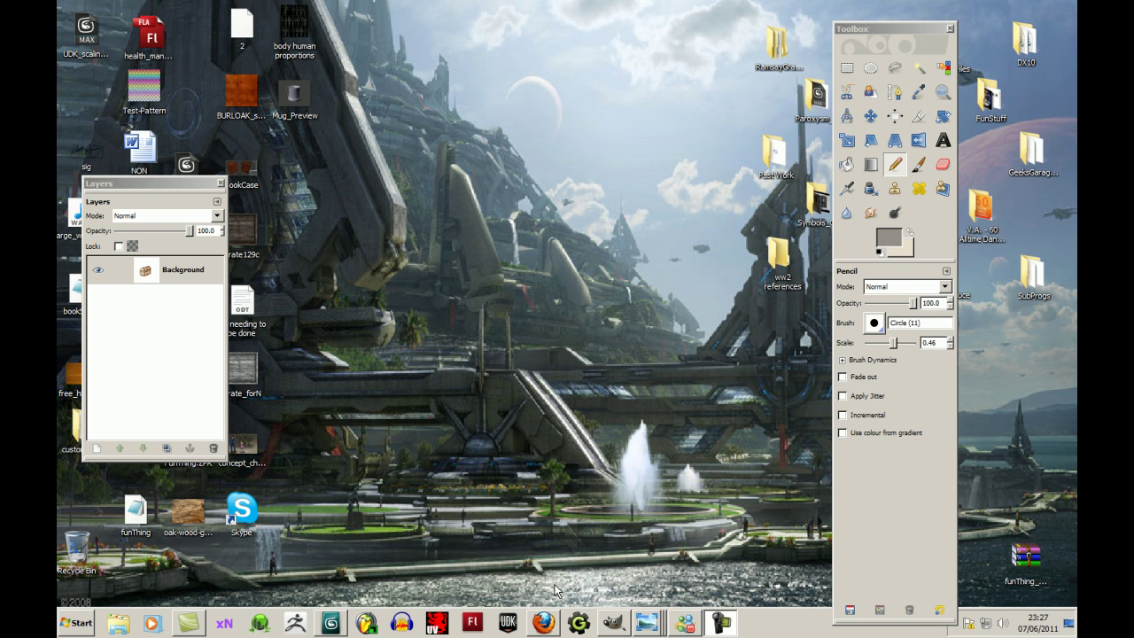
- Review the treasure chest concept sketch in GIMP and browse the Google Images results for treasure chests in Firefox
{"action": "left_click", "coordinate": [614, 625]}
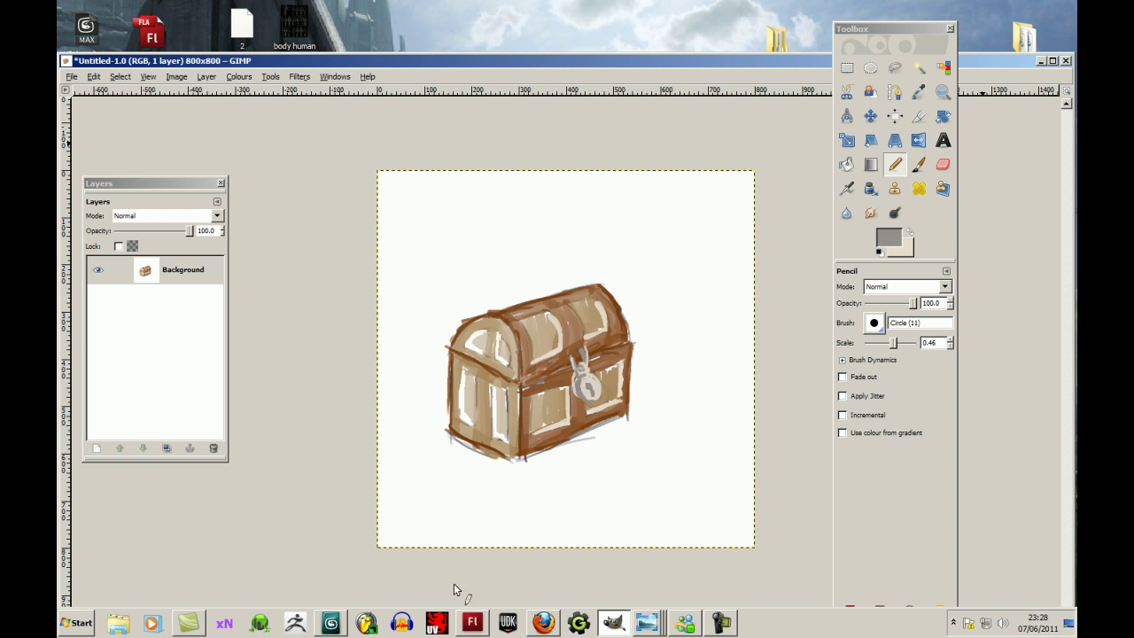
{"action": "left_click", "coordinate": [543, 623]}
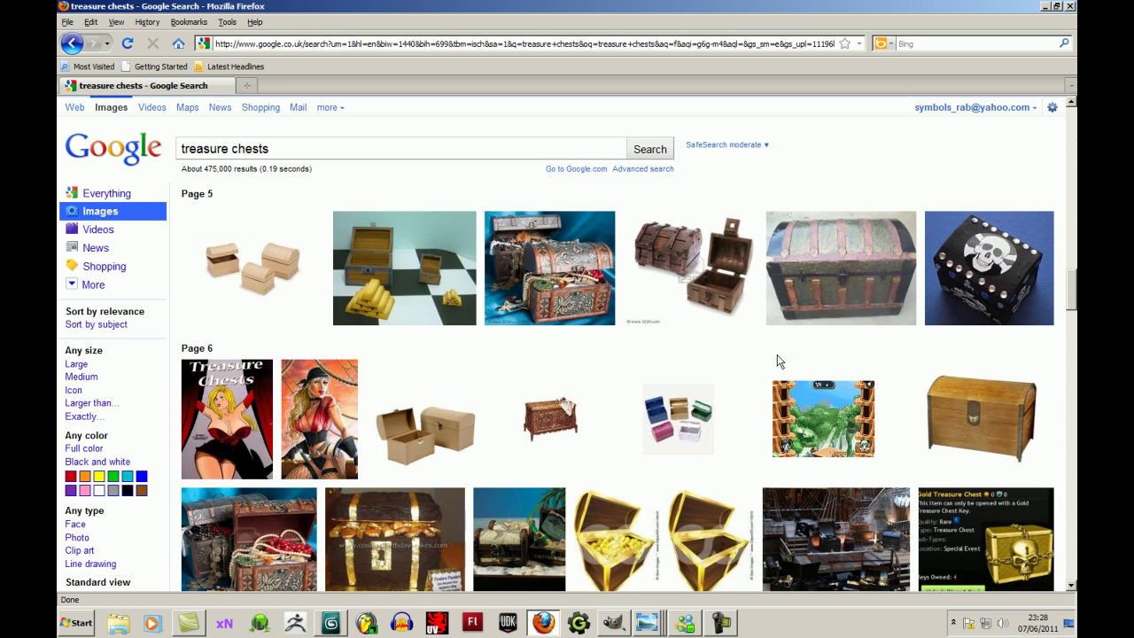
{"action": "scroll", "coordinate": [775, 361], "scroll_direction": "down", "scroll_amount": 5}
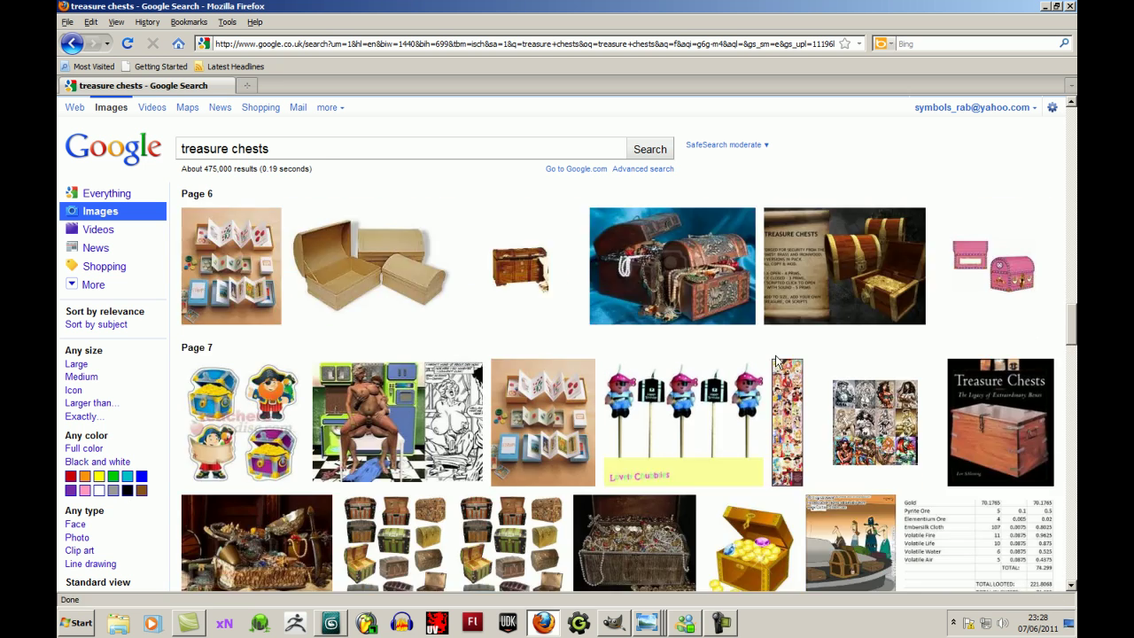
{"action": "scroll", "coordinate": [776, 361], "scroll_direction": "down", "scroll_amount": 6}
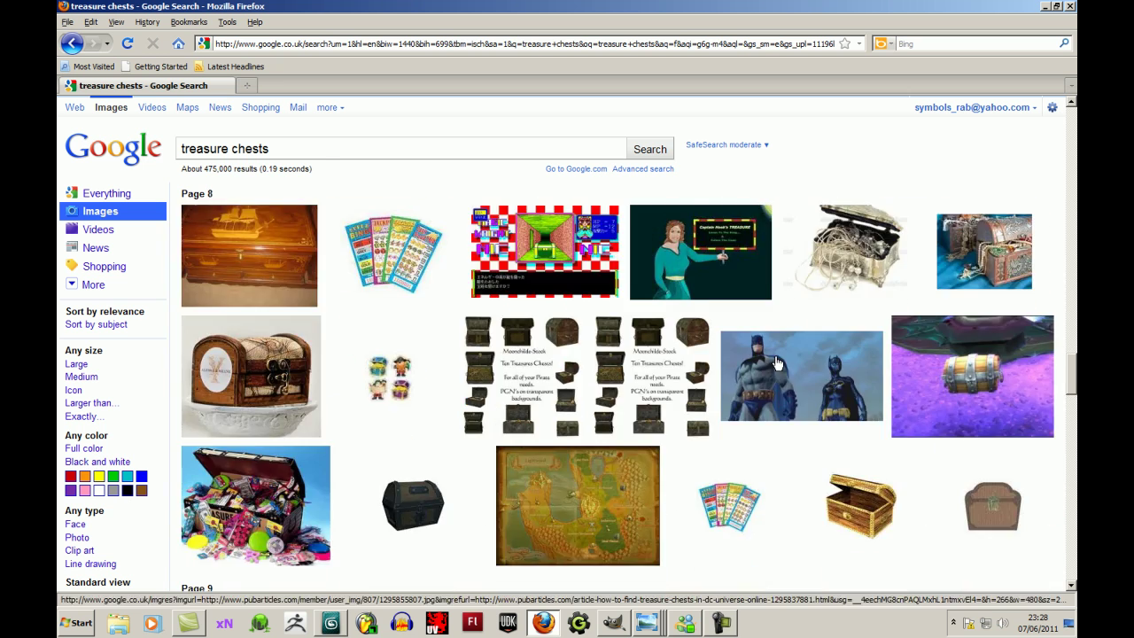
{"action": "scroll", "coordinate": [776, 362], "scroll_direction": "down", "scroll_amount": 5}
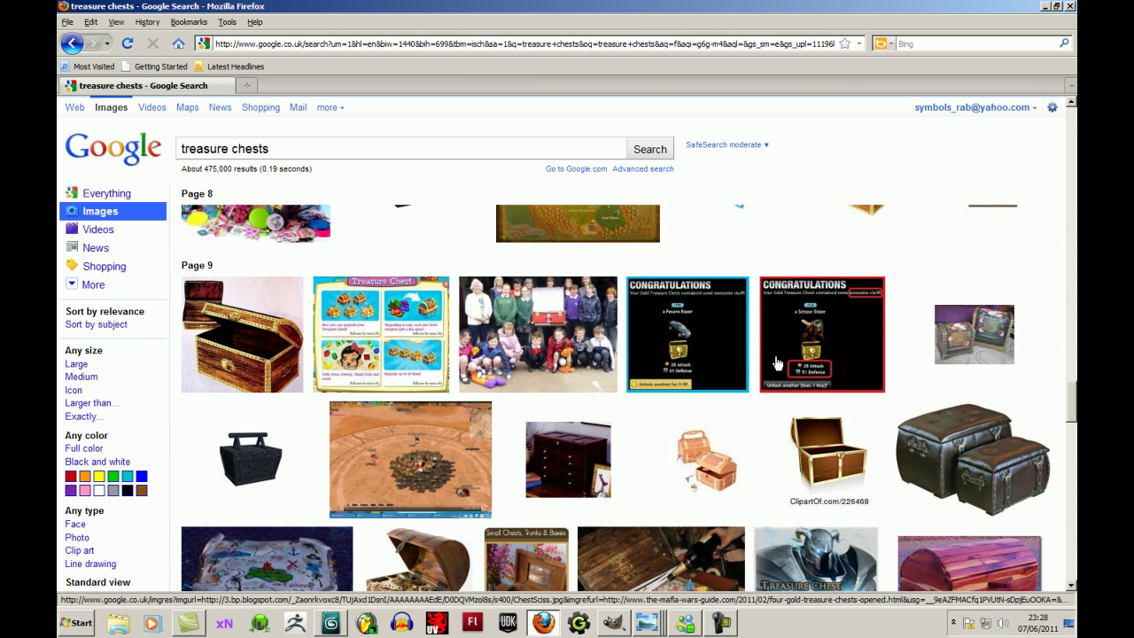
{"action": "scroll", "coordinate": [776, 361], "scroll_direction": "down", "scroll_amount": 2}
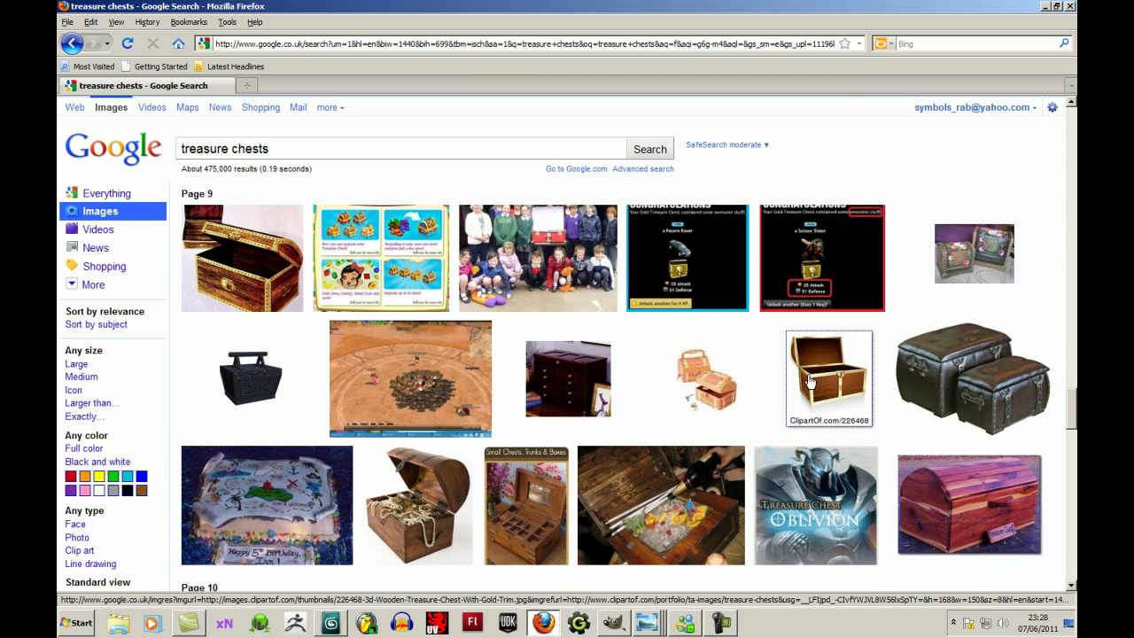
{"action": "scroll", "coordinate": [757, 395], "scroll_direction": "down", "scroll_amount": 2}
{"action": "scroll", "coordinate": [757, 395], "scroll_direction": "down", "scroll_amount": 4}
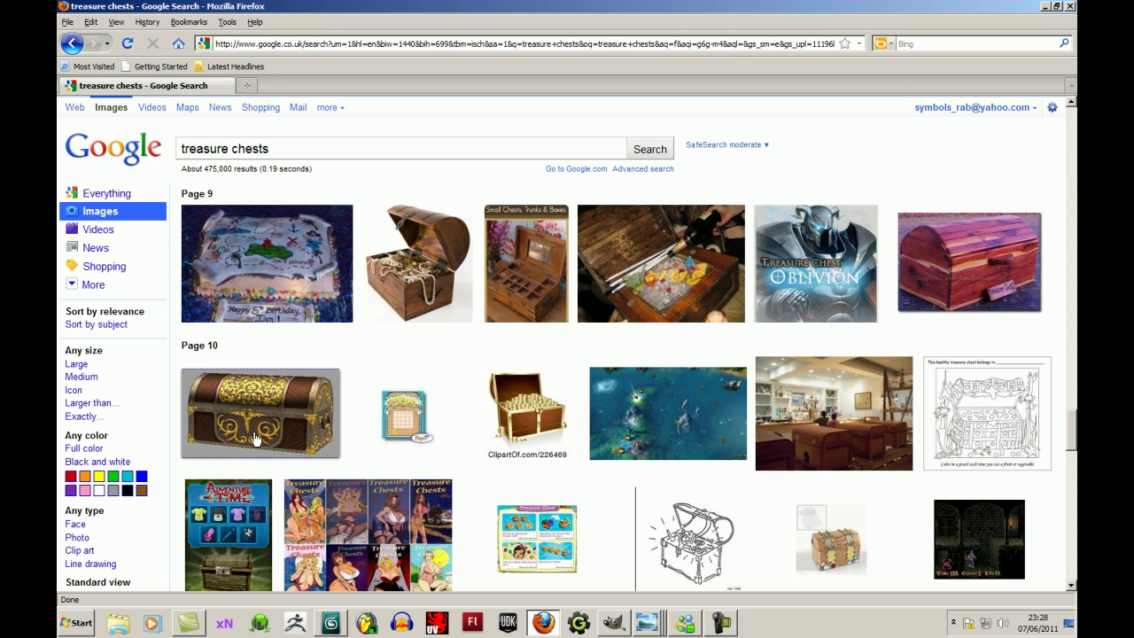
{"action": "scroll", "coordinate": [709, 443], "scroll_direction": "down", "scroll_amount": 5}
{"action": "scroll", "coordinate": [754, 459], "scroll_direction": "down", "scroll_amount": 3}
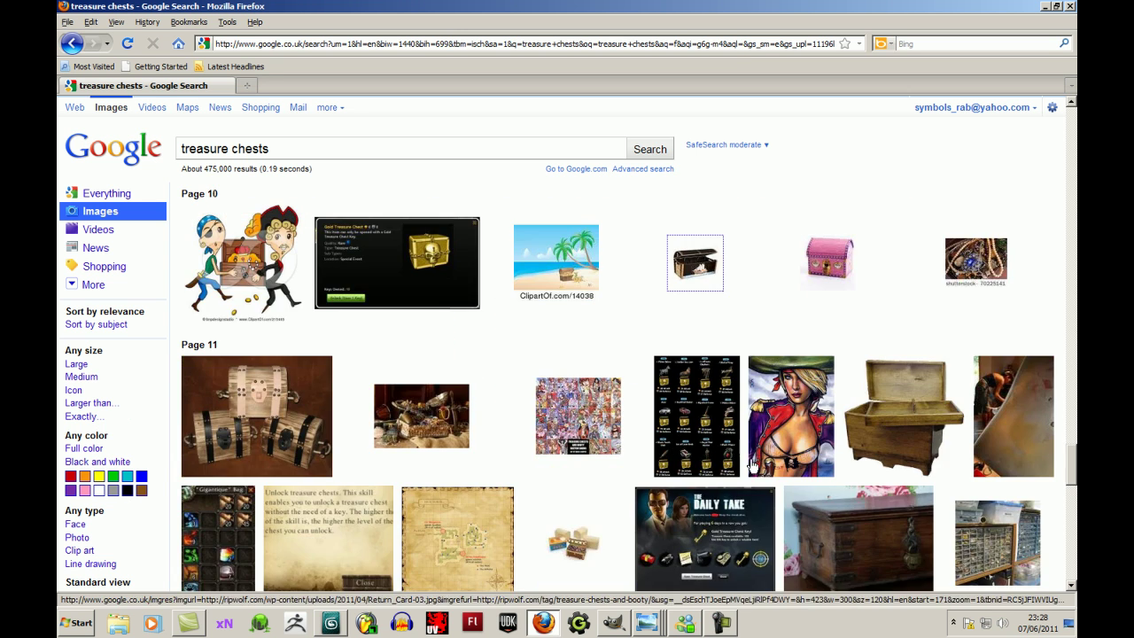
{"action": "left_click", "coordinate": [1045, 7]}
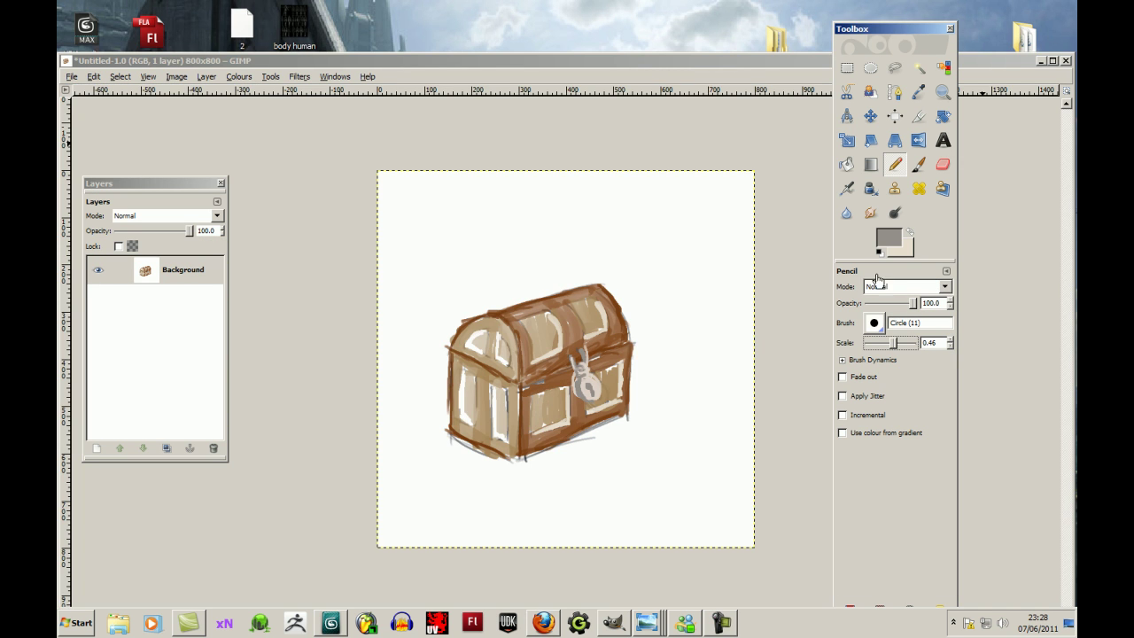
{"action": "left_click", "coordinate": [1041, 60]}
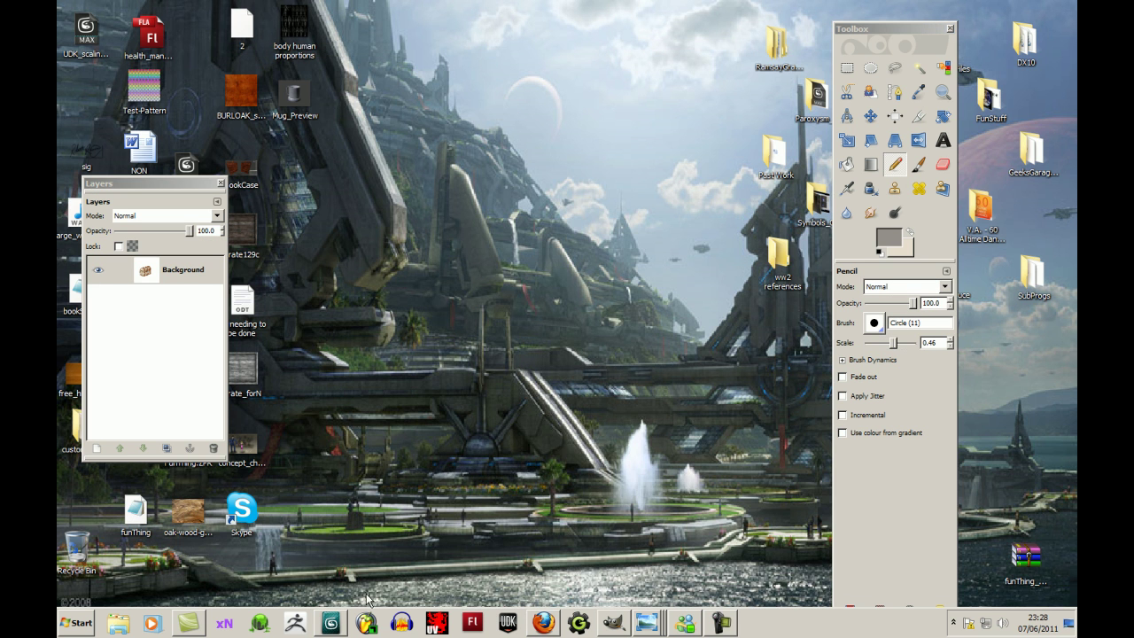
- Switch to 3ds Max and delete the existing chest object from the scene
{"action": "left_click", "coordinate": [331, 621]}
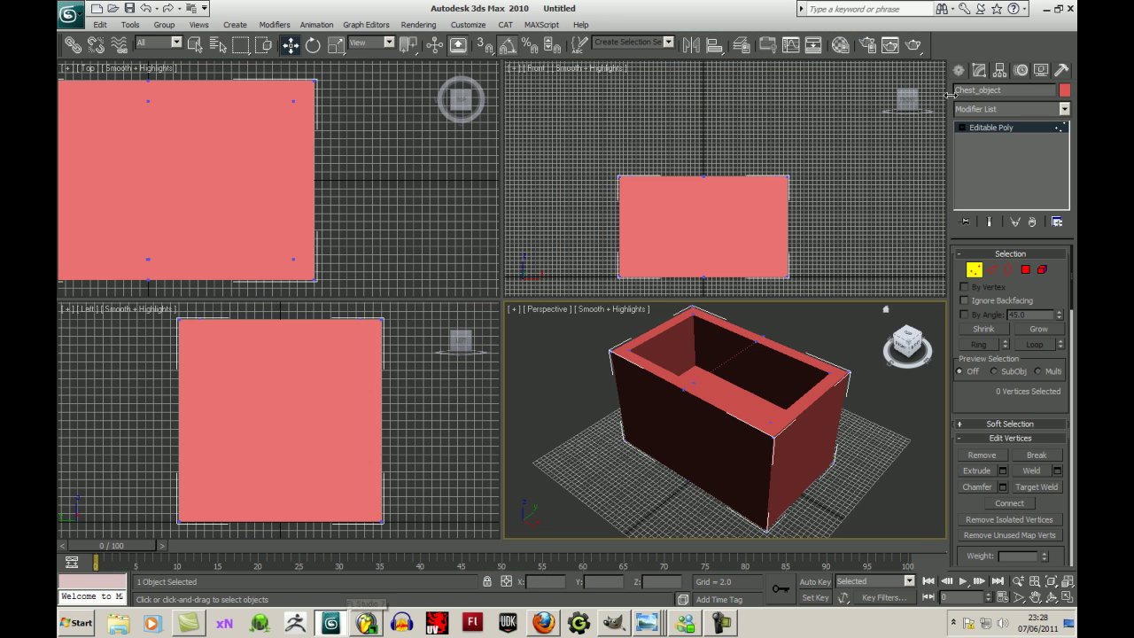
{"action": "left_click", "coordinate": [958, 70]}
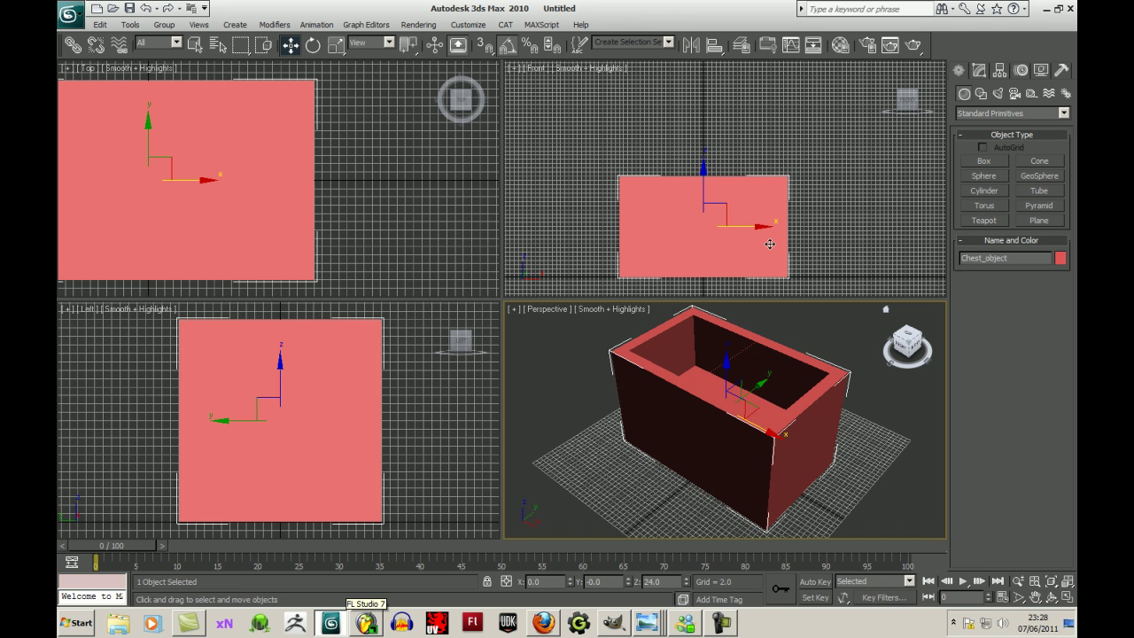
{"action": "key", "text": "Delete"}
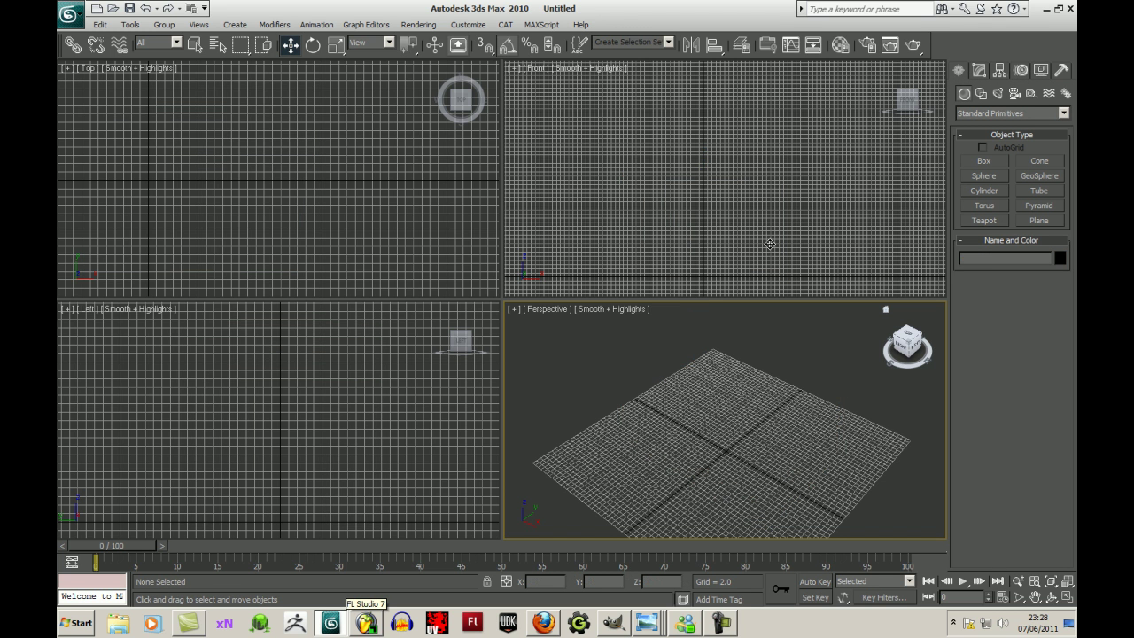
- Create a box centred on the origin with grid snapping, 64 long, 96 wide and 48 high, starting in the Top viewport
{"action": "left_click", "coordinate": [1067, 581]}
{"action": "scroll", "coordinate": [797, 168], "scroll_direction": "down", "scroll_amount": 3}
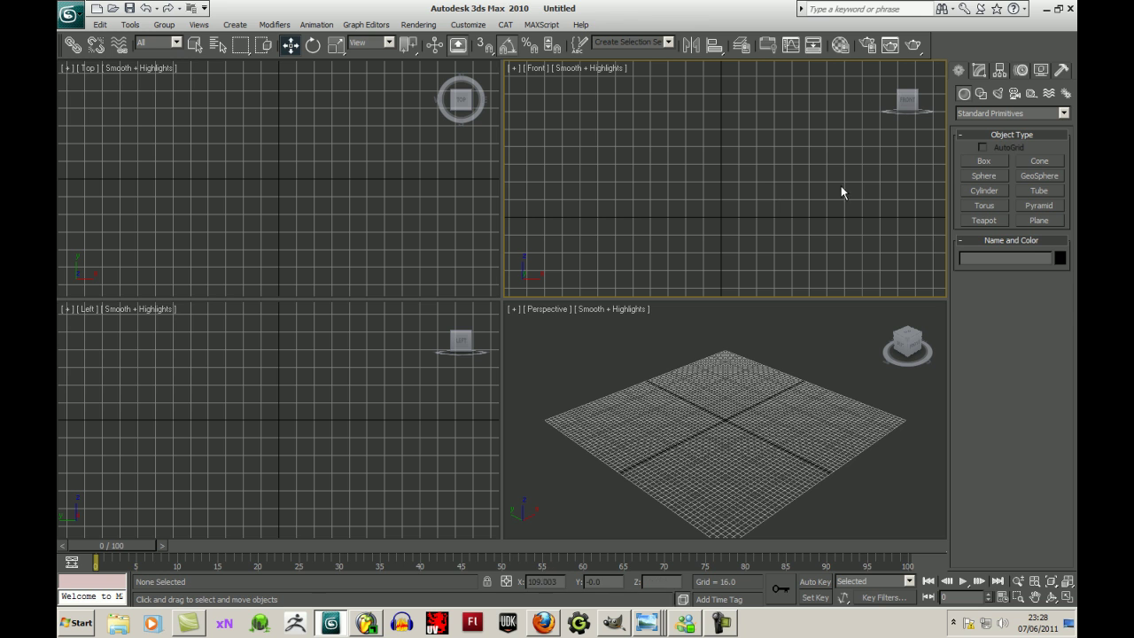
{"action": "left_click", "coordinate": [983, 160]}
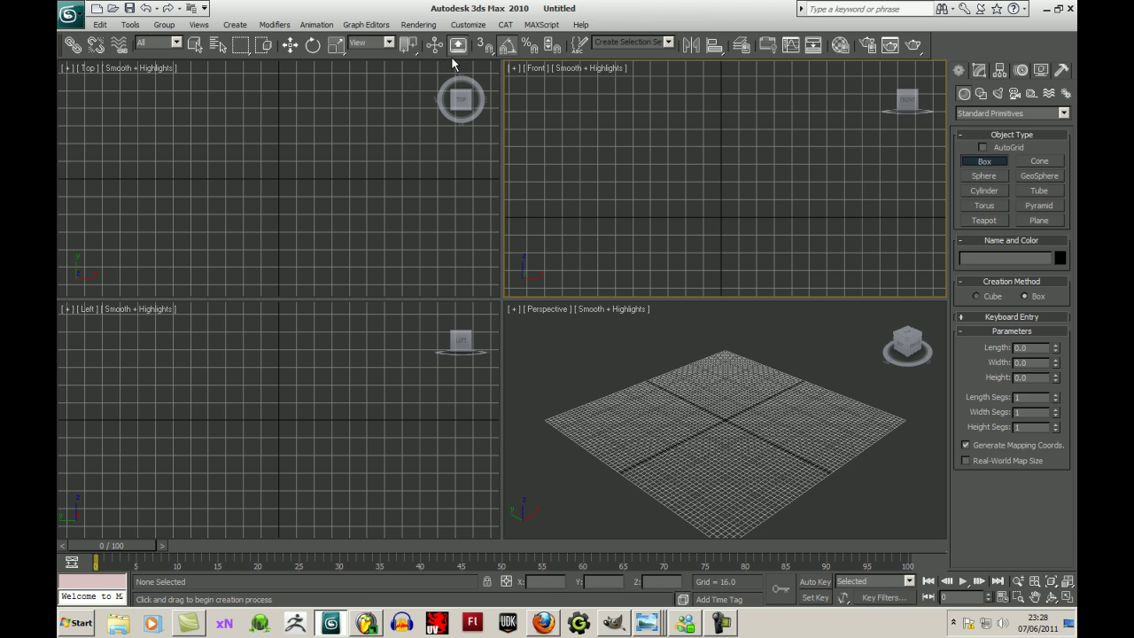
{"action": "left_click", "coordinate": [488, 46]}
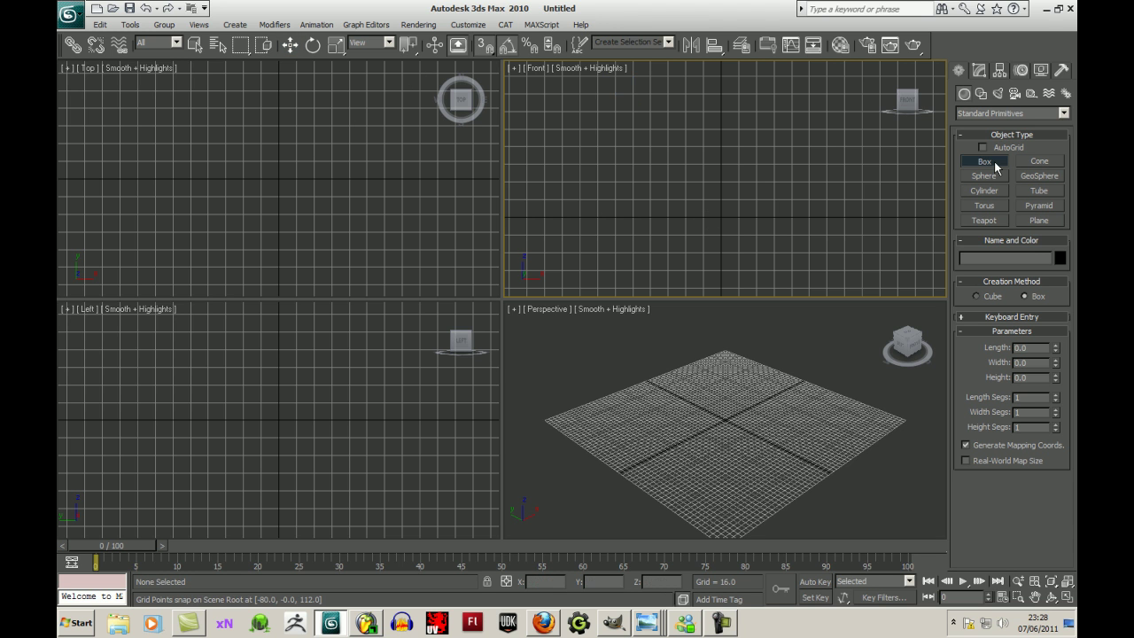
{"action": "left_click", "coordinate": [488, 44]}
{"action": "middle_click_drag", "start_coordinate": [268, 206], "coordinate": [272, 223]}
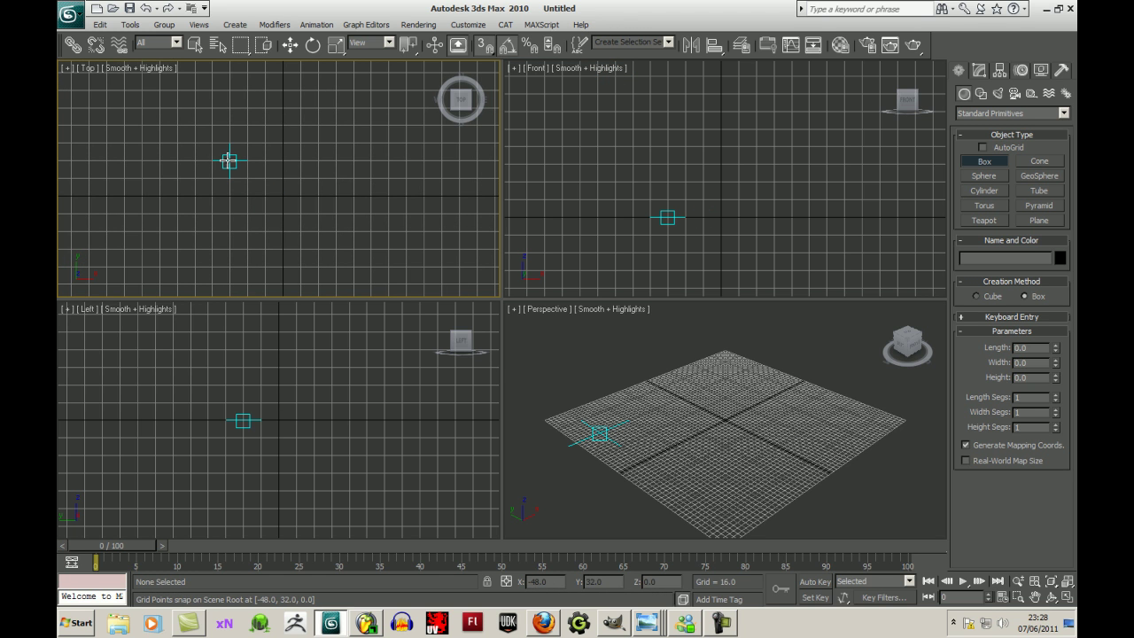
{"action": "left_click_drag", "start_coordinate": [229, 160], "coordinate": [334, 228]}
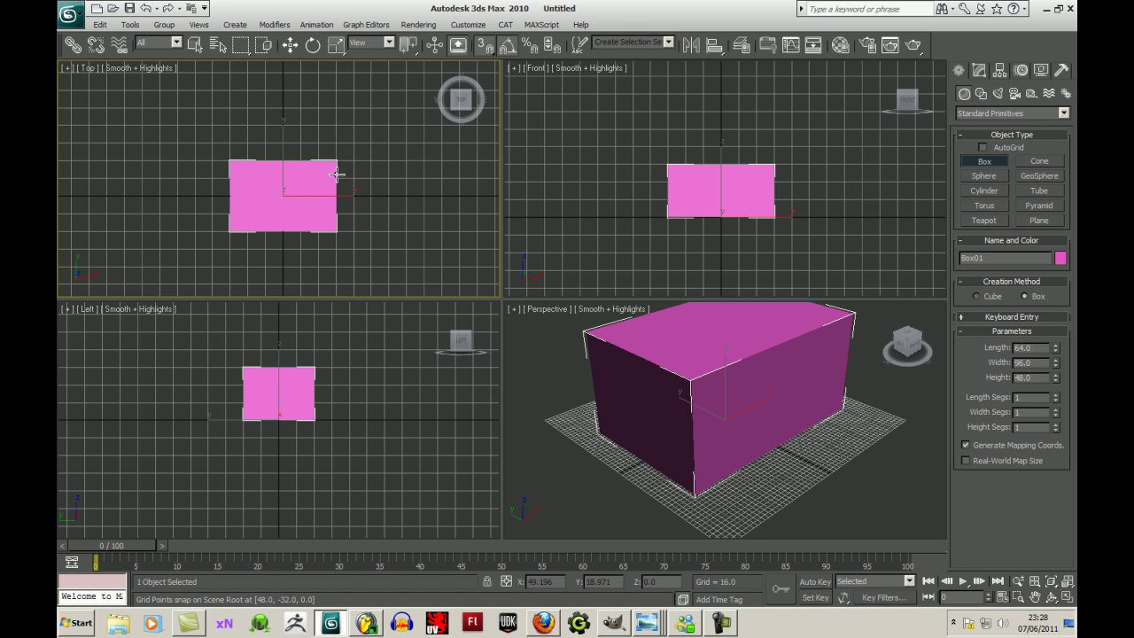
{"action": "middle_click_drag", "start_coordinate": [387, 231], "coordinate": [366, 249]}
{"action": "middle_click_drag", "start_coordinate": [766, 365], "coordinate": [763, 423]}
- Convert the box to an Editable Poly
{"action": "left_click", "coordinate": [979, 71]}
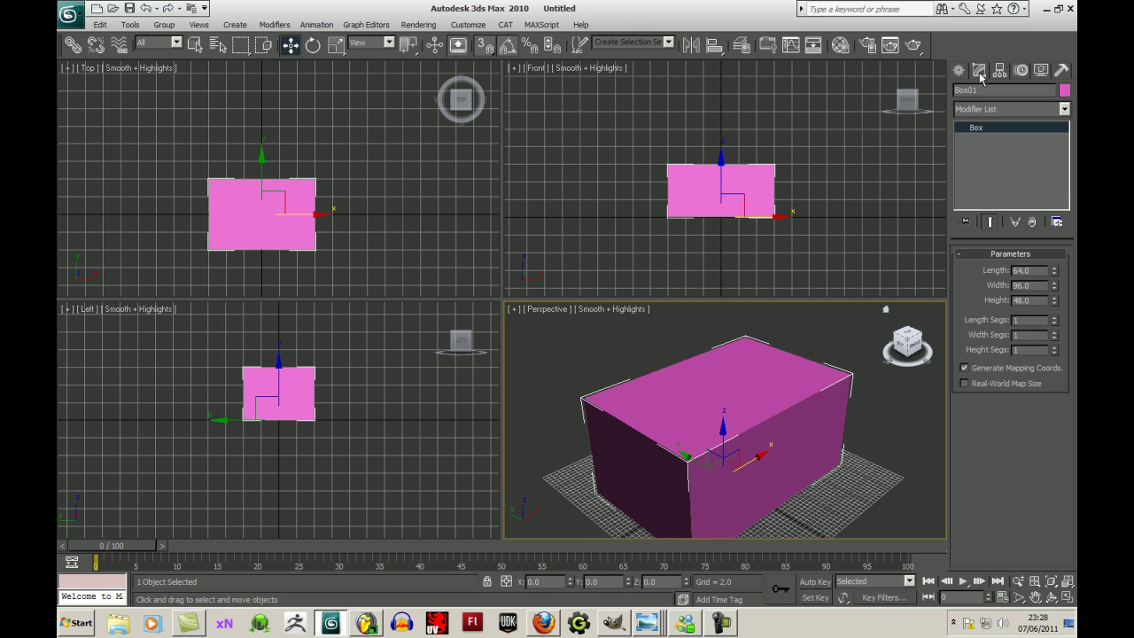
{"action": "right_click", "coordinate": [1003, 131]}
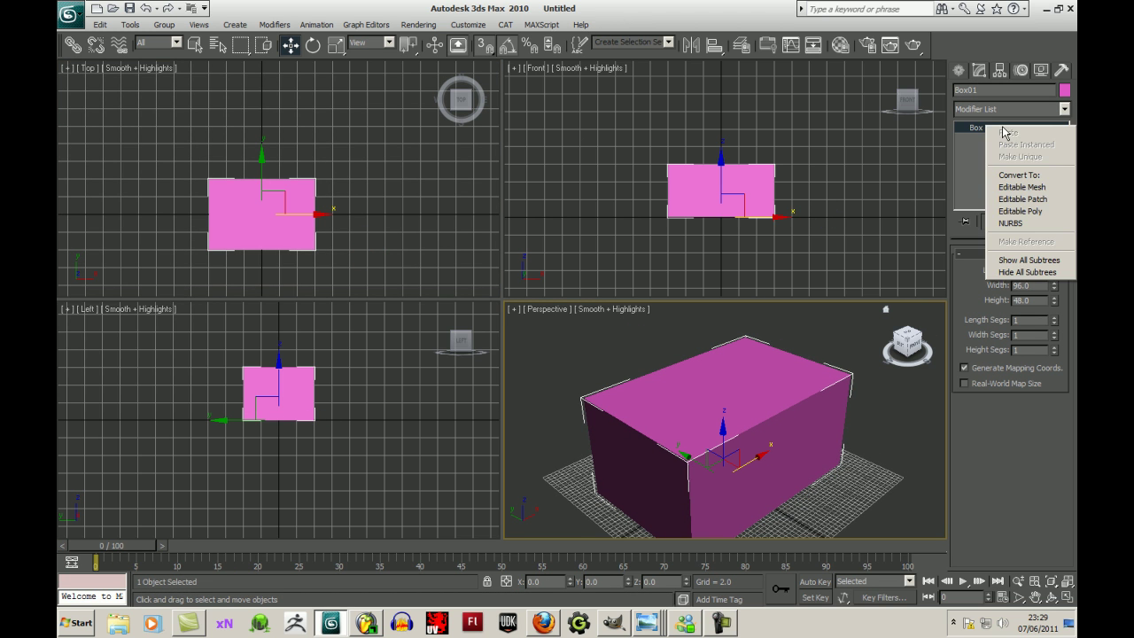
{"action": "left_click", "coordinate": [1024, 212]}
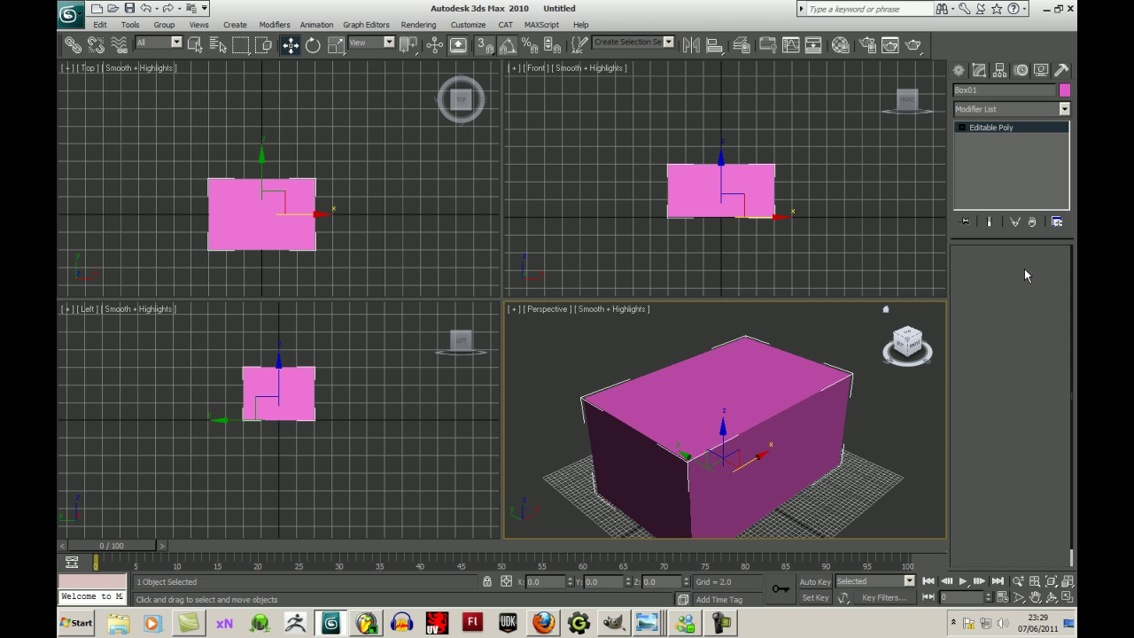
- Inset the box's top polygon by 5 as a group
{"action": "left_click", "coordinate": [1025, 270]}
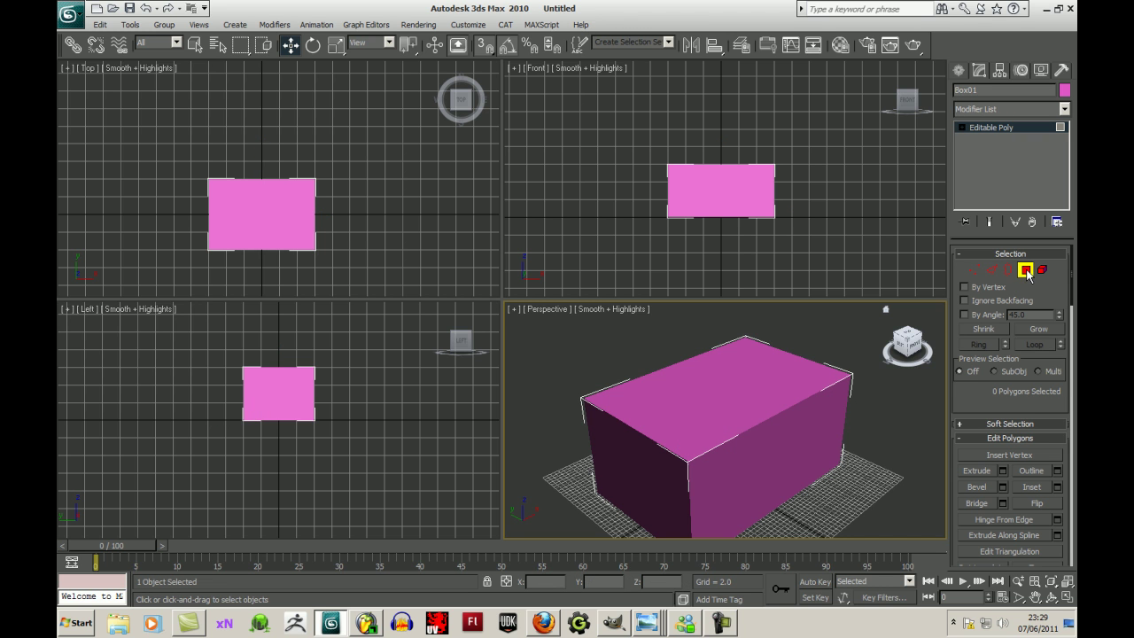
{"action": "left_click", "coordinate": [697, 405]}
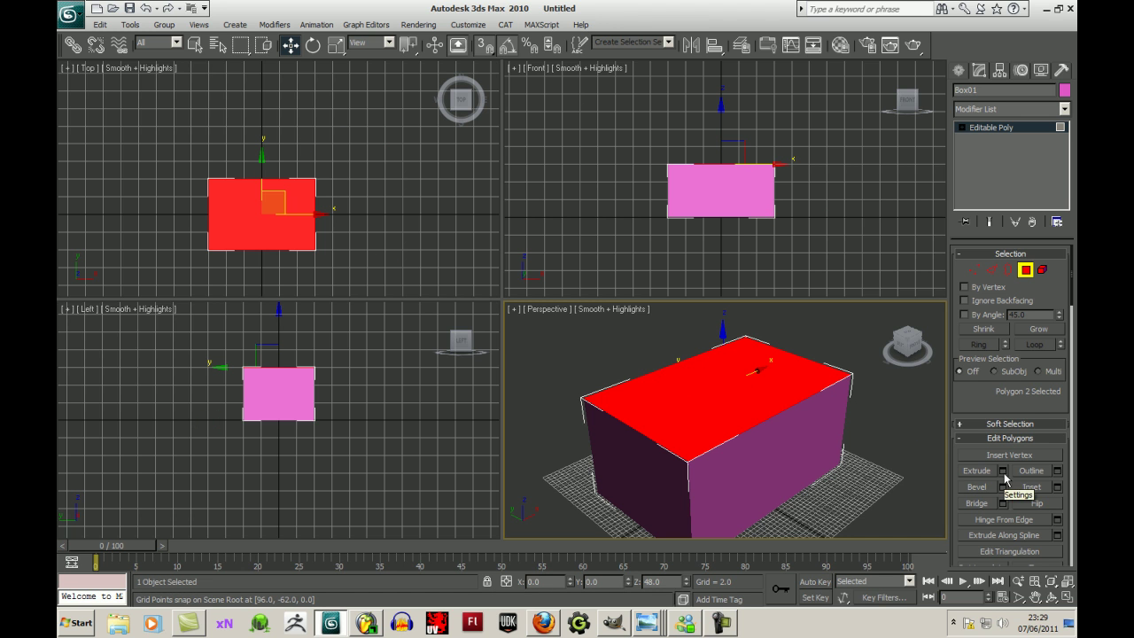
{"action": "left_click", "coordinate": [1057, 487]}
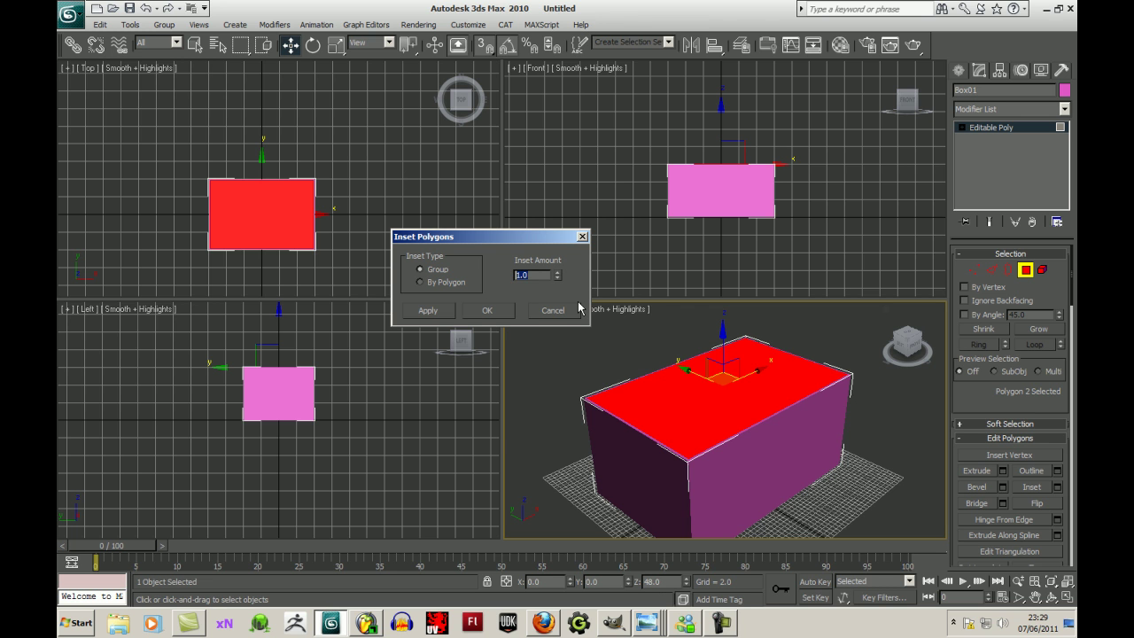
{"action": "type", "text": "5"}
{"action": "key", "text": "Return"}
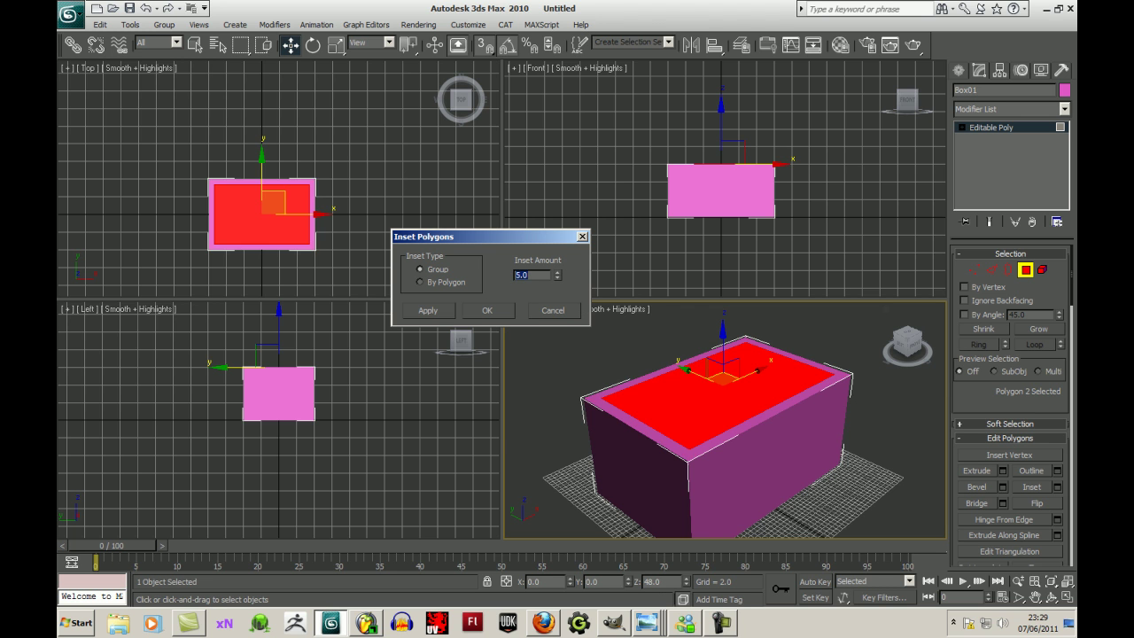
{"action": "left_click", "coordinate": [487, 311]}
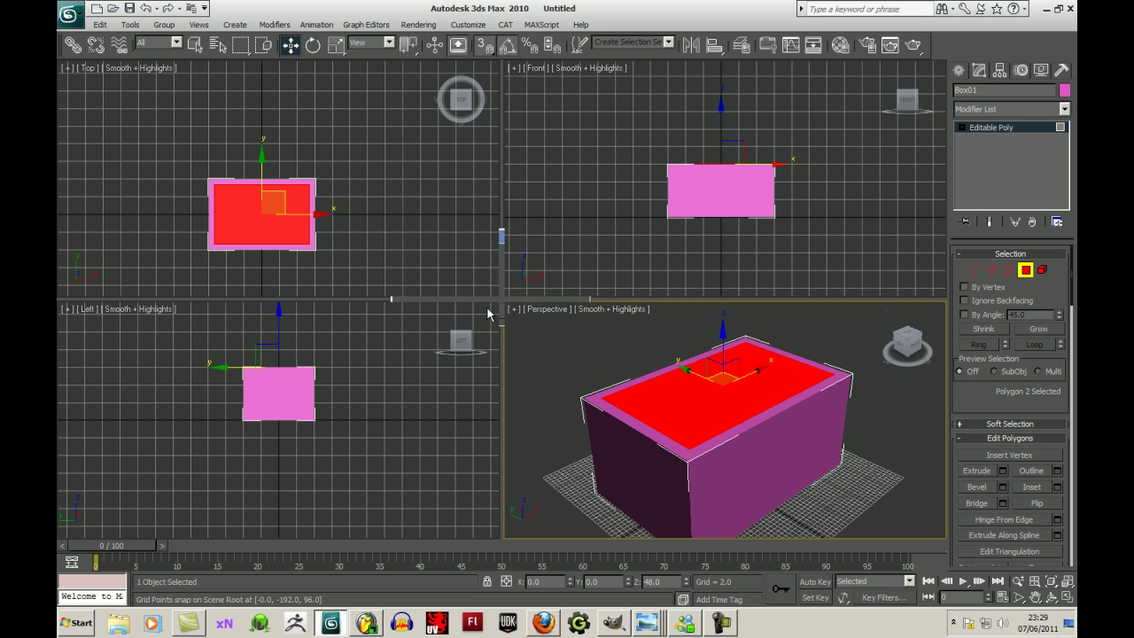
- Extrude the inset top polygon inward with a height of -40 to hollow out the chest
{"action": "left_click", "coordinate": [1002, 470]}
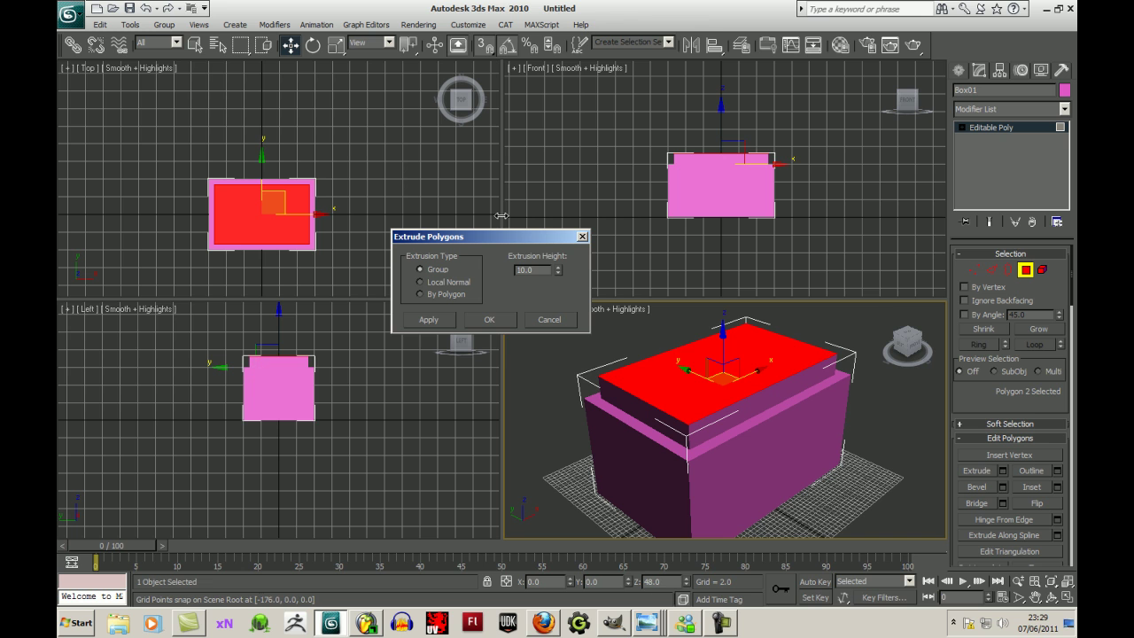
{"action": "double_click", "coordinate": [540, 270]}
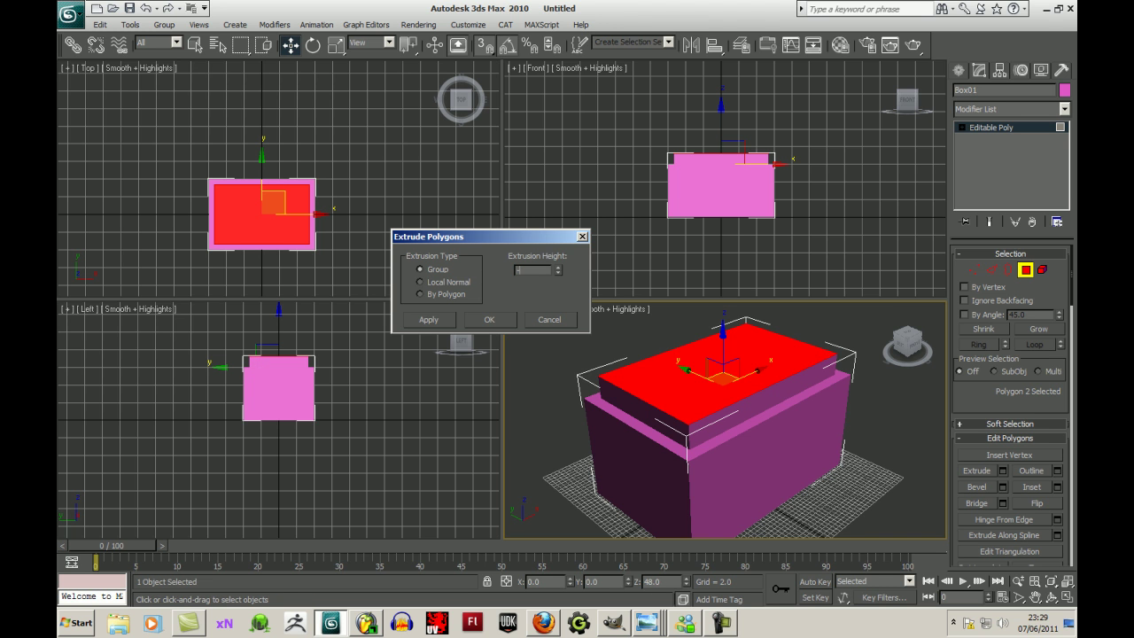
{"action": "key", "text": "Return"}
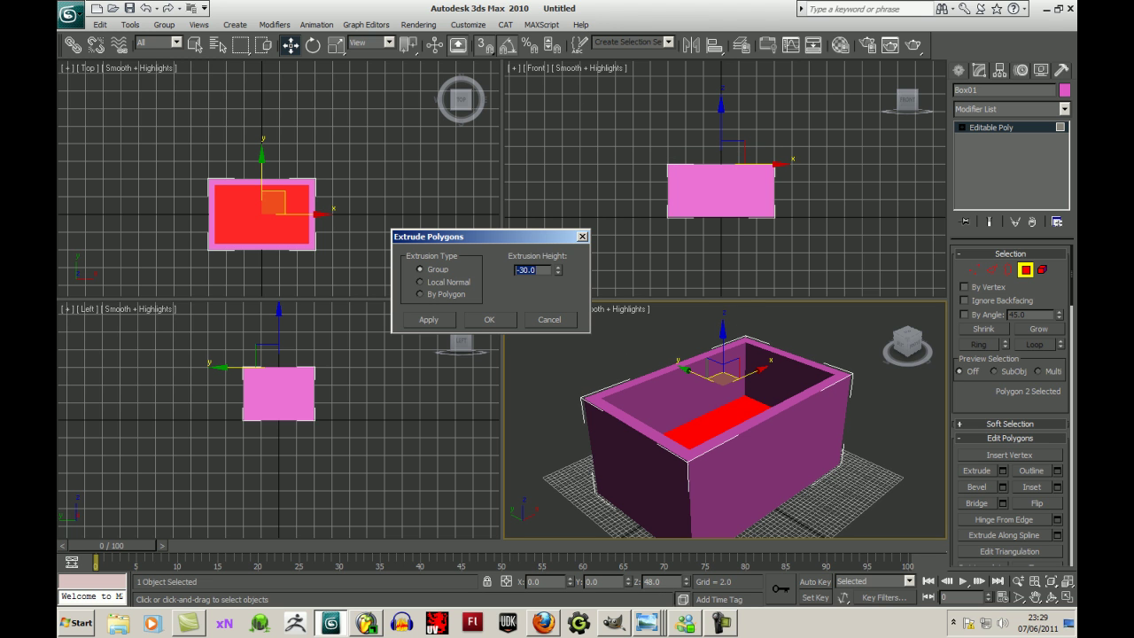
{"action": "type", "text": "-40"}
{"action": "key", "text": "Return"}
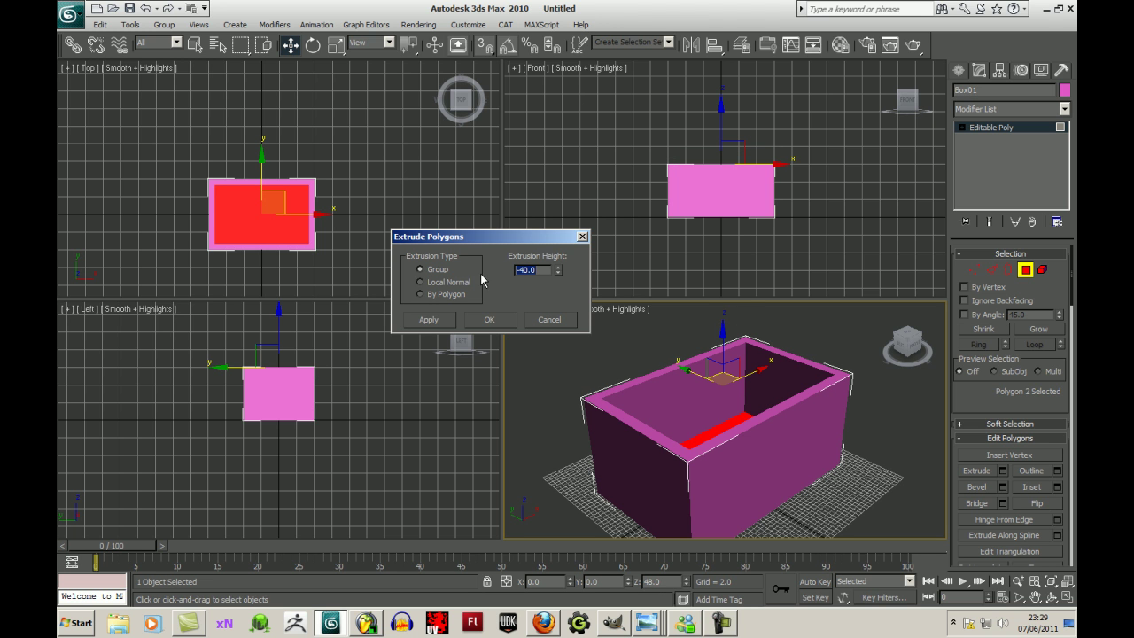
- Display the Front viewport in wireframe to inspect the chest's wall and floor thickness
{"action": "left_click", "coordinate": [585, 68]}
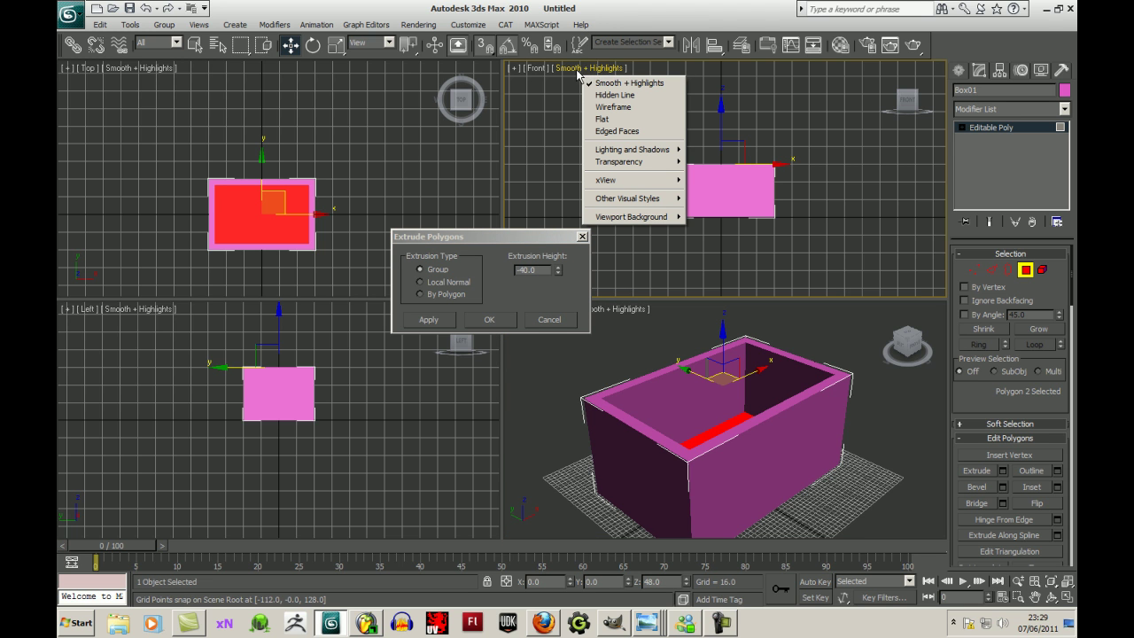
{"action": "left_click", "coordinate": [623, 108]}
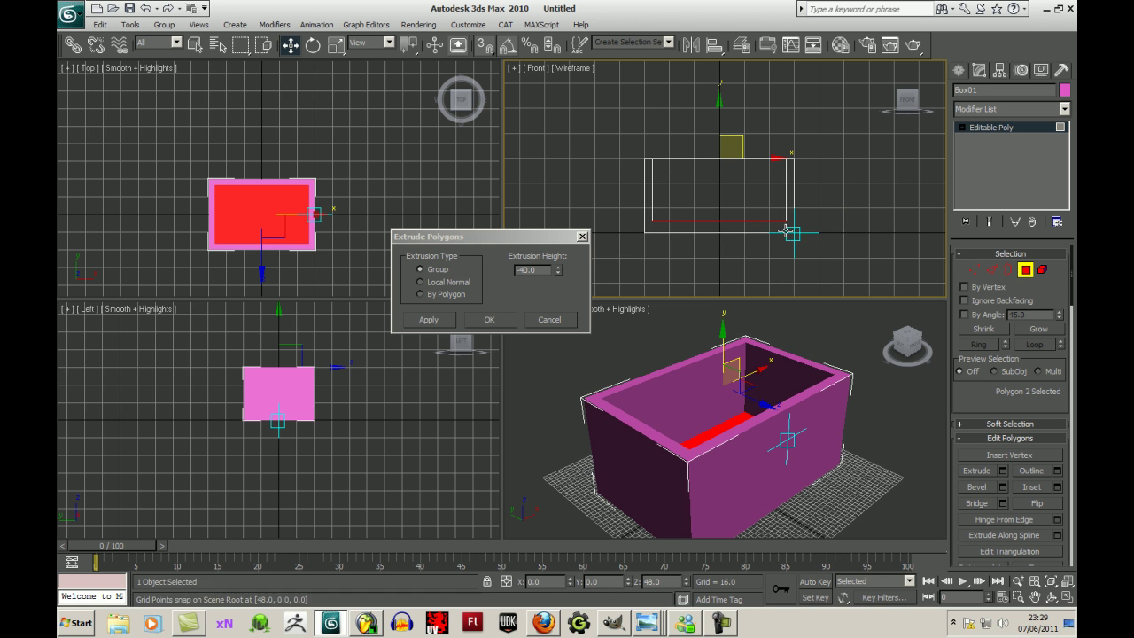
{"action": "scroll", "coordinate": [782, 224], "scroll_direction": "up", "scroll_amount": 2}
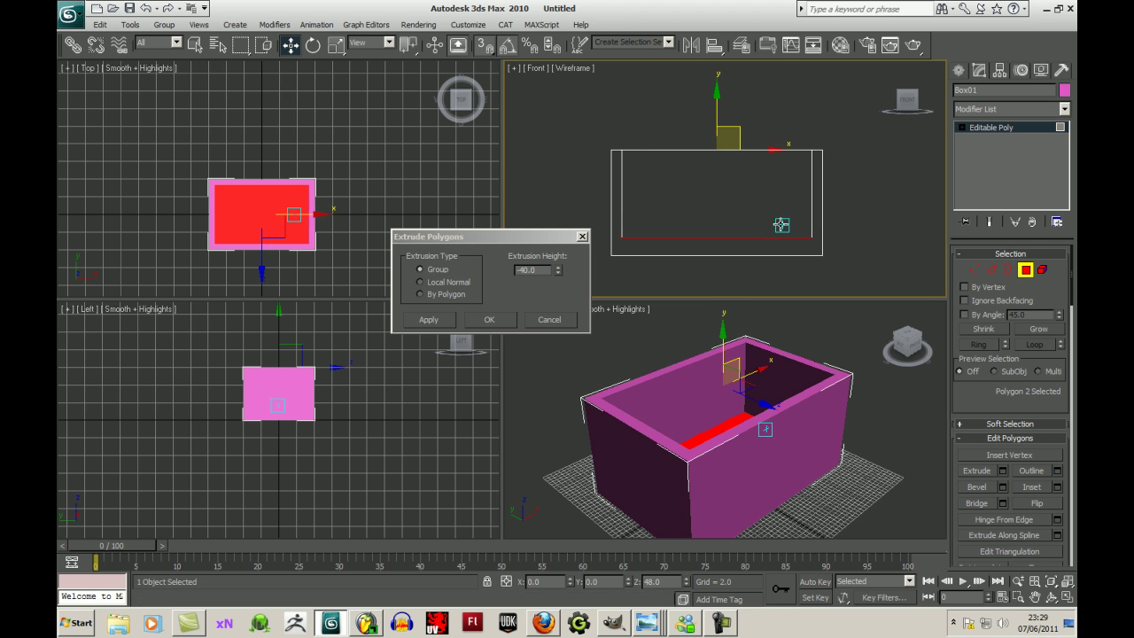
{"action": "right_click", "coordinate": [398, 162]}
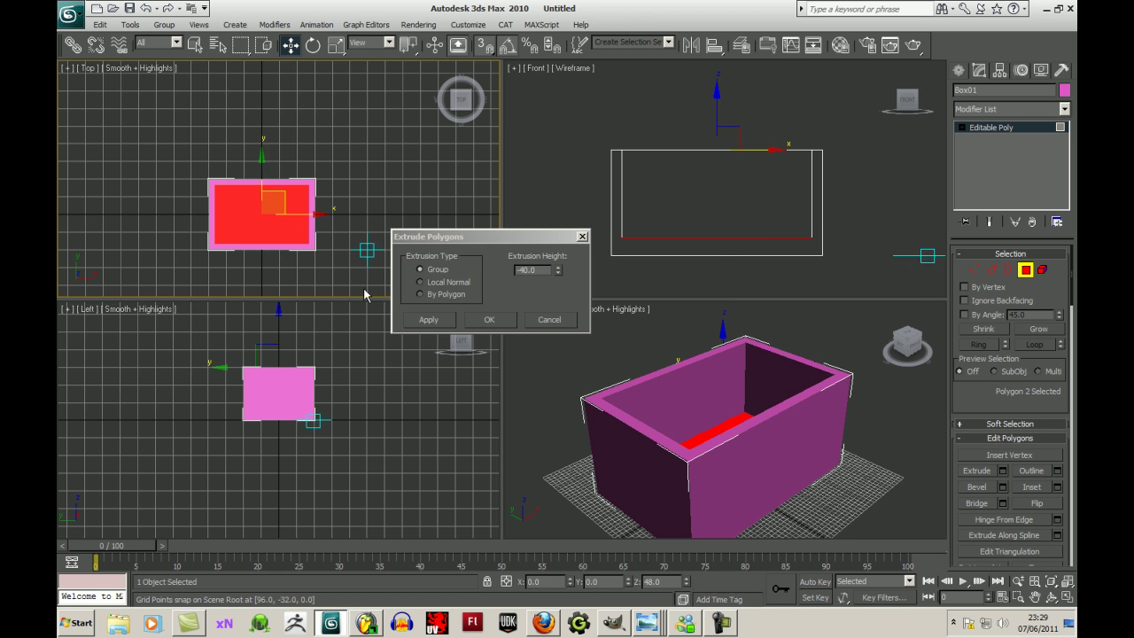
{"action": "right_click", "coordinate": [366, 420]}
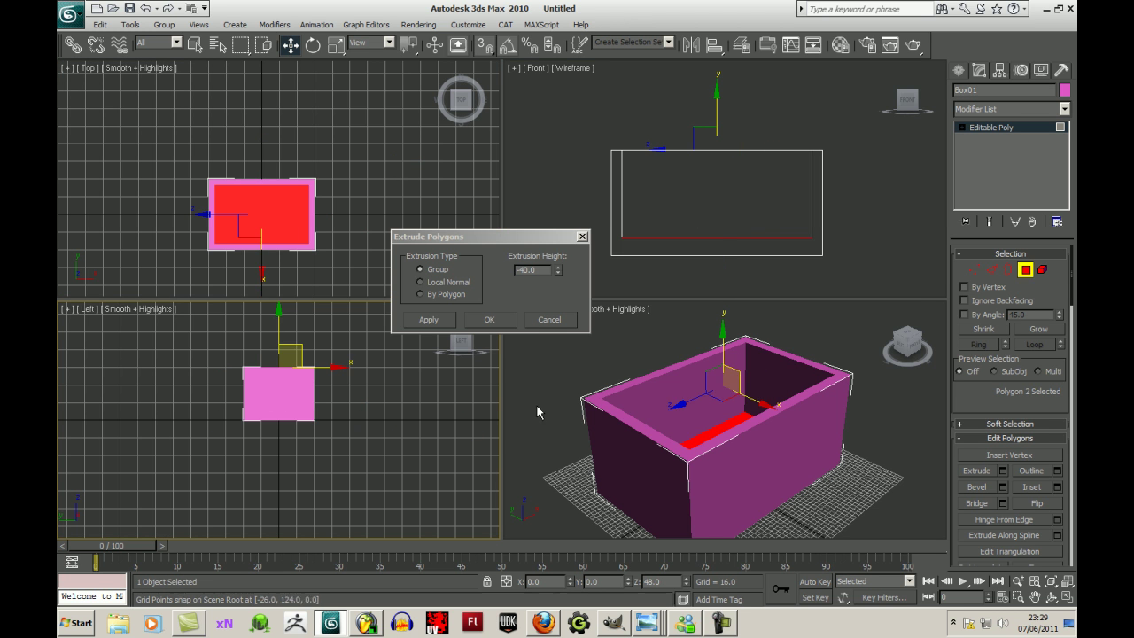
- Accept the -40 group extrusion of the chest's inner floor polygon
{"action": "middle_click_drag", "start_coordinate": [365, 393], "coordinate": [357, 405]}
{"action": "right_click", "coordinate": [436, 196]}
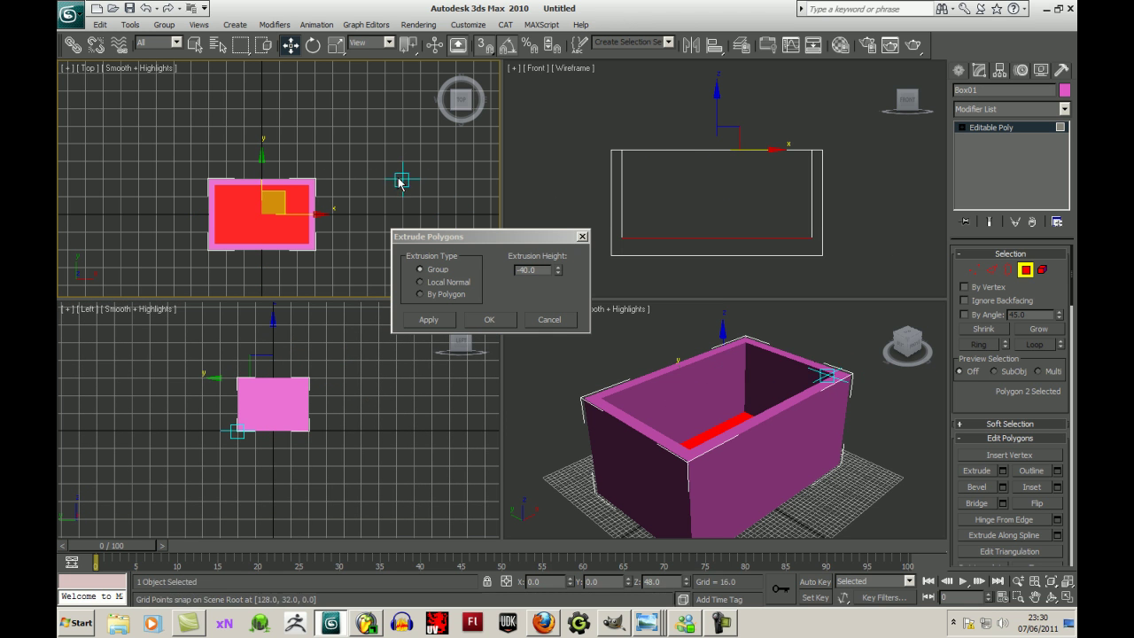
{"action": "mouse_move", "coordinate": [397, 430]}
{"action": "middle_mouse_down"}
{"action": "mouse_move", "coordinate": [384, 450]}
{"action": "mouse_move", "coordinate": [387, 431]}
{"action": "middle_mouse_up"}
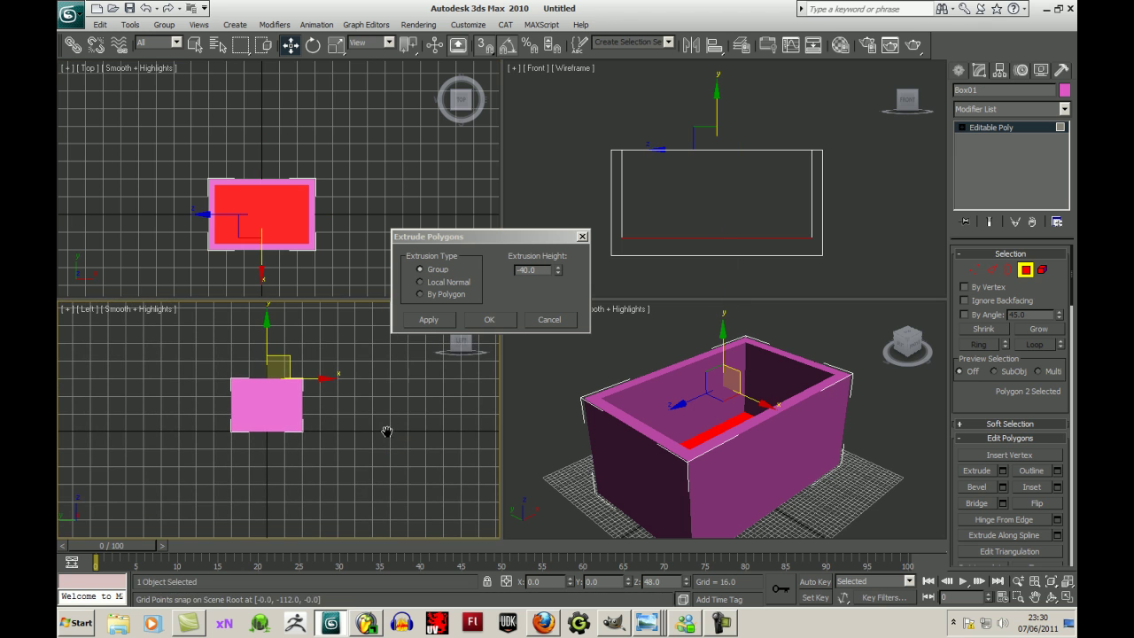
{"action": "left_click_drag", "start_coordinate": [503, 248], "coordinate": [500, 231]}
{"action": "left_click", "coordinate": [499, 304]}
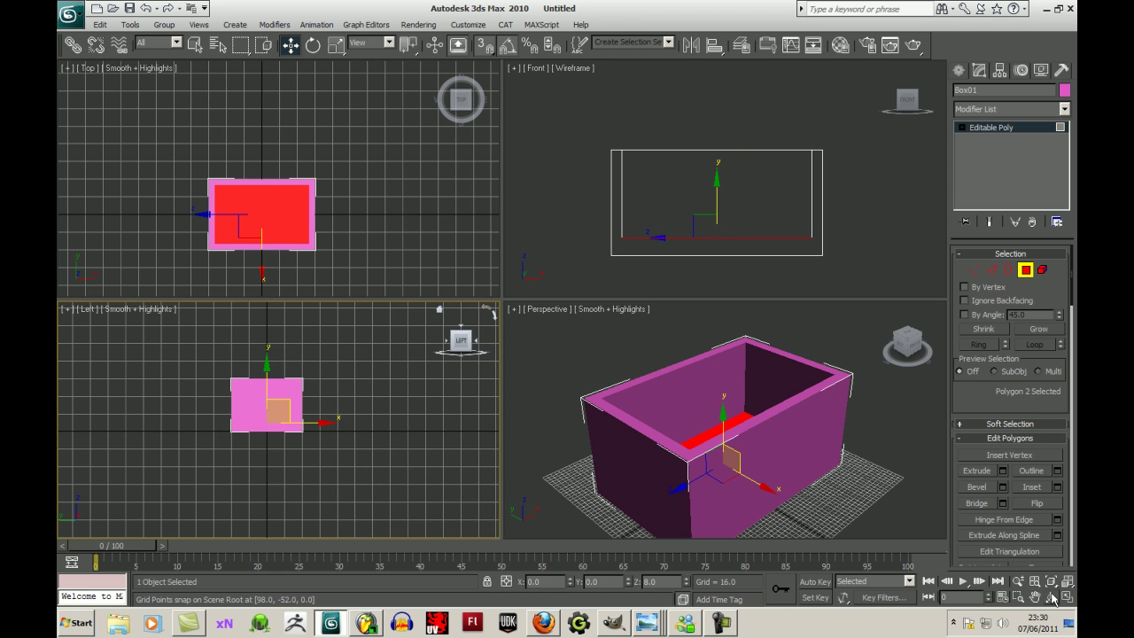
- Select the outer polygon on the positive-X short end of the chest
{"action": "left_click", "coordinate": [1052, 597]}
{"action": "left_click", "coordinate": [757, 449]}
{"action": "left_click_drag", "start_coordinate": [749, 434], "coordinate": [767, 407]}
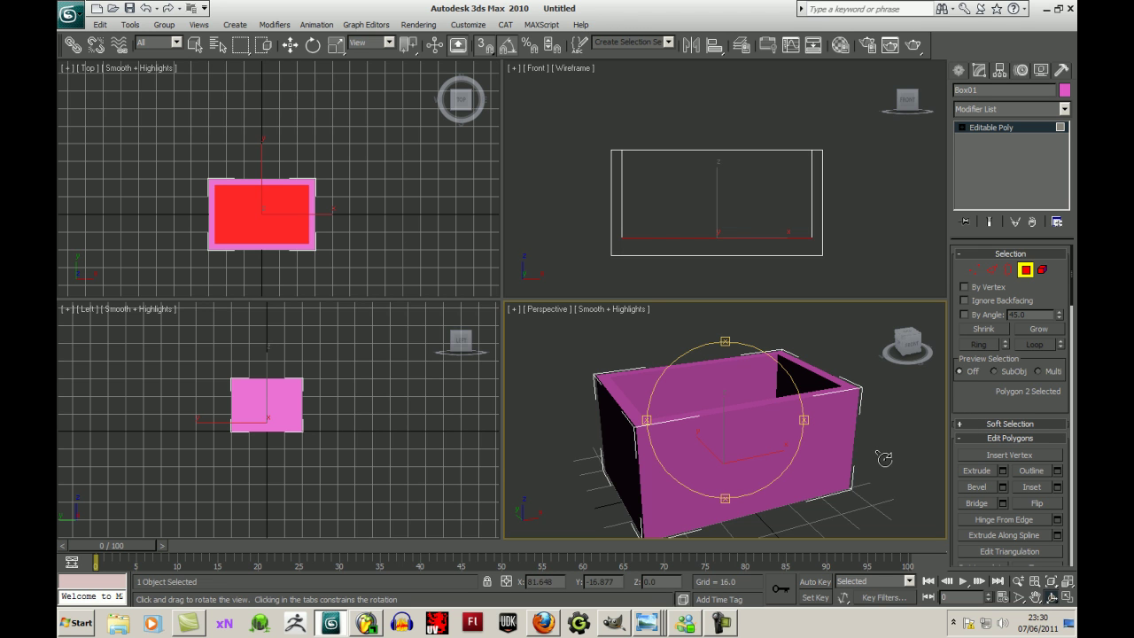
{"action": "key", "text": "w"}
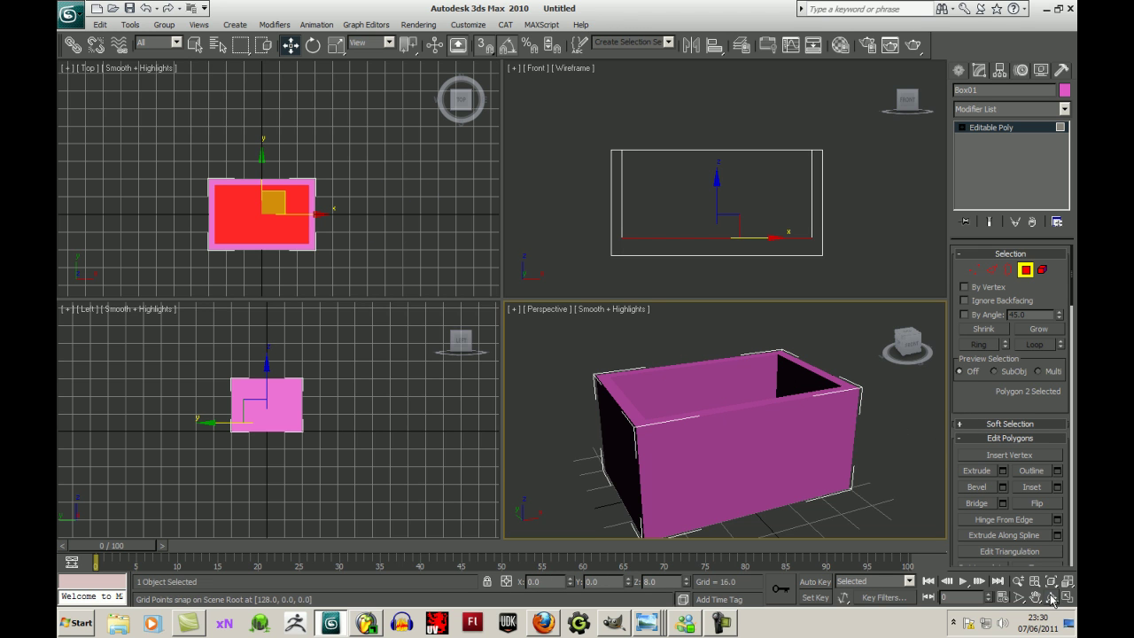
{"action": "left_click_drag", "start_coordinate": [915, 346], "coordinate": [864, 348]}
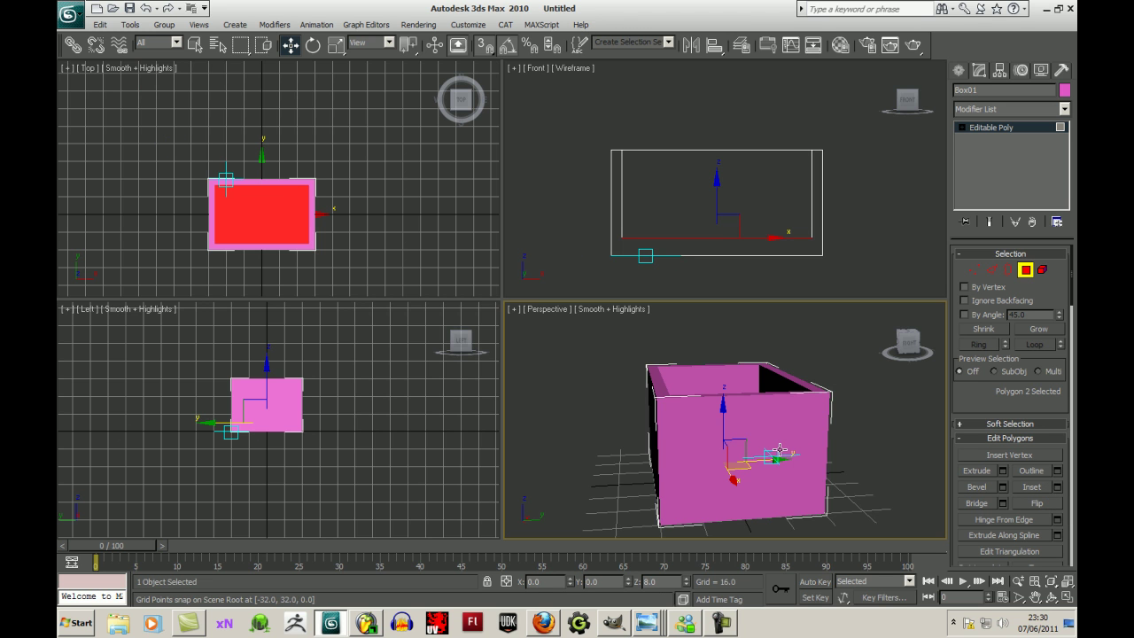
{"action": "left_click", "coordinate": [776, 449]}
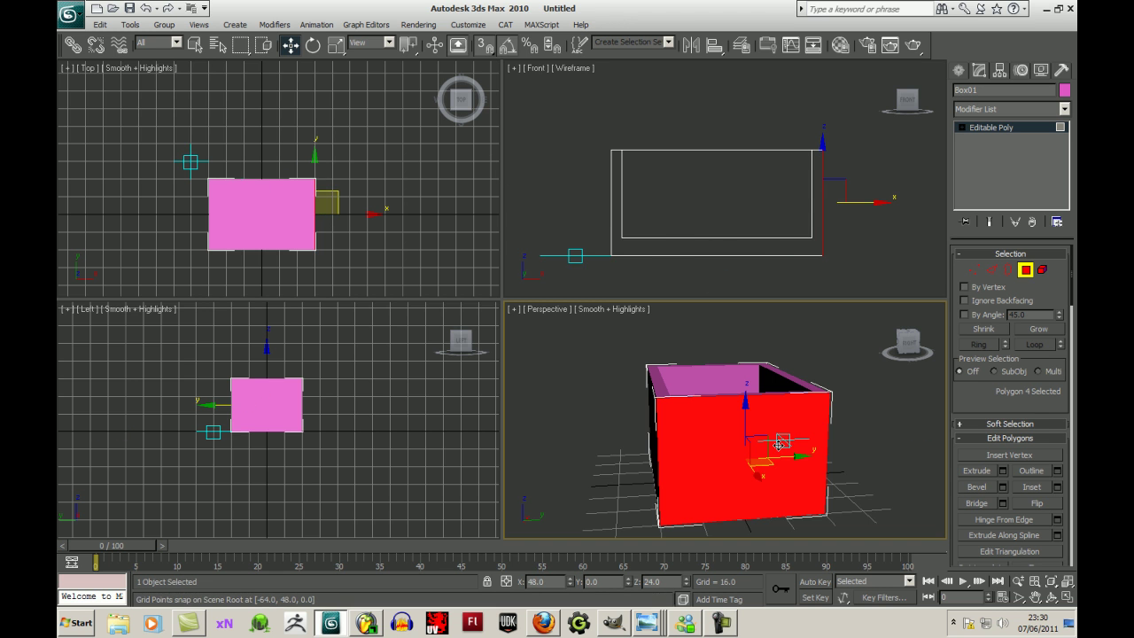
{"action": "mouse_move", "coordinate": [782, 447]}
{"action": "left_mouse_down"}
{"action": "mouse_move", "coordinate": [753, 467]}
{"action": "mouse_move", "coordinate": [789, 444]}
{"action": "mouse_move", "coordinate": [802, 456]}
{"action": "mouse_move", "coordinate": [763, 438]}
{"action": "mouse_move", "coordinate": [789, 434]}
{"action": "left_mouse_up"}
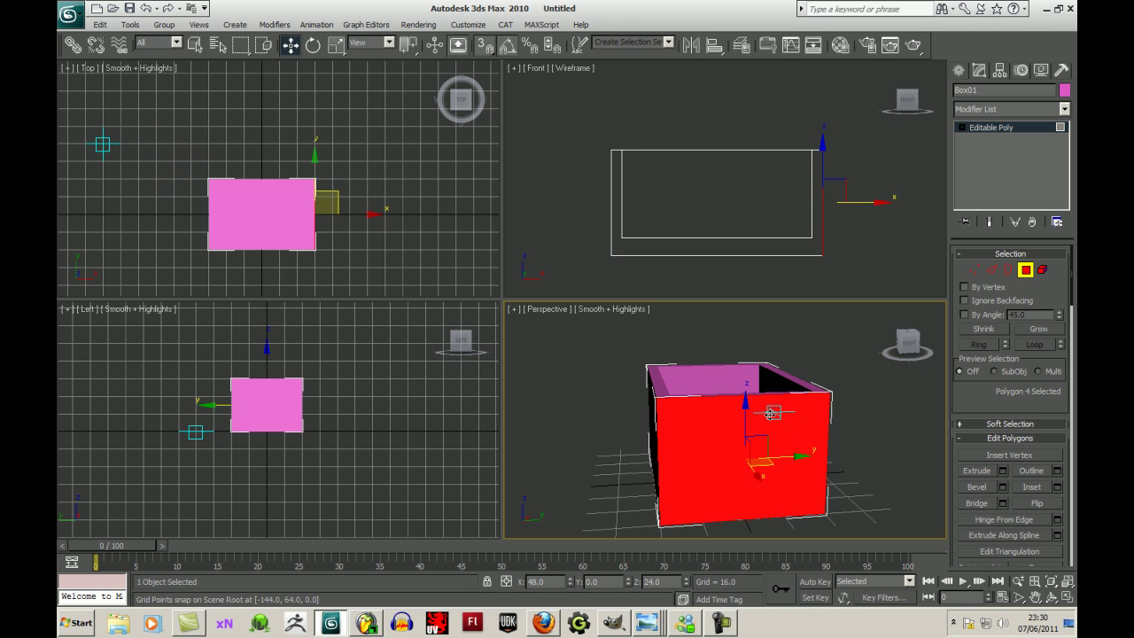
{"action": "key", "text": "q"}
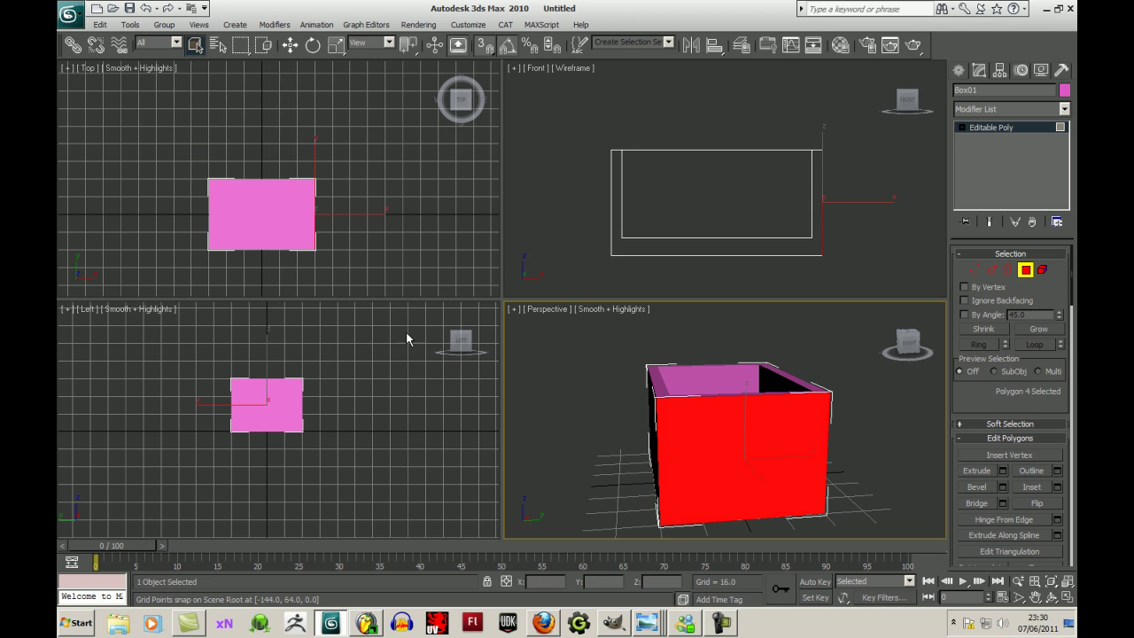
{"action": "key", "text": "w"}
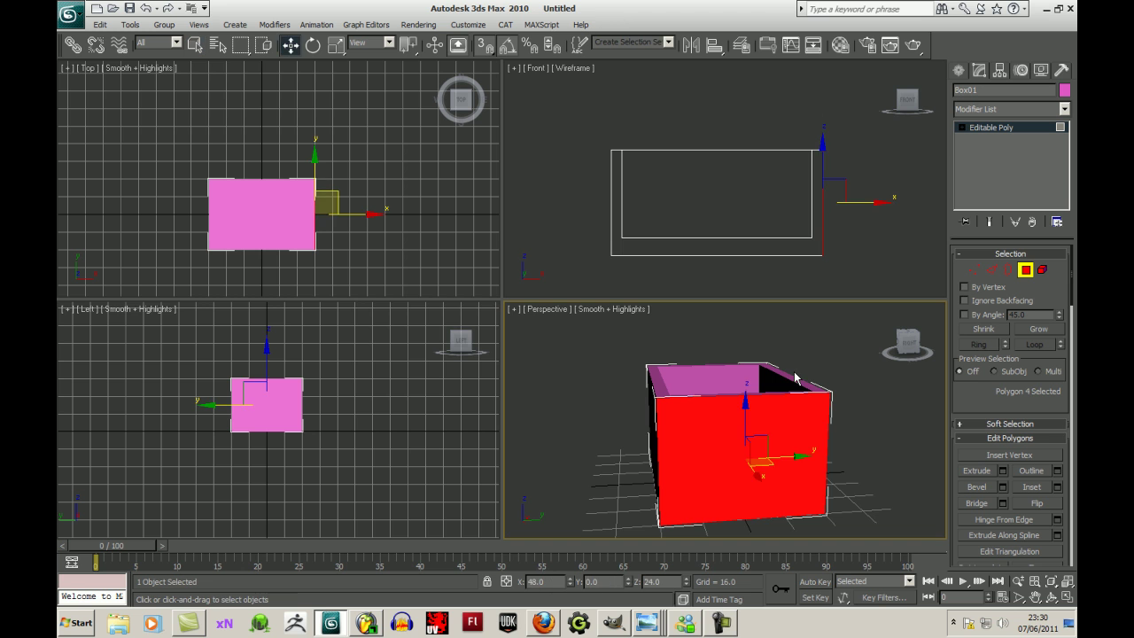
{"action": "key", "text": "e"}
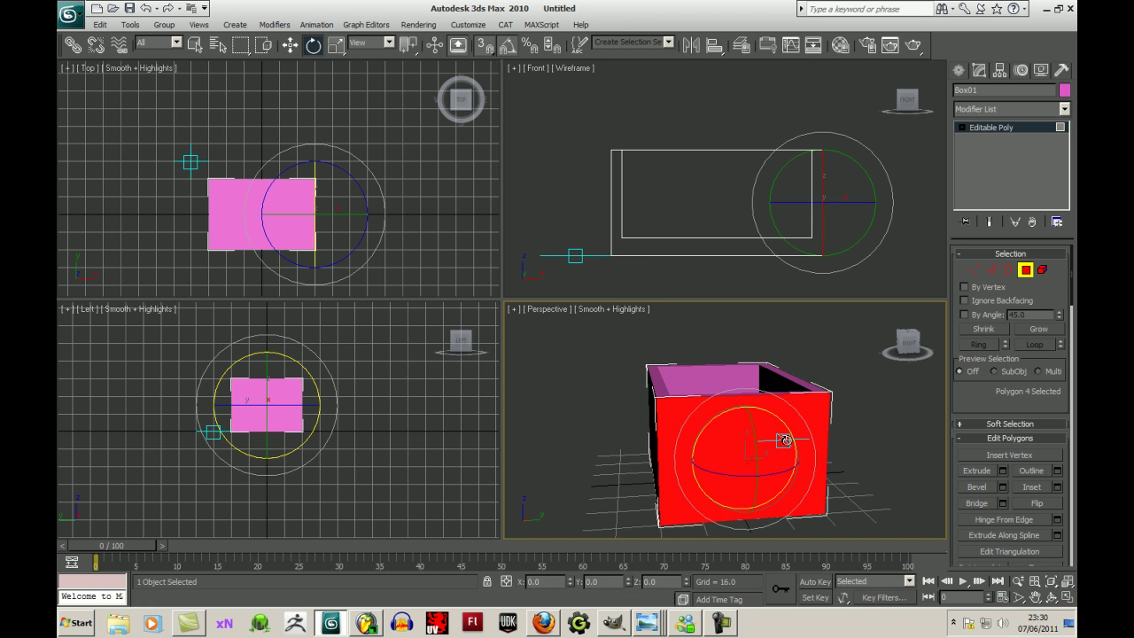
{"action": "key", "text": "r"}
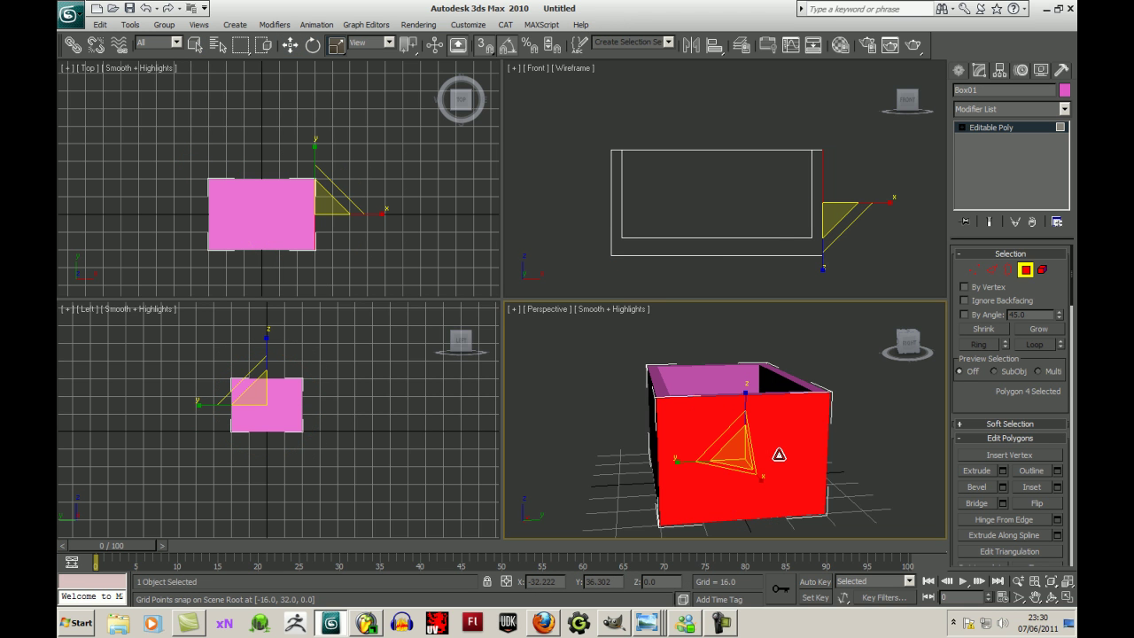
- Add the outer polygon on the opposite short end of the chest to the selection using the plain selection tool
{"action": "key", "text": "q"}
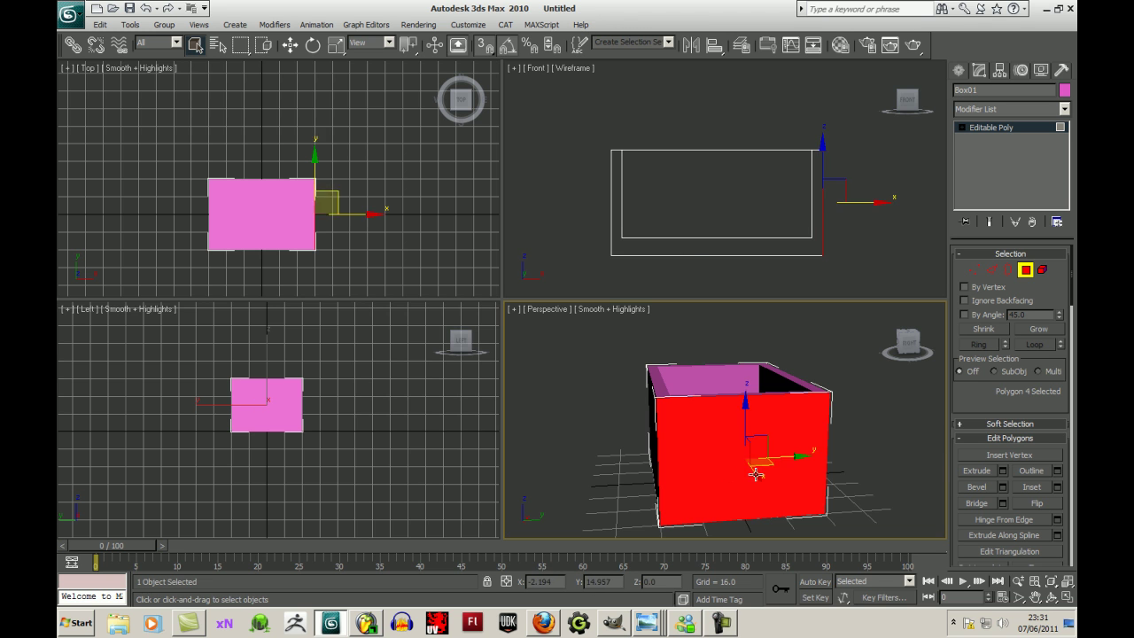
{"action": "middle_click_drag", "start_coordinate": [784, 477], "coordinate": [879, 445]}
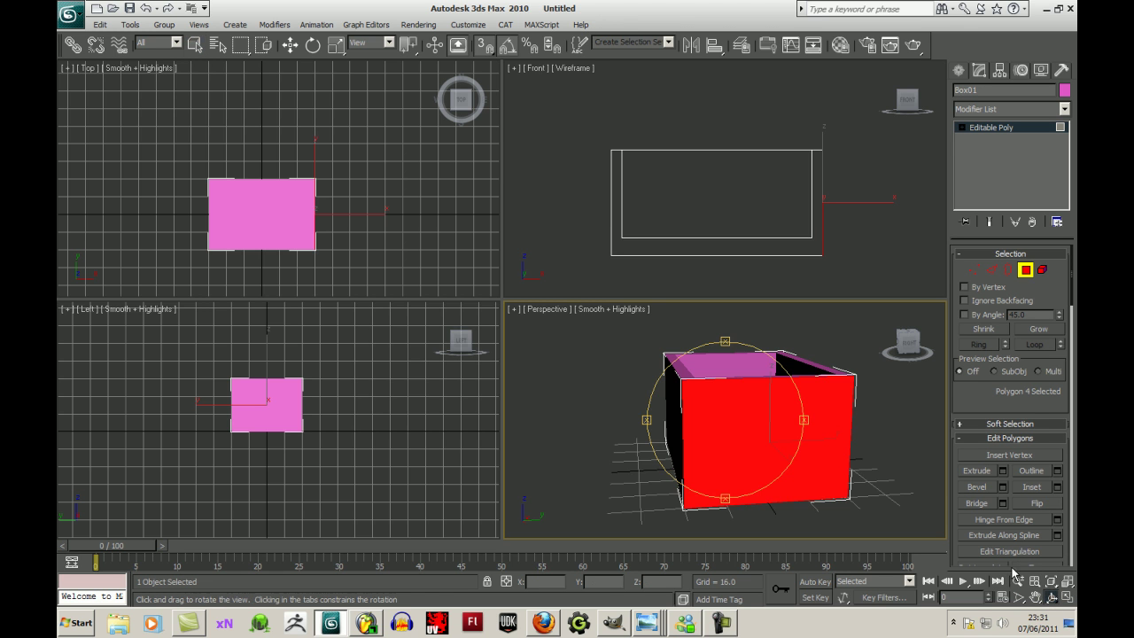
{"action": "left_click_drag", "start_coordinate": [682, 413], "coordinate": [707, 437]}
{"action": "scroll", "coordinate": [706, 437], "scroll_direction": "down", "scroll_amount": 3}
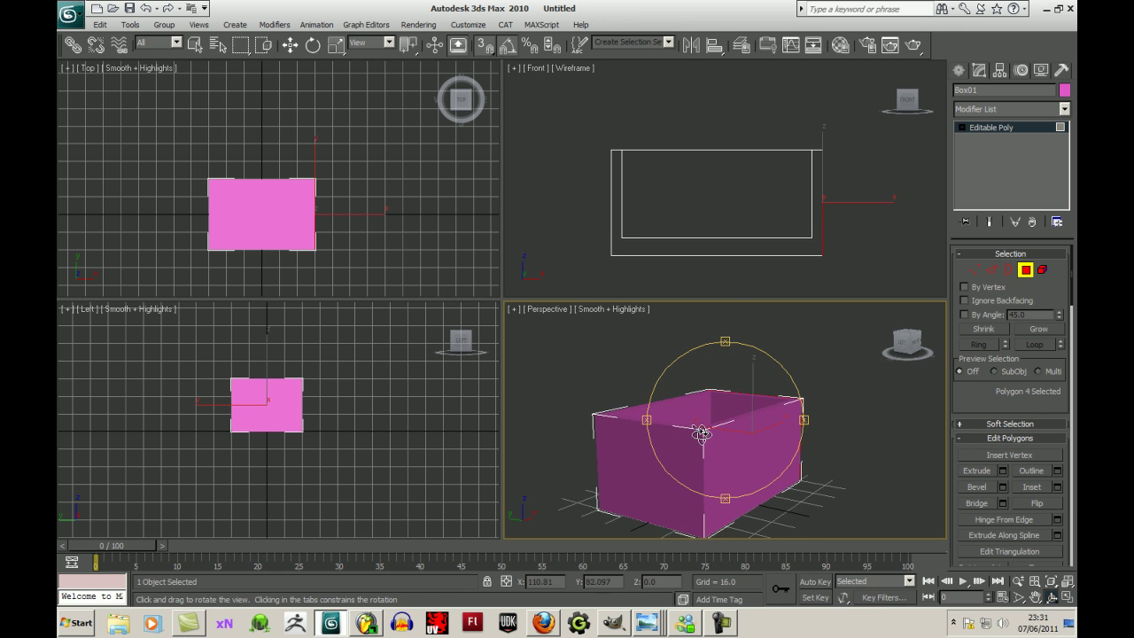
{"action": "right_click", "coordinate": [900, 415]}
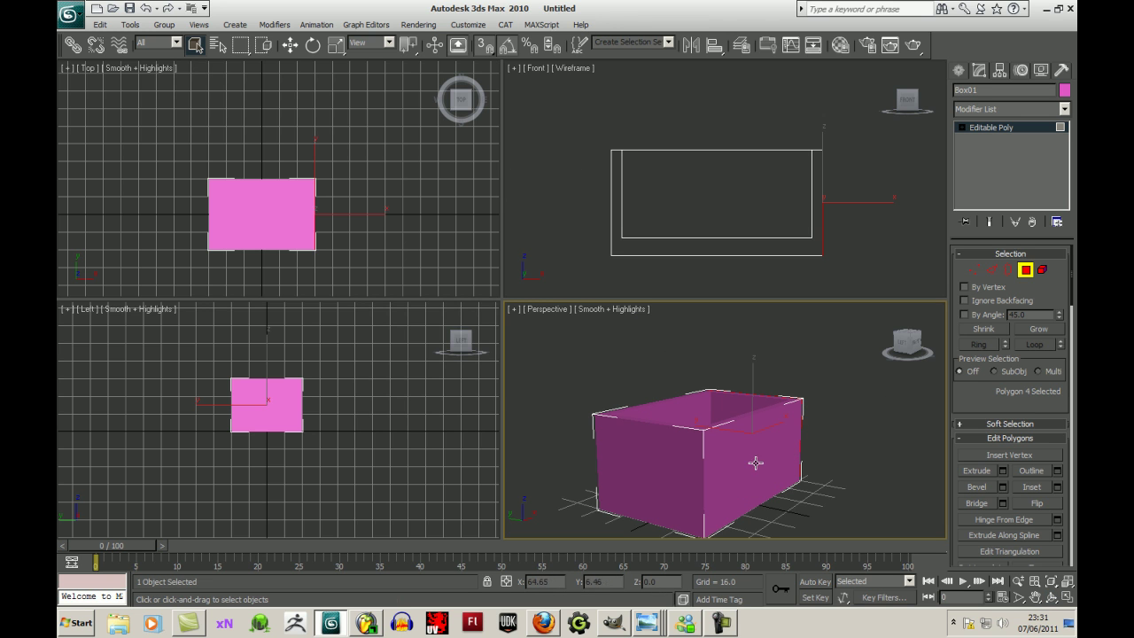
{"action": "left_click", "coordinate": [664, 462], "text": "ctrl"}
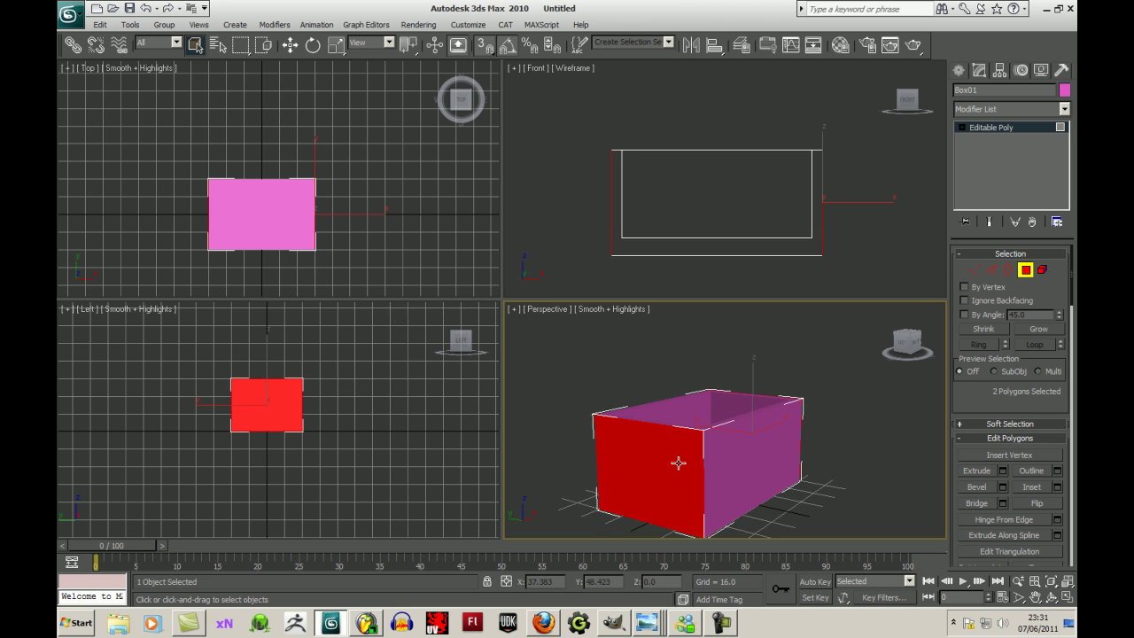
- Try insetting the two selected end polygons by 5 as a group, and undo the inset
{"action": "left_click_drag", "start_coordinate": [918, 345], "coordinate": [863, 342]}
{"action": "left_click", "coordinate": [1056, 488]}
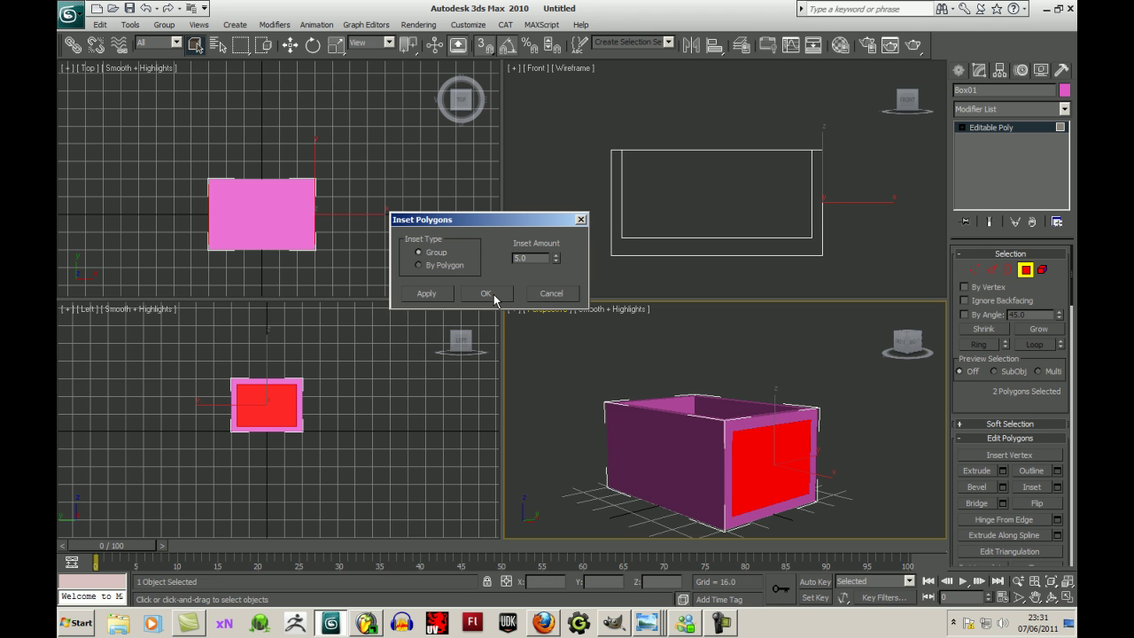
{"action": "left_click", "coordinate": [485, 293]}
{"action": "left_click", "coordinate": [1050, 598]}
{"action": "left_click_drag", "start_coordinate": [734, 436], "coordinate": [753, 474]}
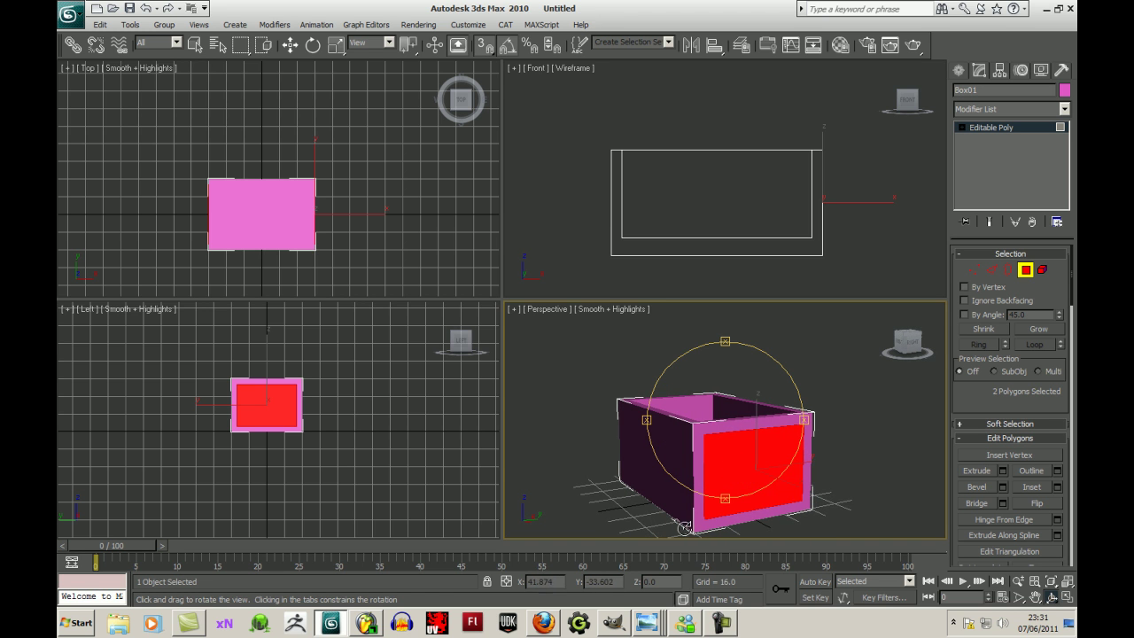
{"action": "left_click_drag", "start_coordinate": [680, 476], "coordinate": [774, 455]}
{"action": "key", "text": "ctrl+z"}
- Start Slice Plane on the two end polygons and rotate the plane about X until it stands vertically along the chest's length
{"action": "scroll", "coordinate": [996, 390], "scroll_direction": "down", "scroll_amount": 5}
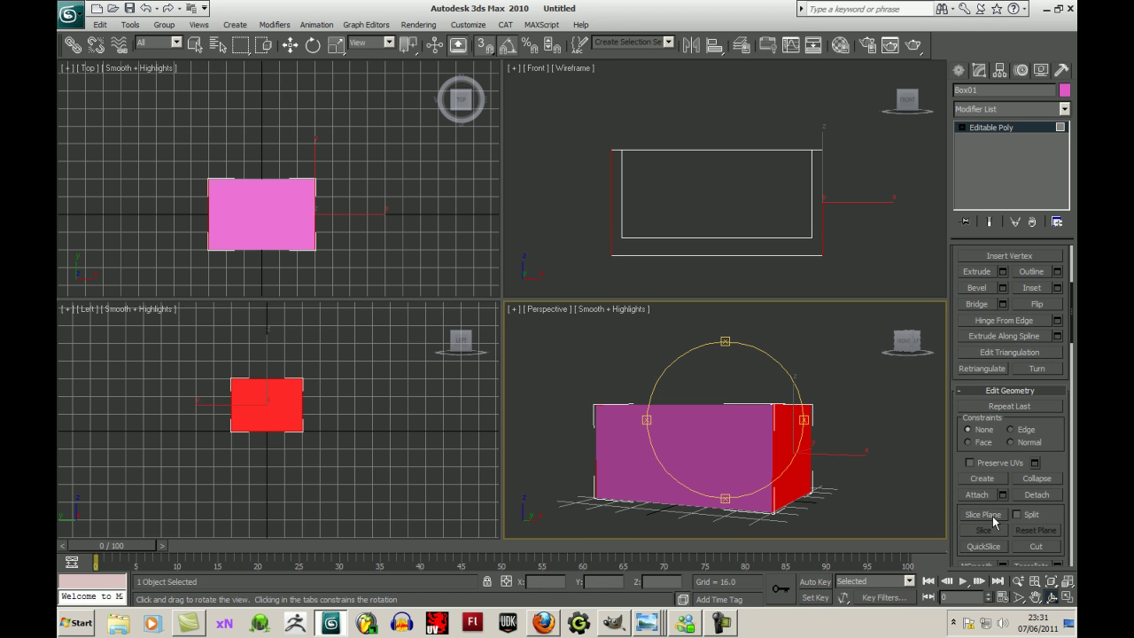
{"action": "left_click", "coordinate": [980, 514]}
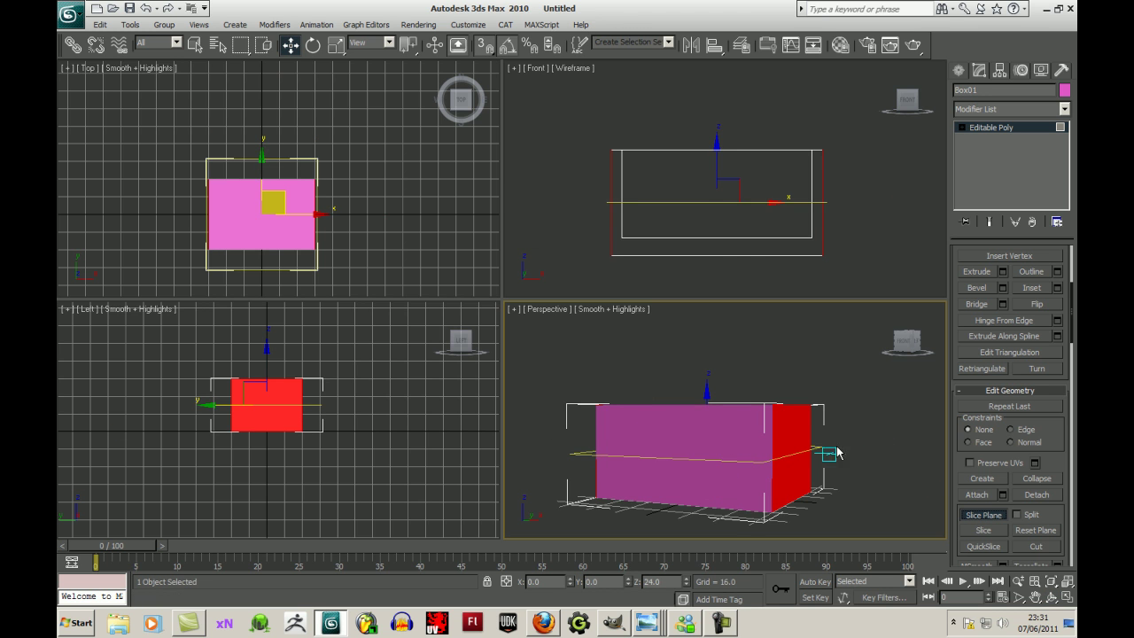
{"action": "left_click", "coordinate": [313, 45]}
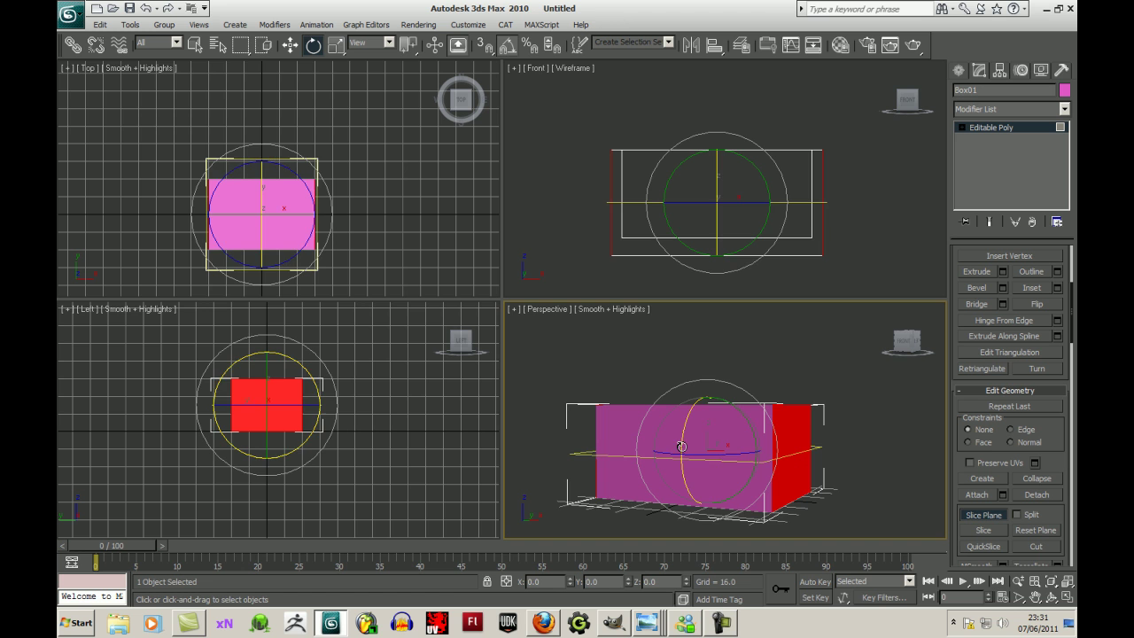
{"action": "left_click_drag", "start_coordinate": [680, 445], "coordinate": [687, 381]}
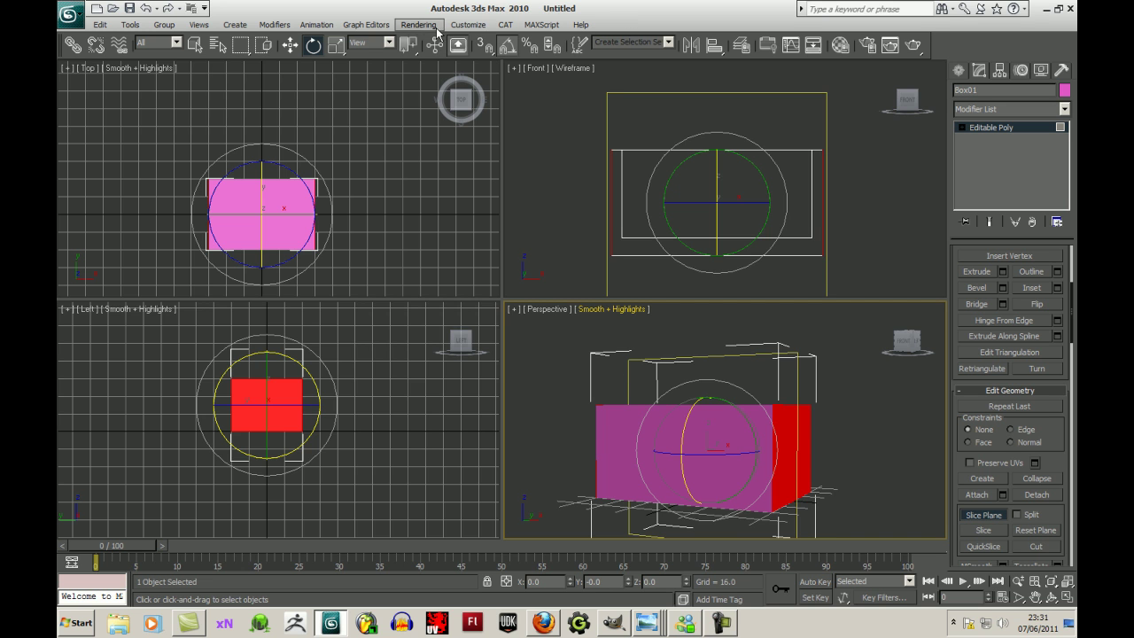
- Check the angle snap setting and test snapped rotation of the slice plane, returning it to vertical
{"action": "right_click", "coordinate": [508, 50]}
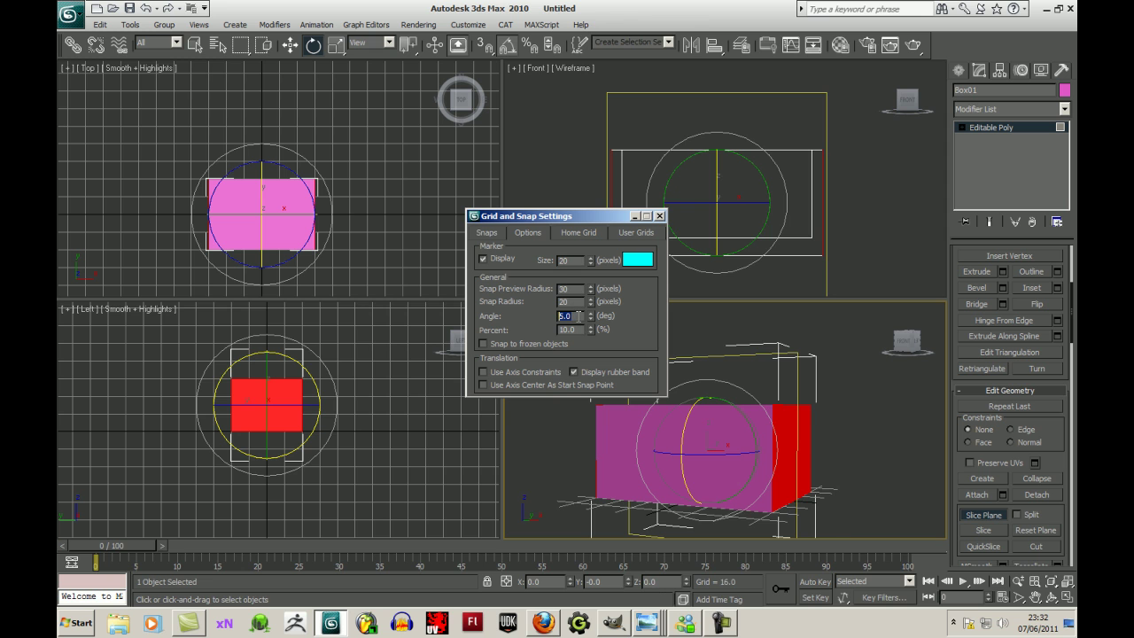
{"action": "left_click", "coordinate": [660, 216]}
{"action": "left_click_drag", "start_coordinate": [685, 426], "coordinate": [684, 453]}
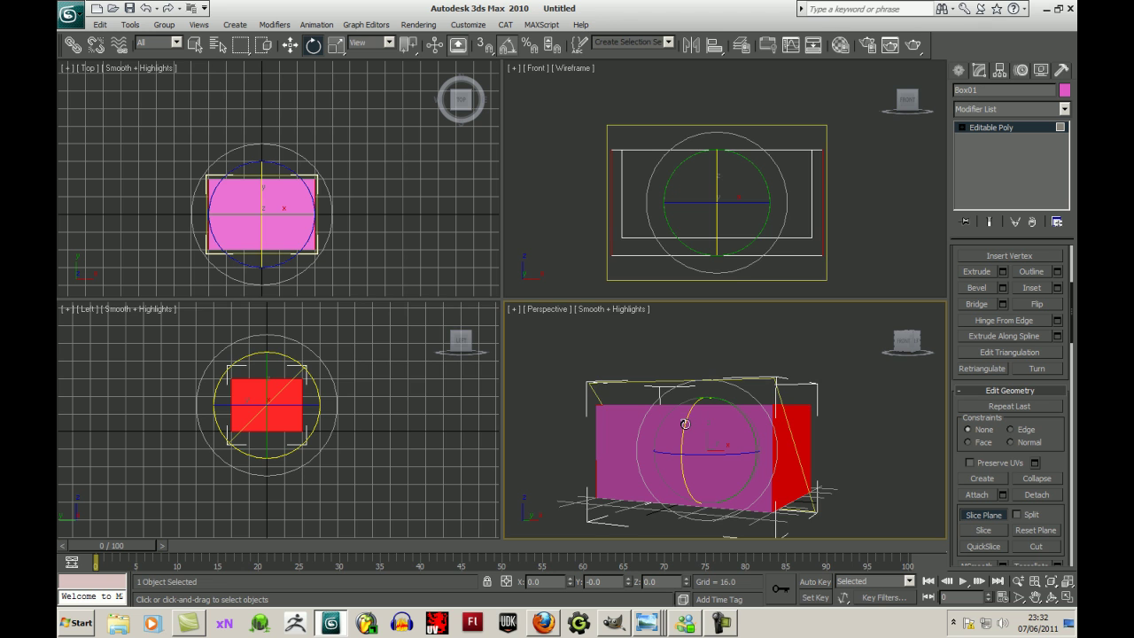
{"action": "left_click_drag", "start_coordinate": [685, 423], "coordinate": [688, 393]}
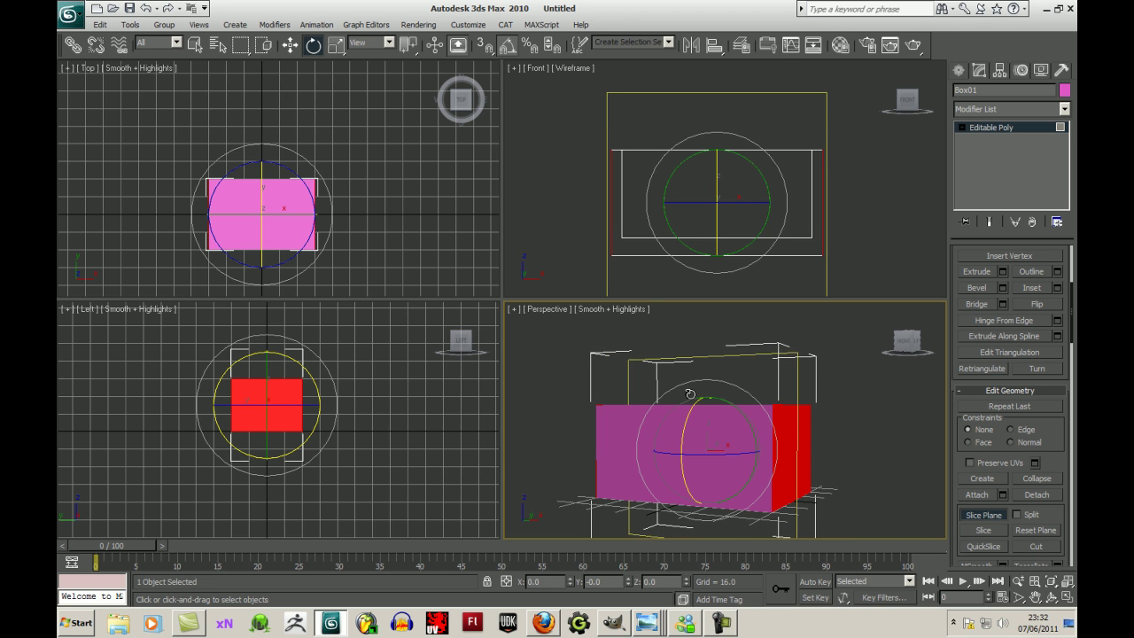
- Slice the two end polygons vertically down the middle with the slice plane and leave Slice Plane mode
{"action": "left_click", "coordinate": [291, 45]}
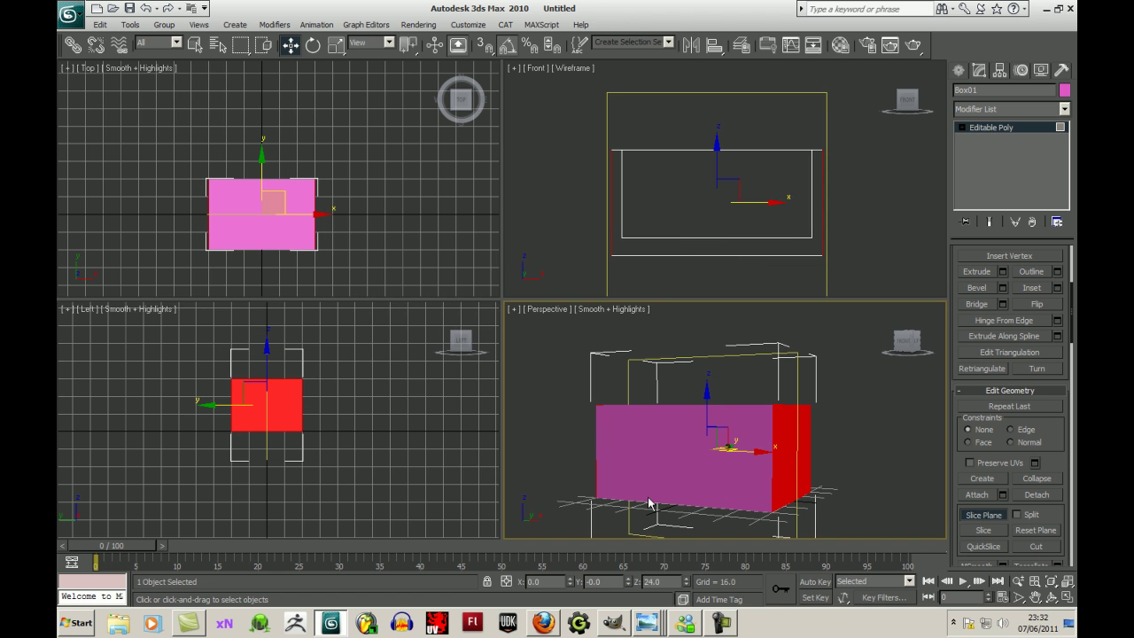
{"action": "left_click", "coordinate": [1051, 596]}
{"action": "left_click_drag", "start_coordinate": [764, 449], "coordinate": [620, 416]}
{"action": "middle_click_drag", "start_coordinate": [355, 263], "coordinate": [364, 232]}
{"action": "scroll", "coordinate": [356, 237], "scroll_direction": "up", "scroll_amount": 2}
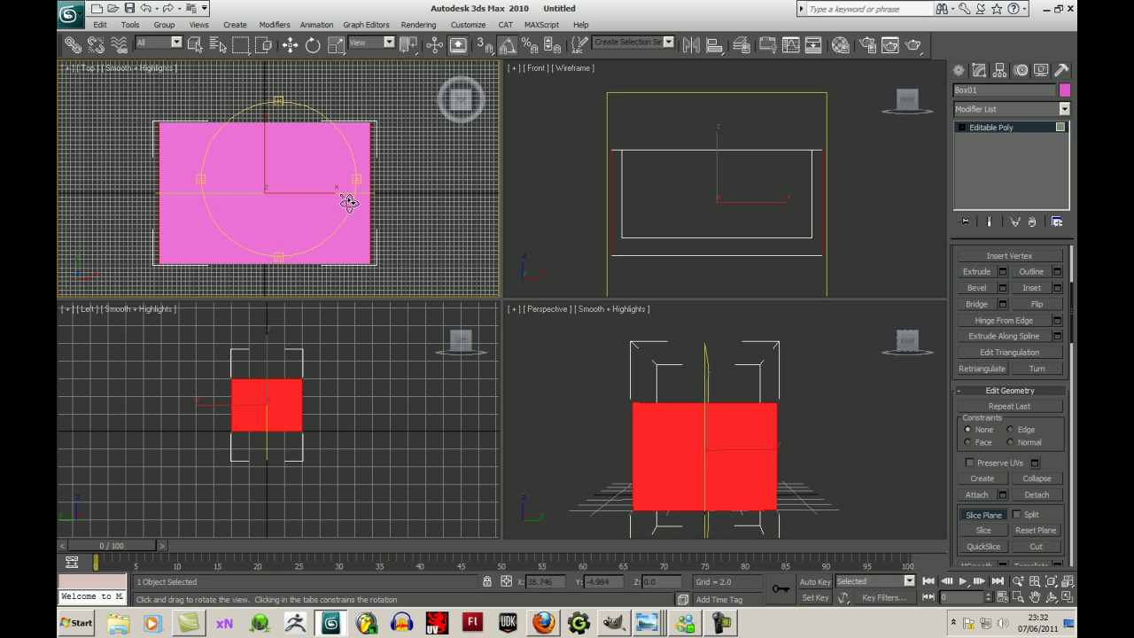
{"action": "left_click", "coordinate": [291, 45]}
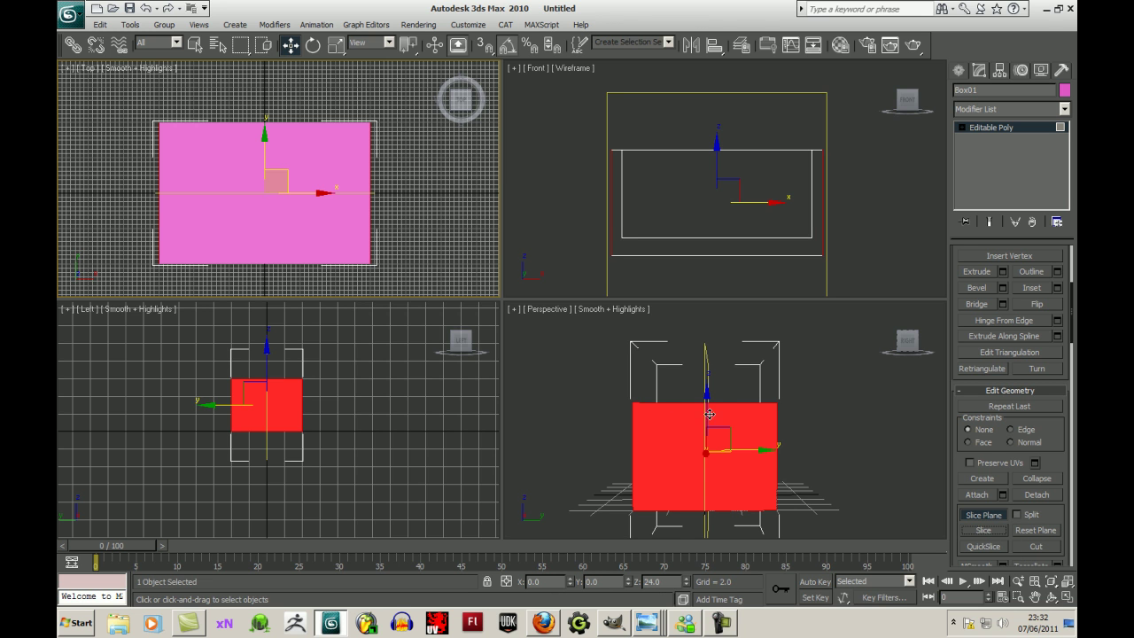
{"action": "left_click", "coordinate": [1051, 597]}
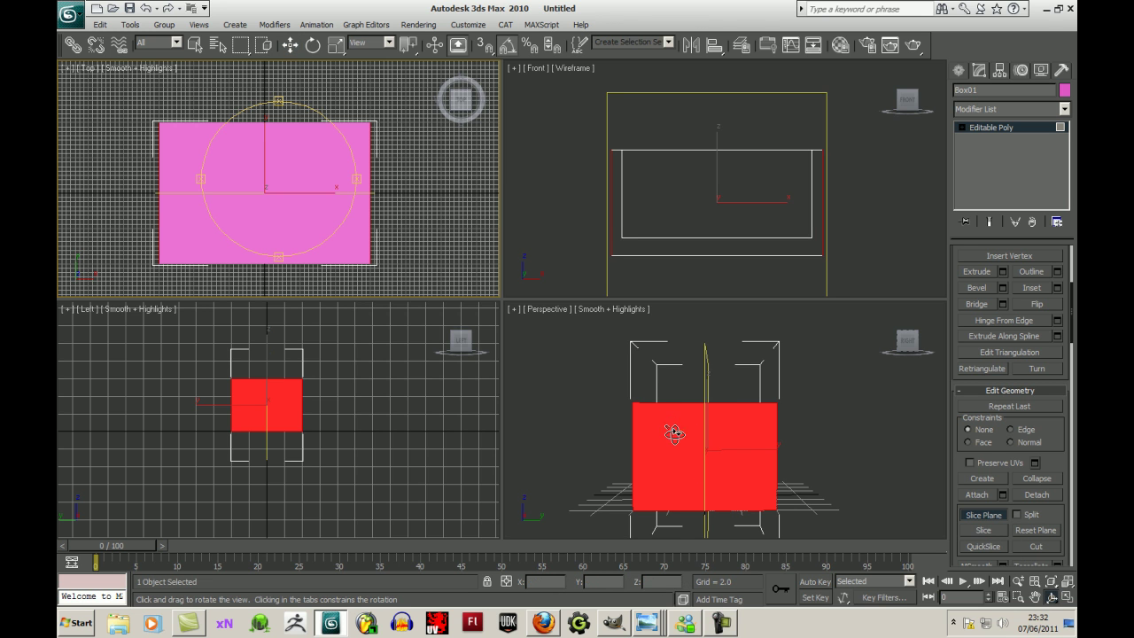
{"action": "left_click", "coordinate": [675, 433]}
{"action": "left_click_drag", "start_coordinate": [688, 433], "coordinate": [714, 434]}
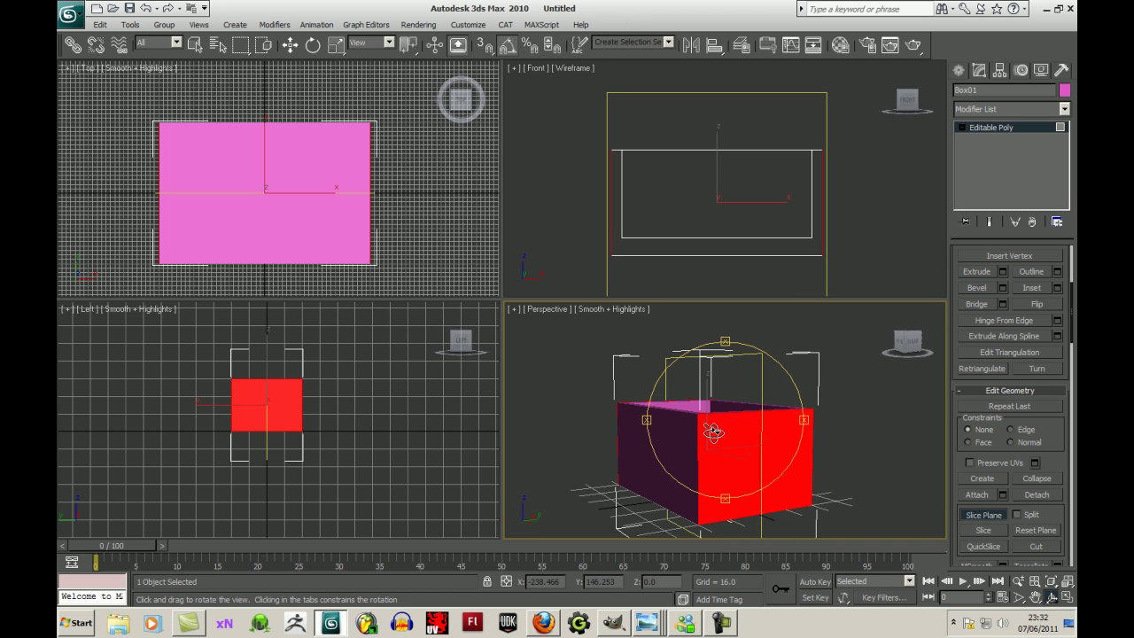
{"action": "left_click", "coordinate": [986, 515]}
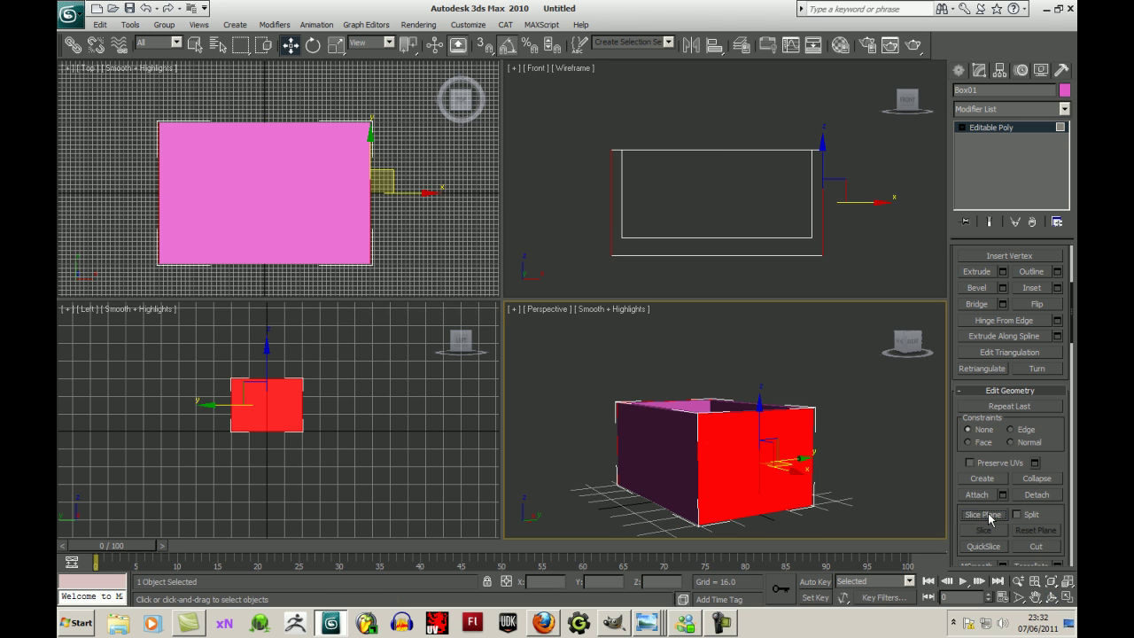
- Deselect the end polygons and turn on Edged Faces shading in the Perspective viewport
{"action": "left_click", "coordinate": [856, 430]}
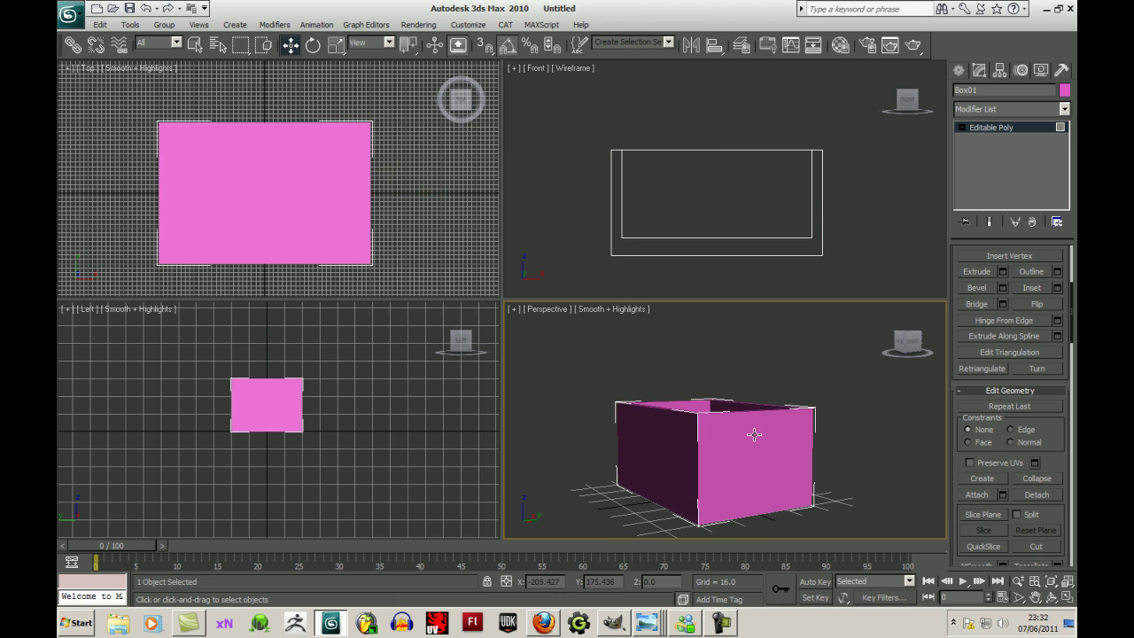
{"action": "left_click", "coordinate": [586, 310]}
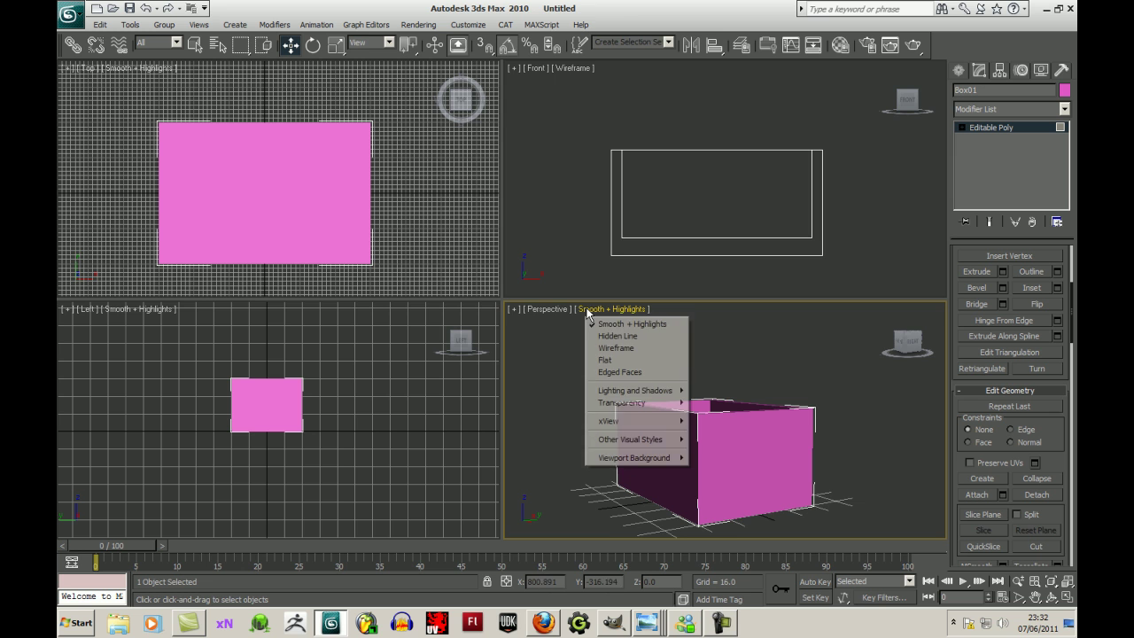
{"action": "left_click", "coordinate": [619, 372]}
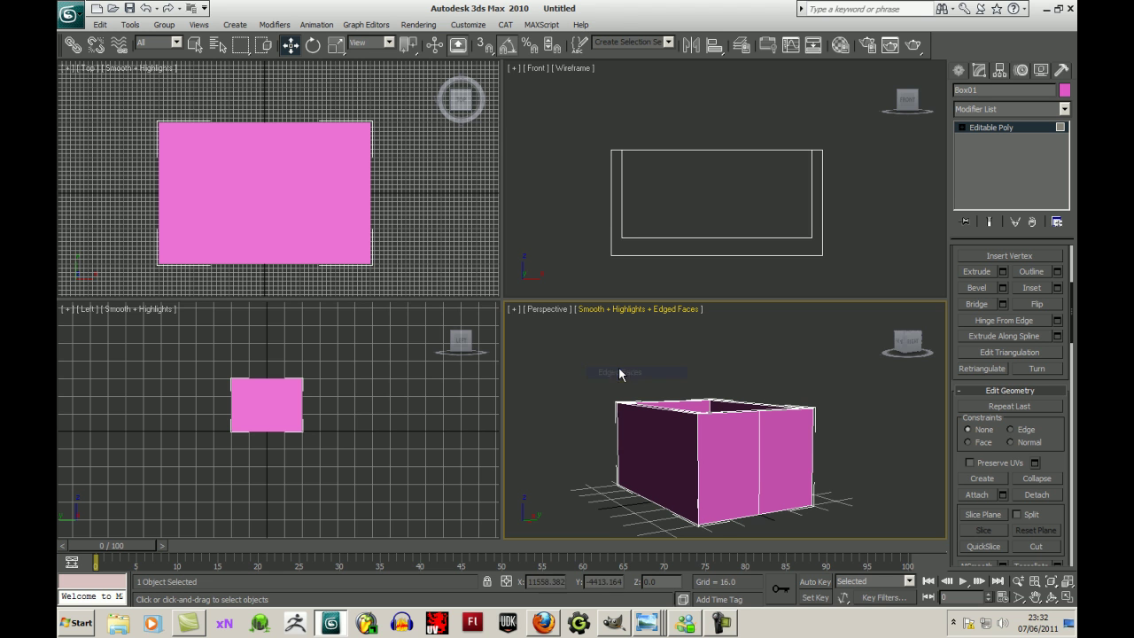
- Select both halves of the sliced end face on one side of the chest at Polygon level
{"action": "left_click", "coordinate": [1051, 597]}
{"action": "left_click_drag", "start_coordinate": [832, 443], "coordinate": [895, 444]}
{"action": "left_click_drag", "start_coordinate": [732, 438], "coordinate": [670, 441]}
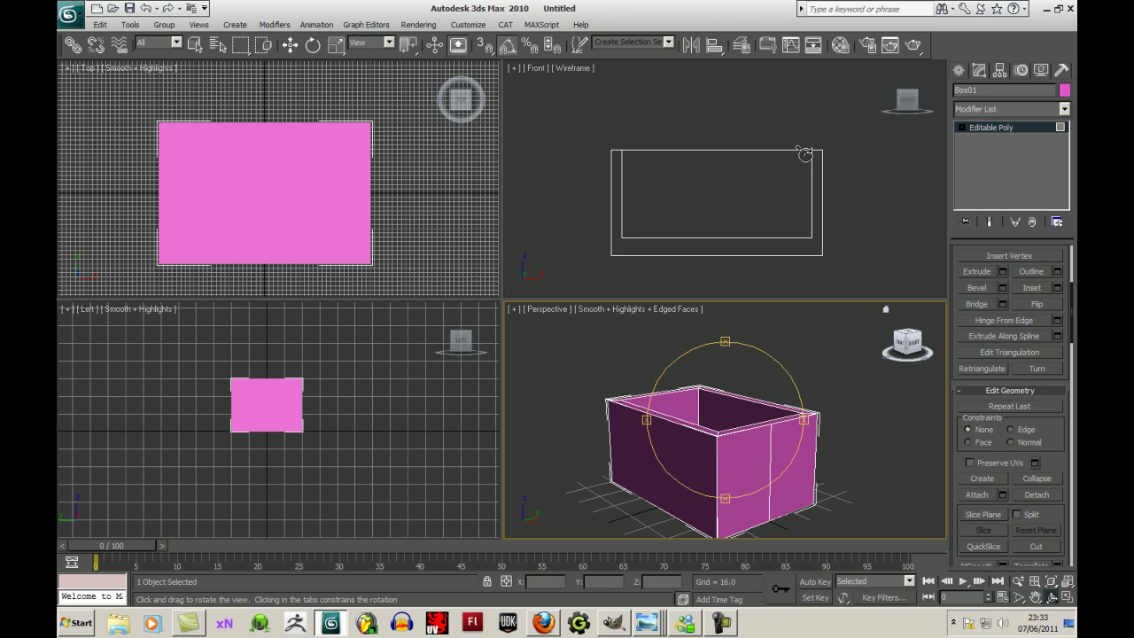
{"action": "left_click", "coordinate": [963, 127]}
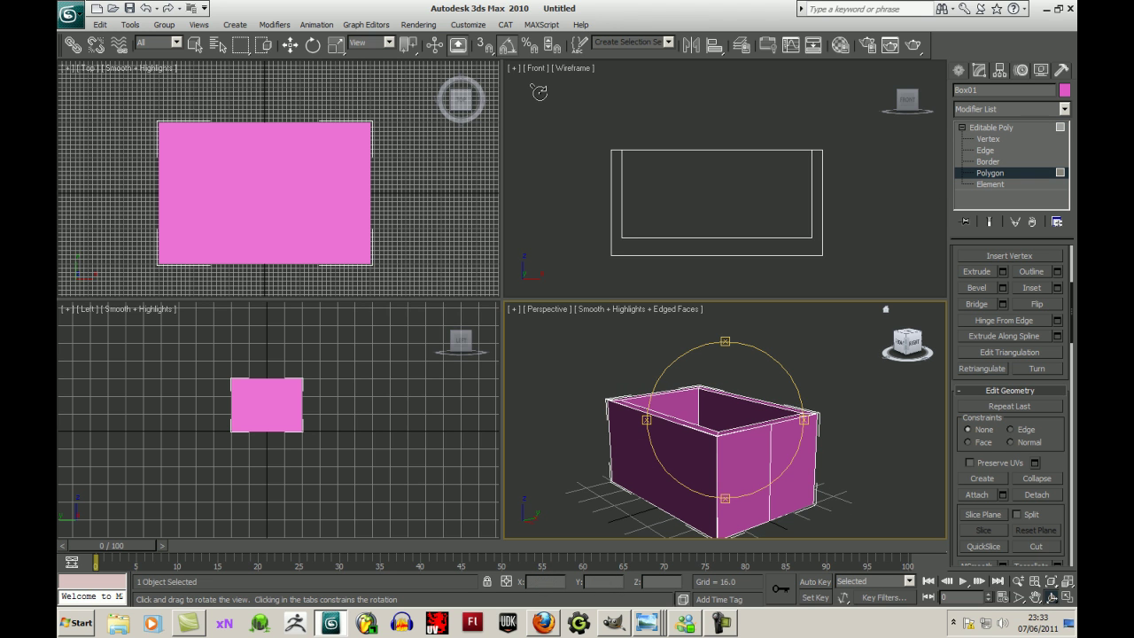
{"action": "key", "text": "q"}
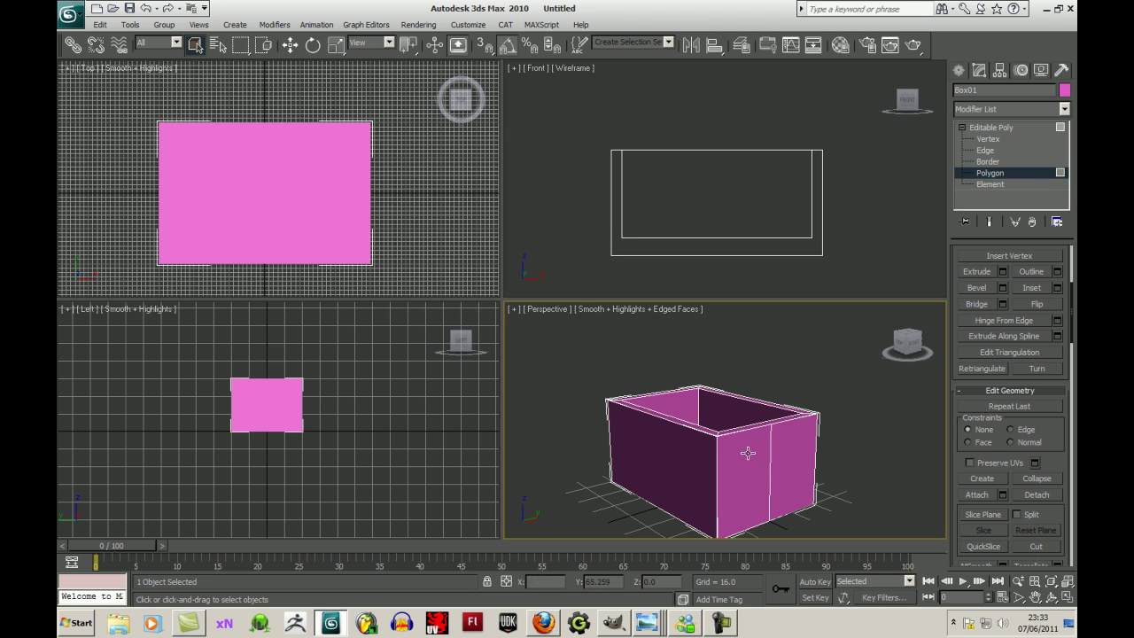
{"action": "left_click", "coordinate": [788, 465]}
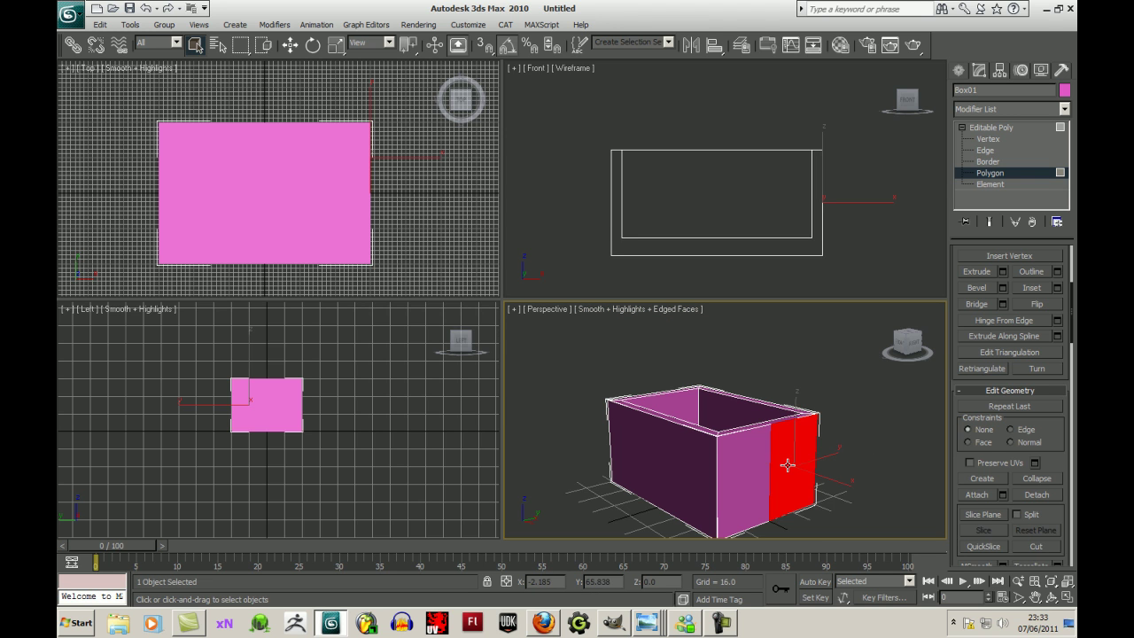
{"action": "left_click", "coordinate": [753, 470], "text": "ctrl"}
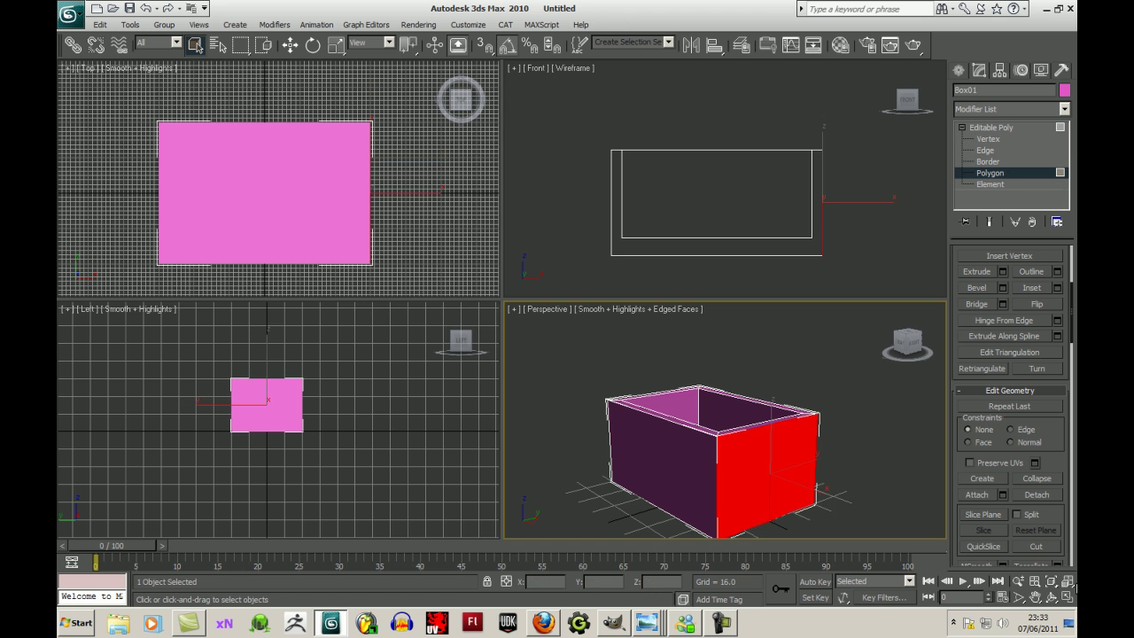
- Add both halves of the opposite sliced end face to the polygon selection
{"action": "left_click", "coordinate": [1051, 597]}
{"action": "left_click_drag", "start_coordinate": [676, 434], "coordinate": [740, 419]}
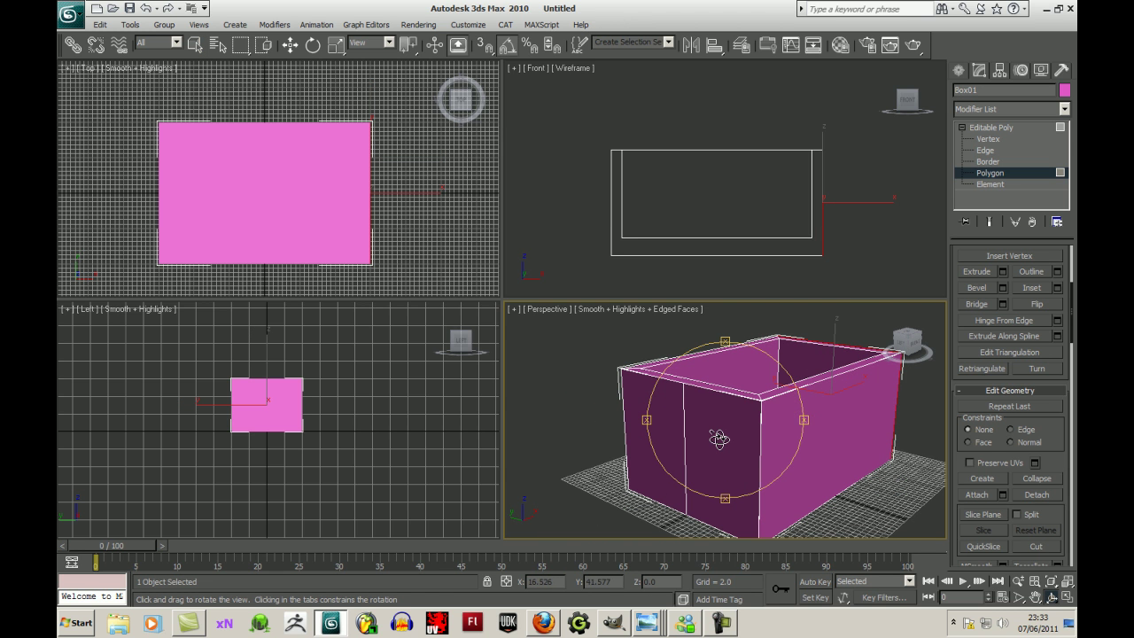
{"action": "key", "text": "Escape"}
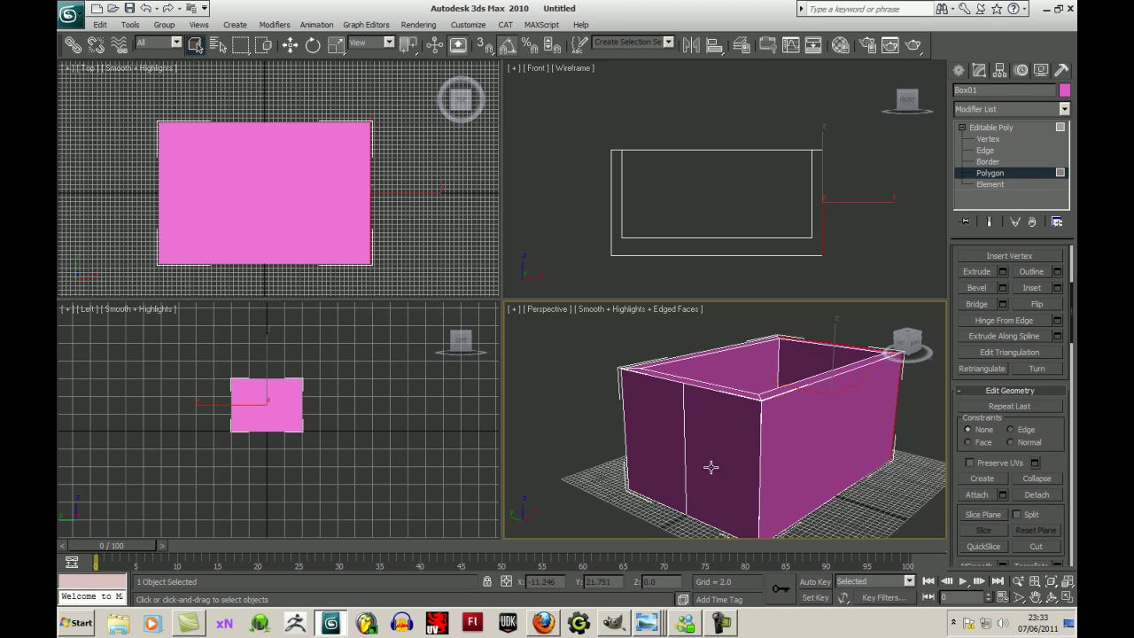
{"action": "left_click", "coordinate": [725, 460]}
{"action": "left_click", "coordinate": [653, 452], "text": "ctrl"}
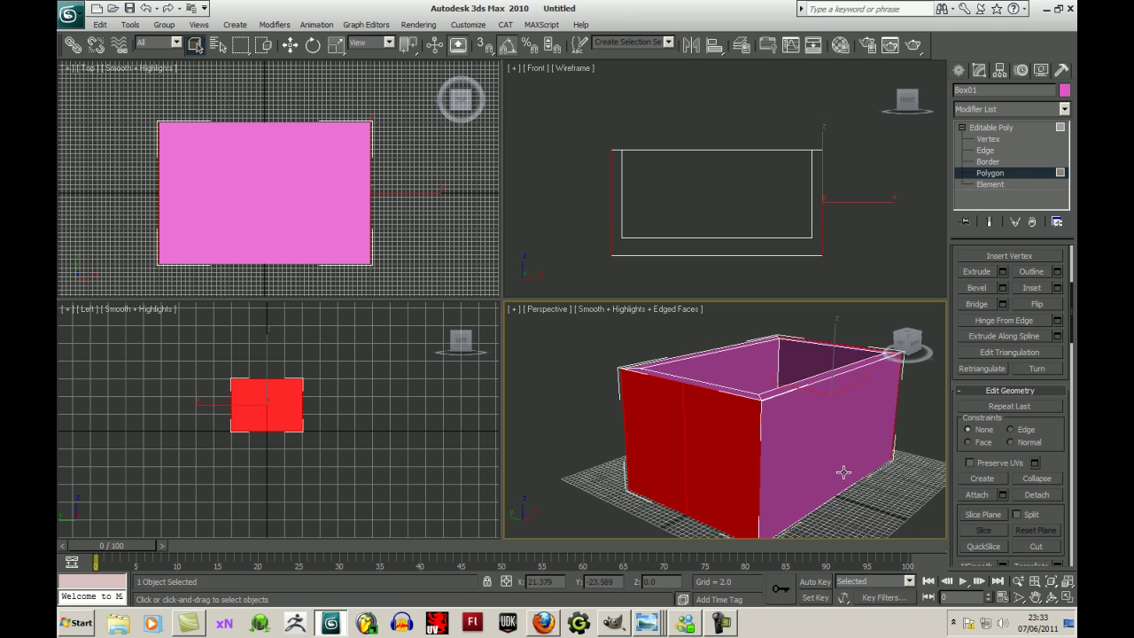
- Inset the four selected end polygons By Polygon with an inset amount of 4.0
{"action": "left_click_drag", "start_coordinate": [905, 339], "coordinate": [850, 345]}
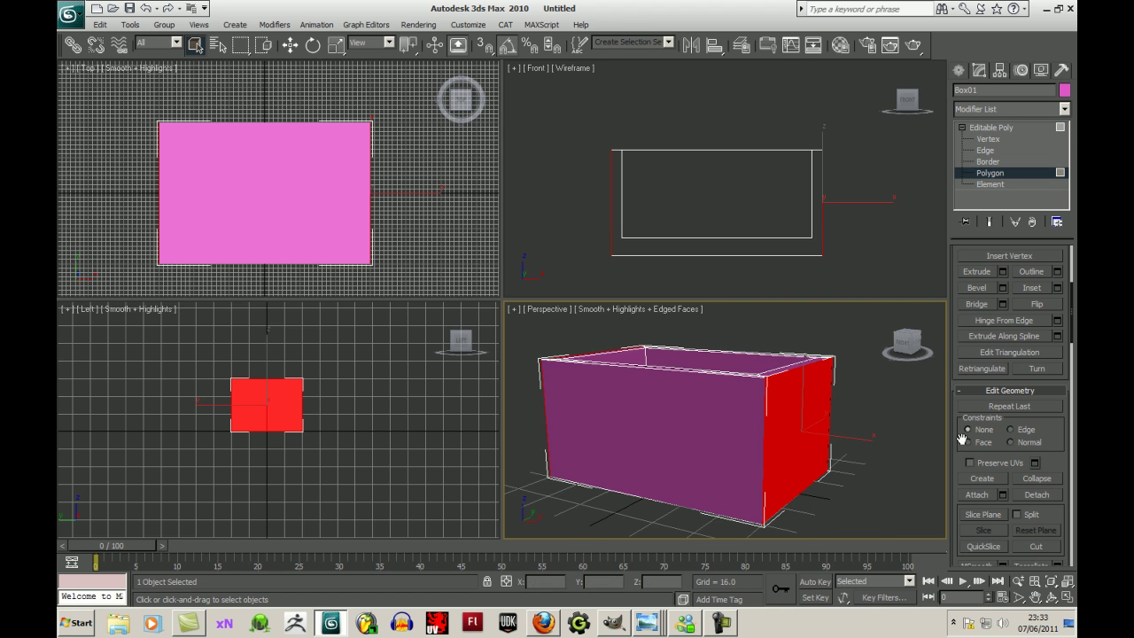
{"action": "scroll", "coordinate": [1053, 443], "scroll_direction": "up", "scroll_amount": 1}
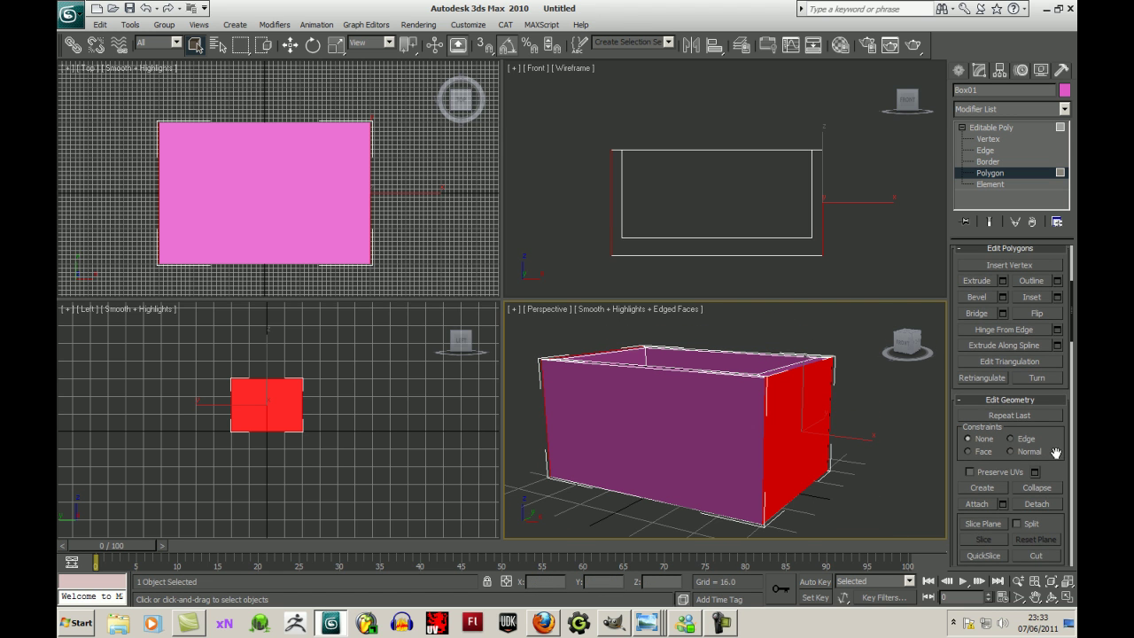
{"action": "left_click", "coordinate": [1058, 298]}
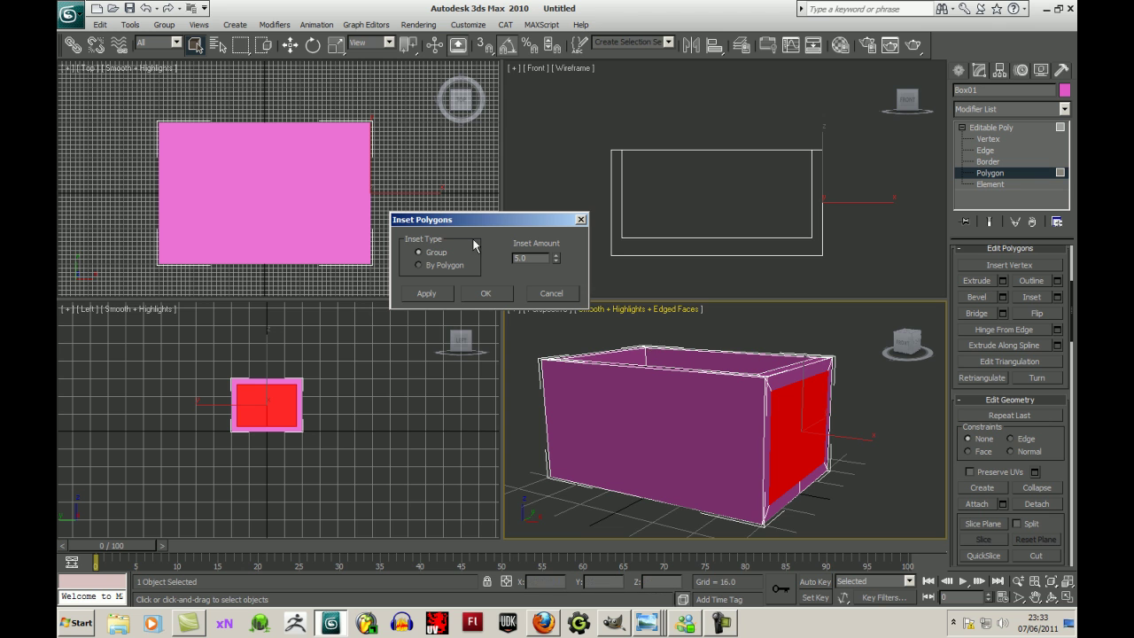
{"action": "left_click", "coordinate": [1052, 597]}
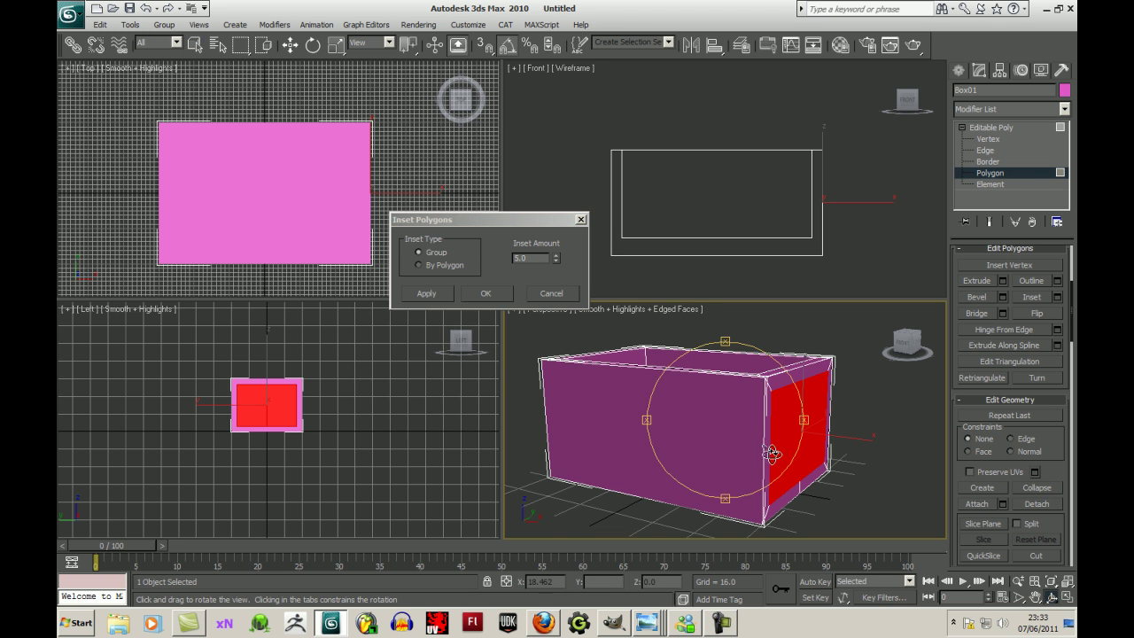
{"action": "left_click_drag", "start_coordinate": [757, 449], "coordinate": [712, 449]}
{"action": "right_click", "coordinate": [886, 434]}
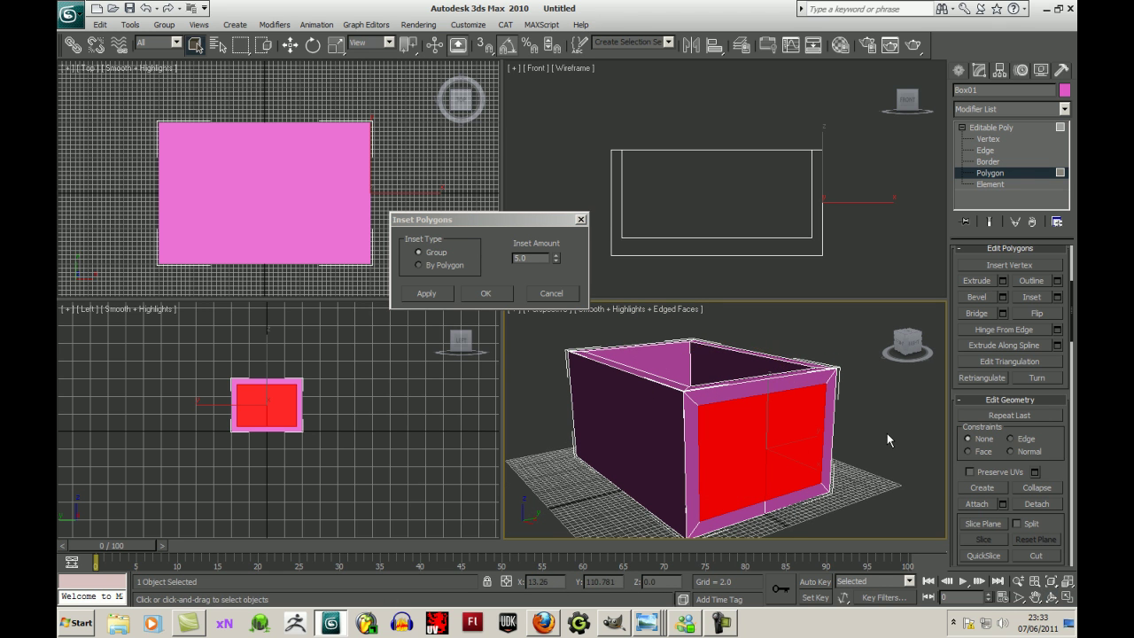
{"action": "left_click", "coordinate": [420, 265]}
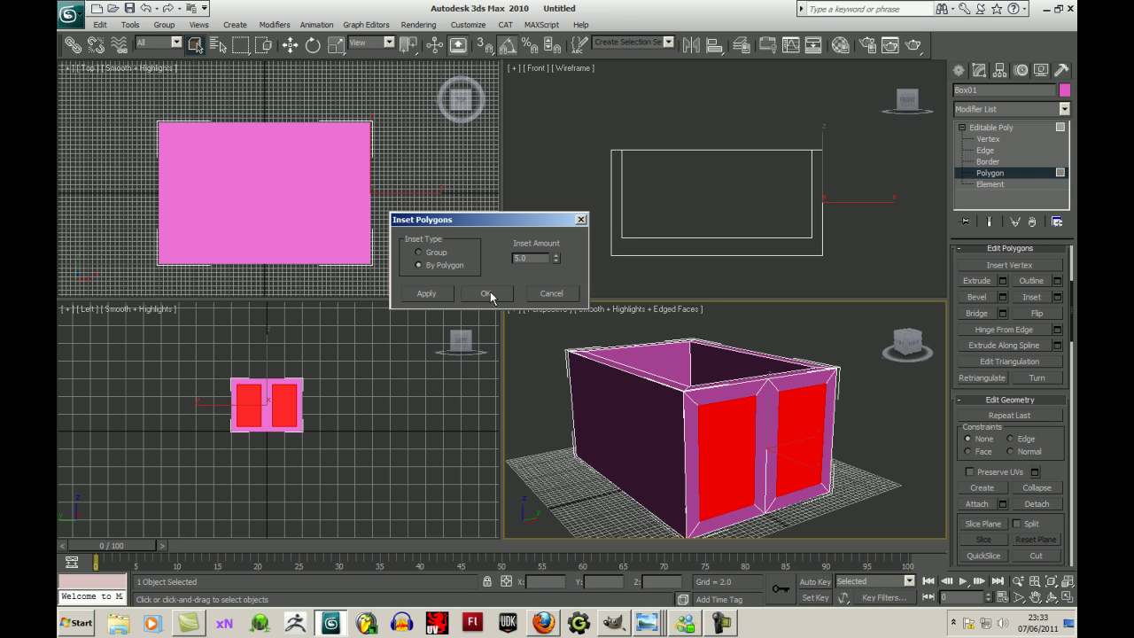
{"action": "left_click_drag", "start_coordinate": [533, 259], "coordinate": [479, 264]}
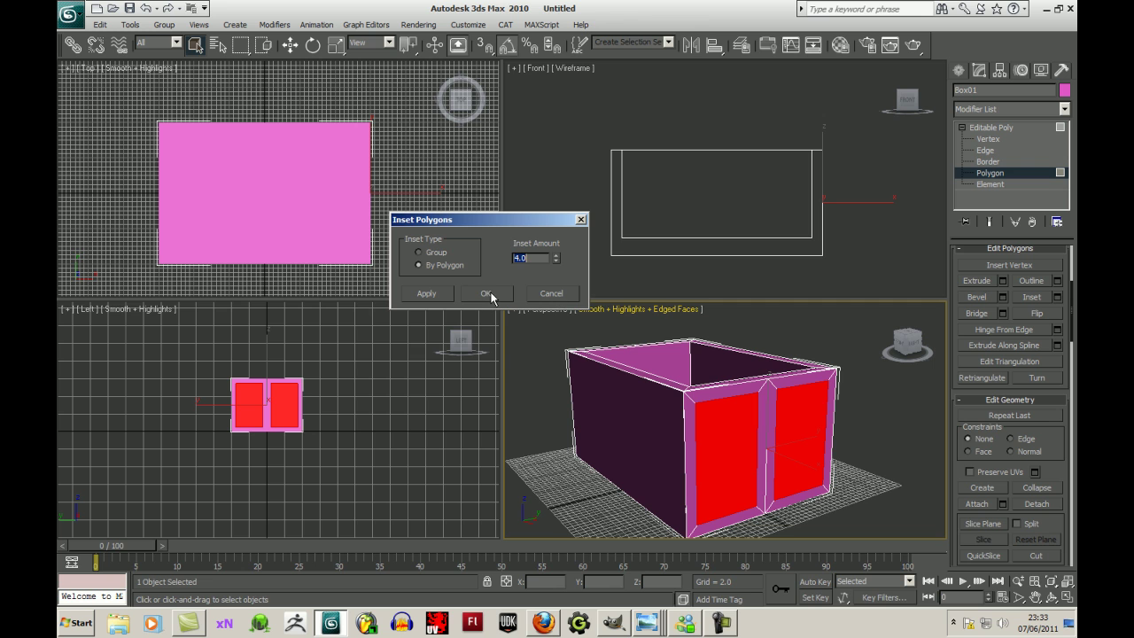
{"action": "left_click", "coordinate": [486, 295]}
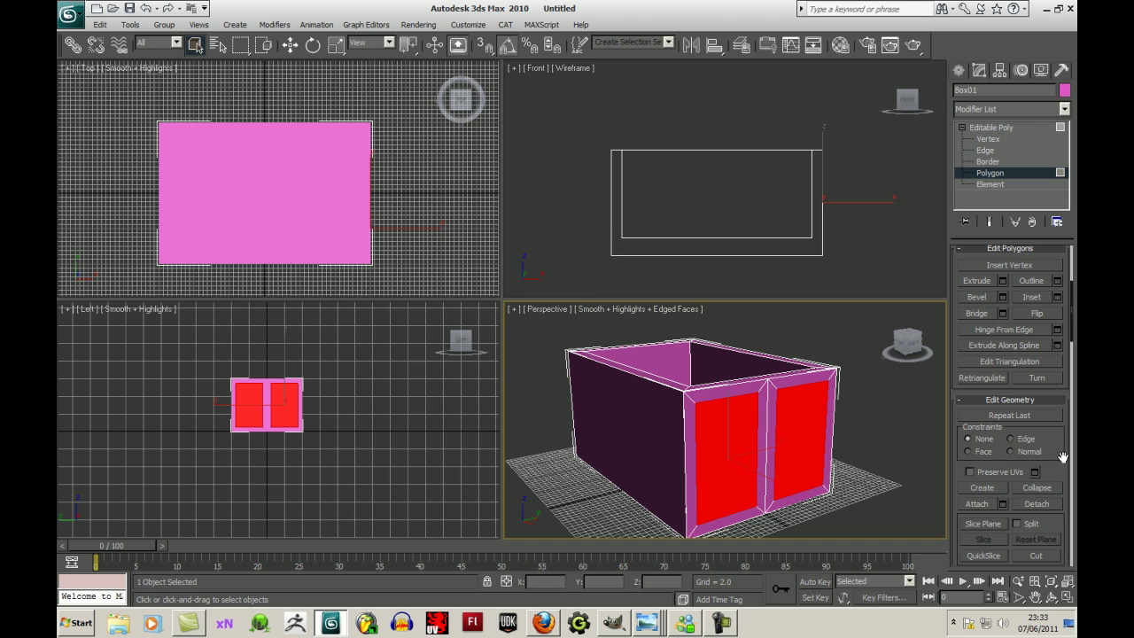
- Extrude the four inset end panels inward as a Group, trying heights of -5, -4 and -2 and applying -3
{"action": "left_click", "coordinate": [1002, 281]}
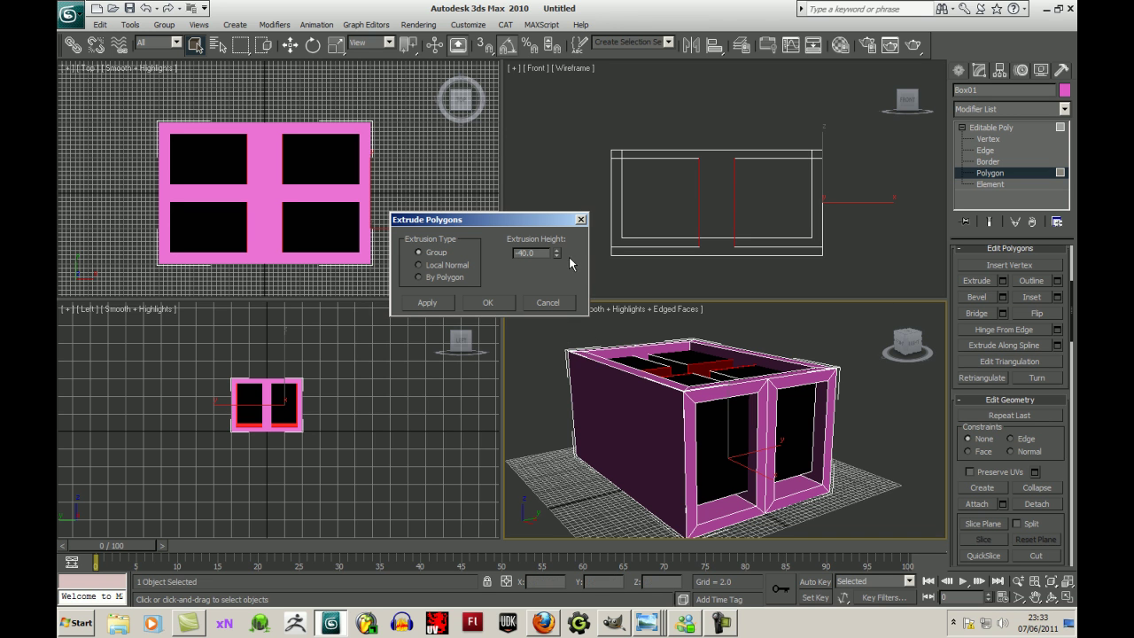
{"action": "left_click_drag", "start_coordinate": [549, 253], "coordinate": [458, 256]}
{"action": "type", "text": "-5"}
{"action": "key", "text": "Return"}
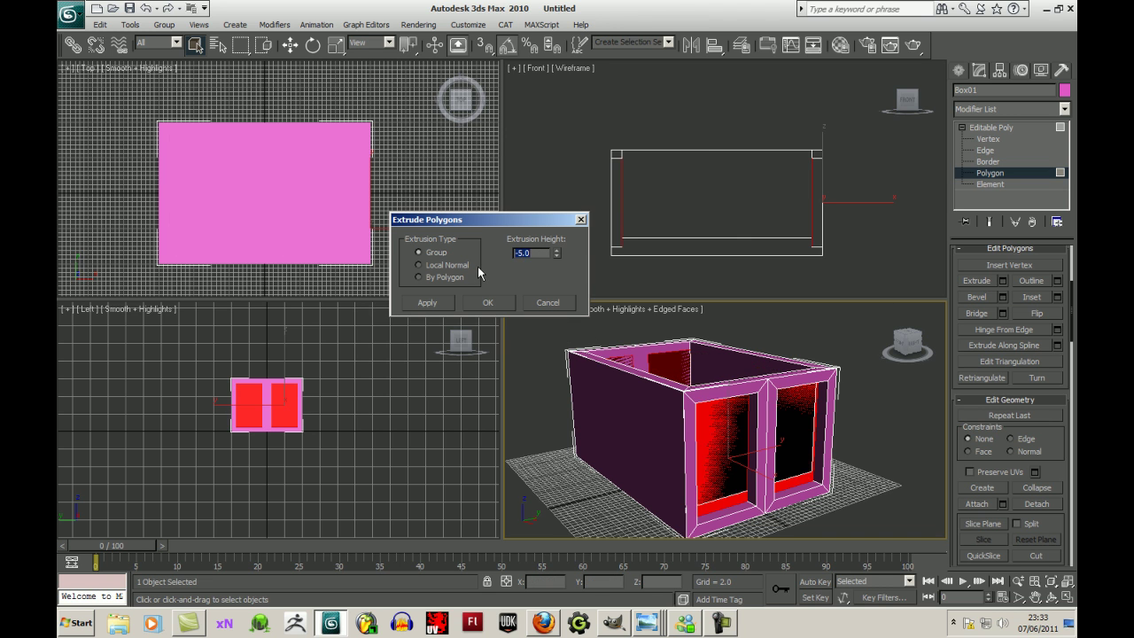
{"action": "type", "text": "-4"}
{"action": "key", "text": "Return"}
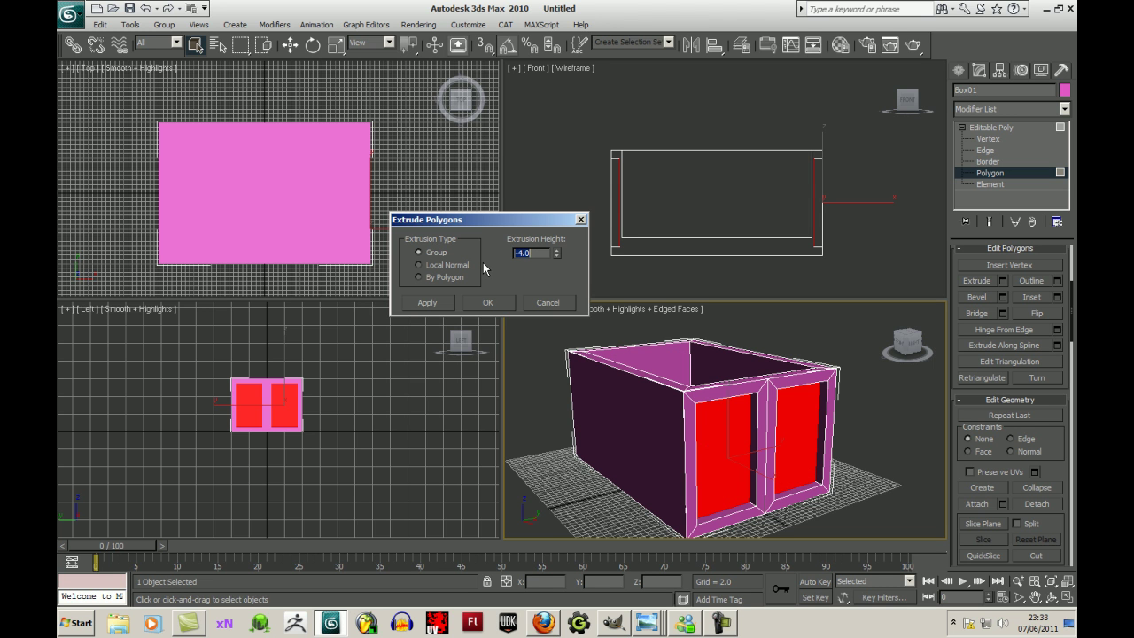
{"action": "type", "text": "-3"}
{"action": "key", "text": "Return"}
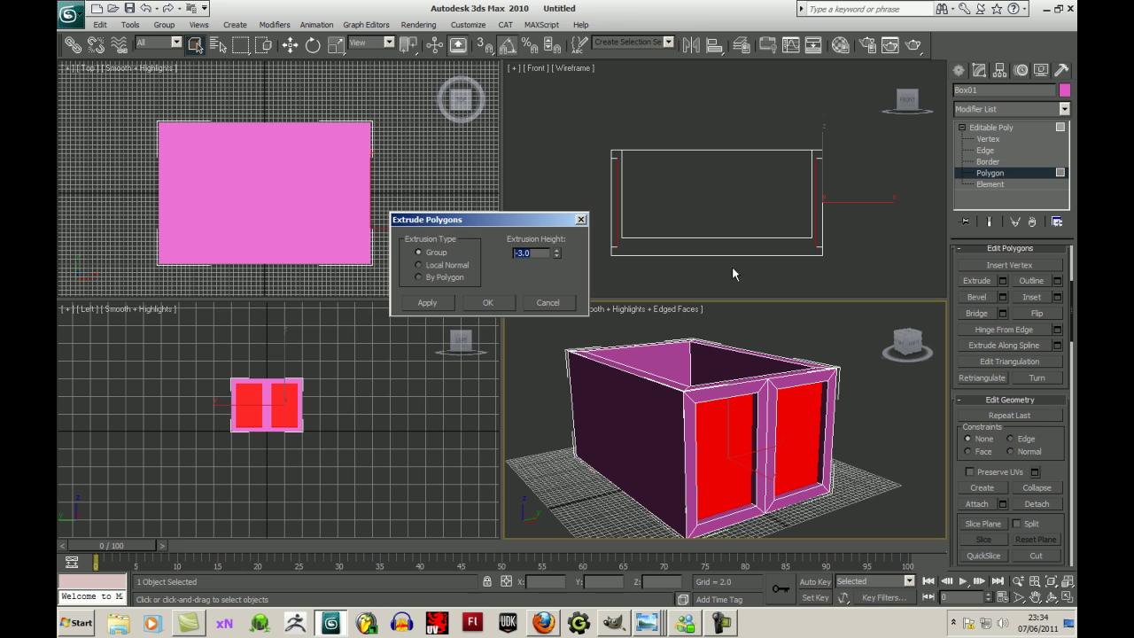
{"action": "type", "text": "-2"}
{"action": "key", "text": "Return"}
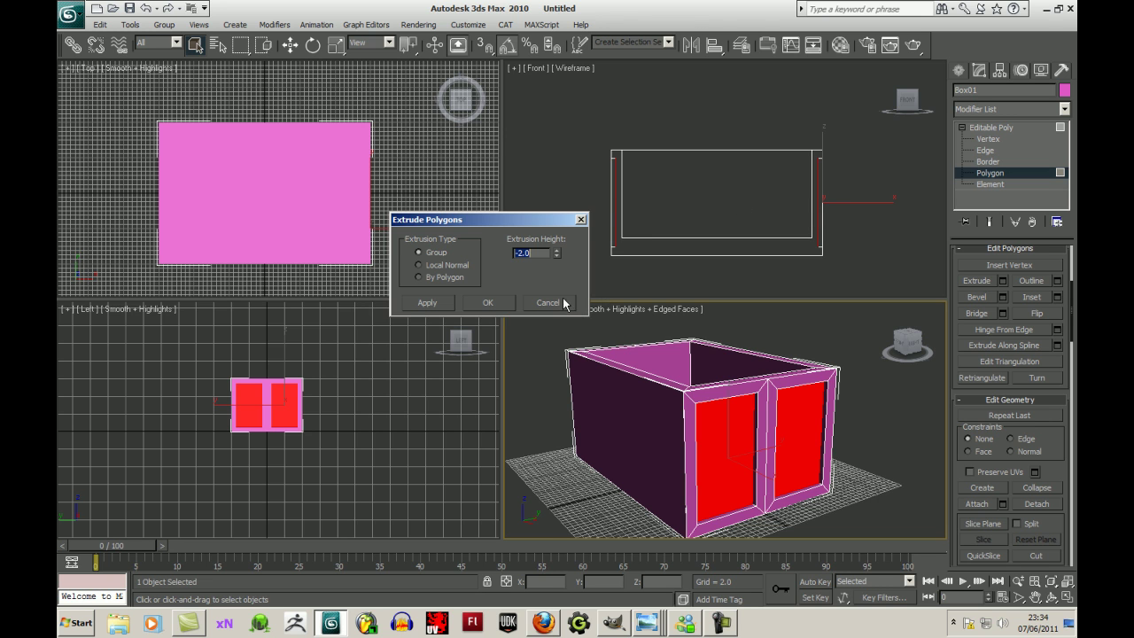
{"action": "type", "text": "-3"}
{"action": "key", "text": "Return"}
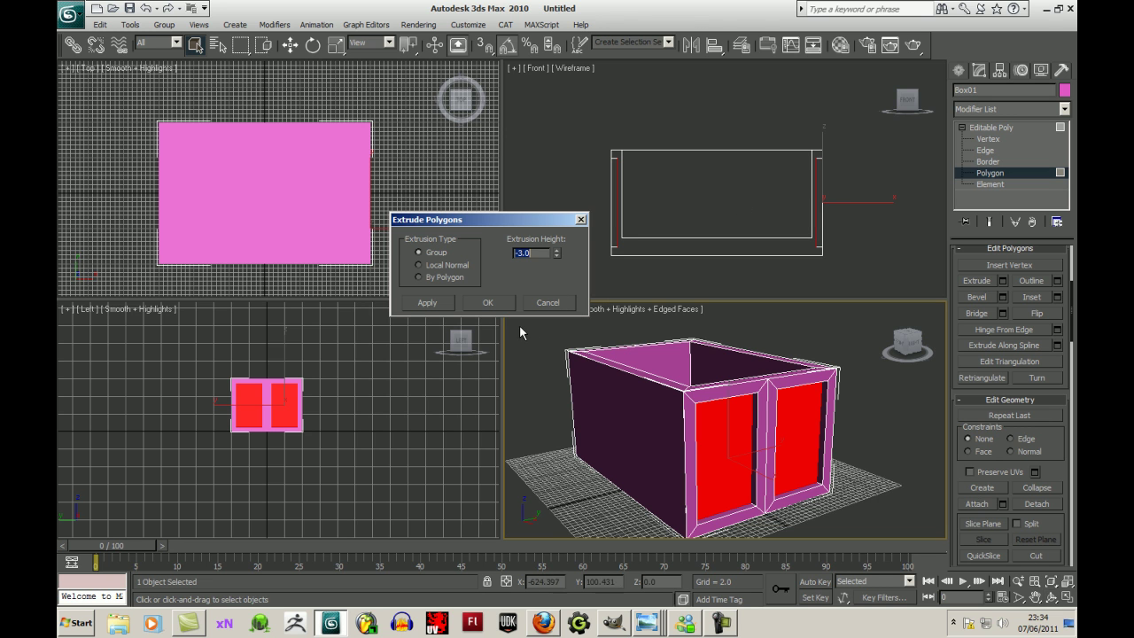
{"action": "left_click", "coordinate": [487, 304]}
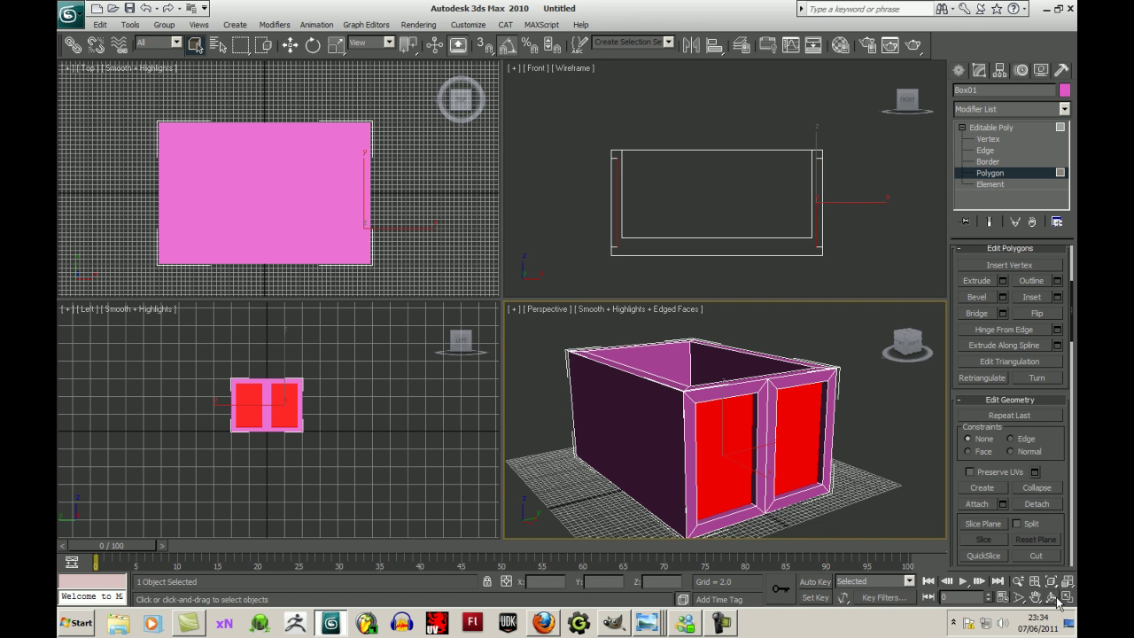
- Deselect the end panels and select the chest's two long outer polygons, front and back
{"action": "left_click", "coordinate": [1051, 596]}
{"action": "left_click_drag", "start_coordinate": [730, 441], "coordinate": [812, 449]}
{"action": "left_click", "coordinate": [292, 47]}
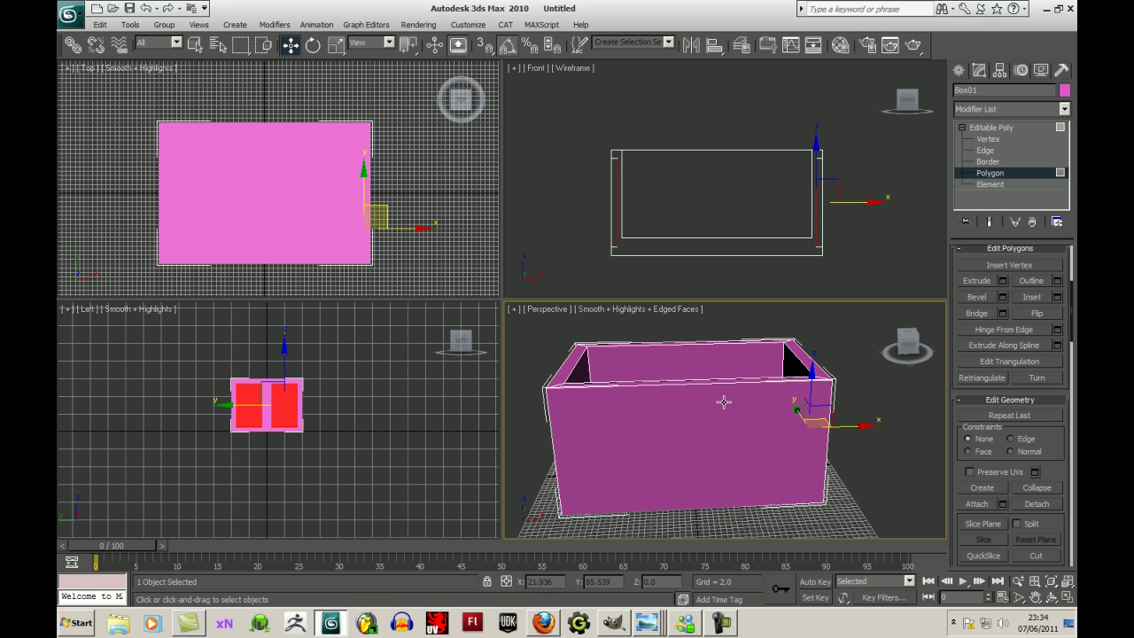
{"action": "key", "text": "q"}
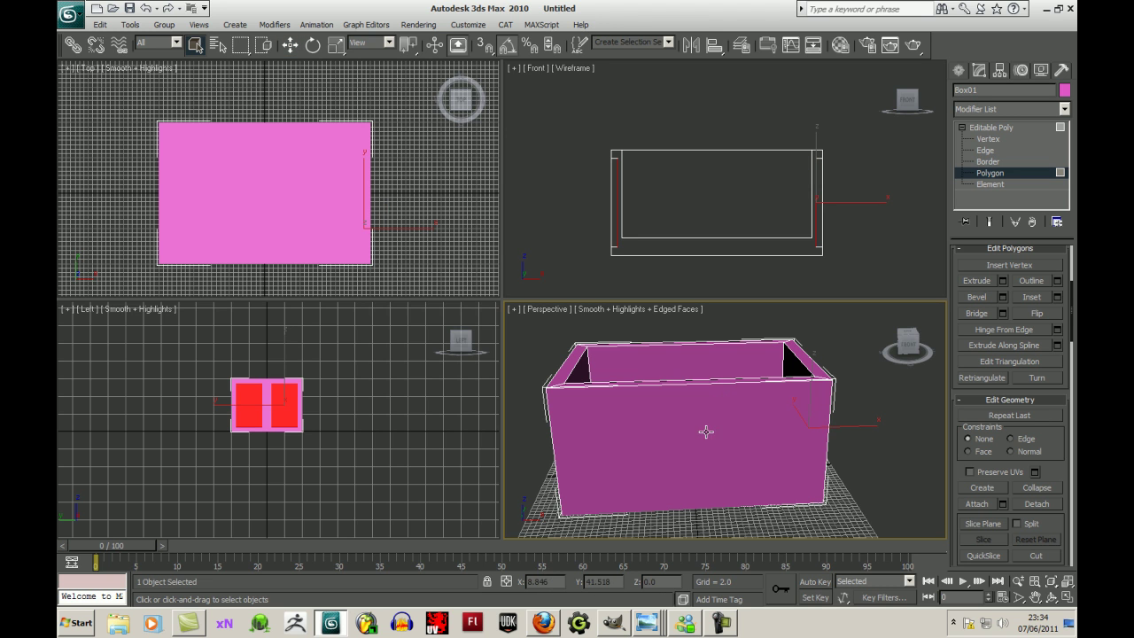
{"action": "left_click", "coordinate": [874, 396]}
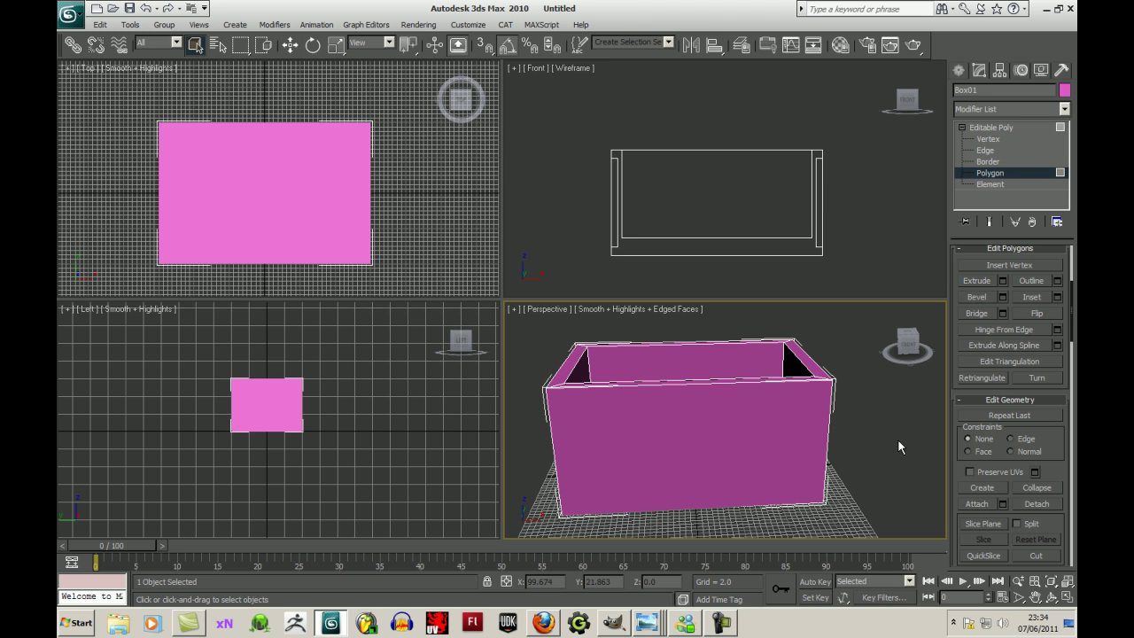
{"action": "left_click", "coordinate": [702, 437]}
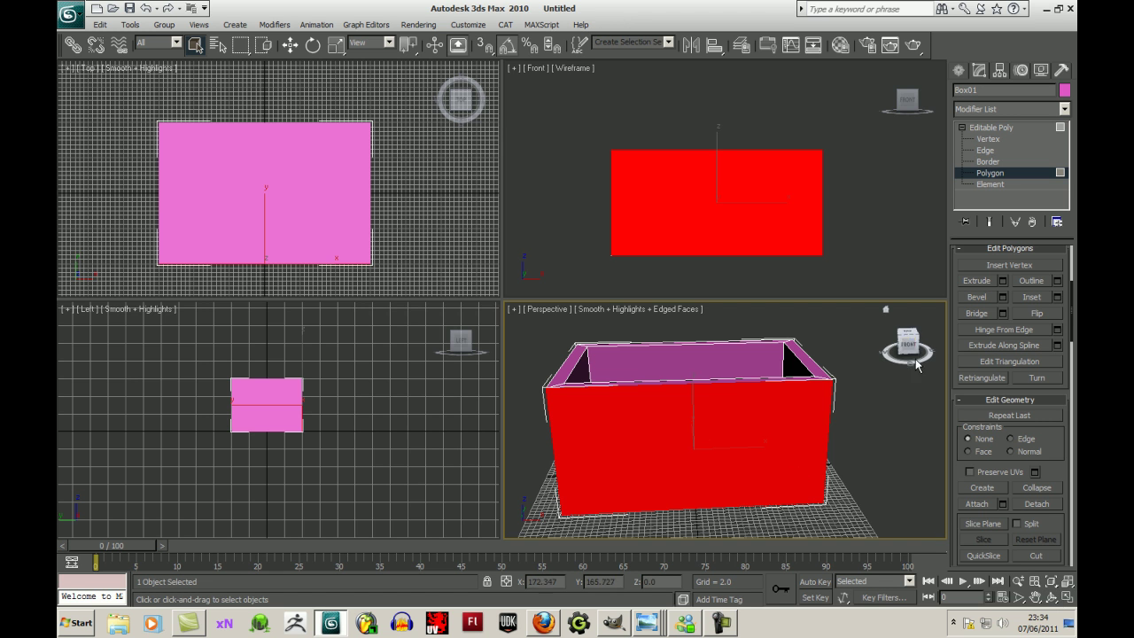
{"action": "left_click_drag", "start_coordinate": [910, 347], "coordinate": [846, 344]}
{"action": "left_click", "coordinate": [660, 416]}
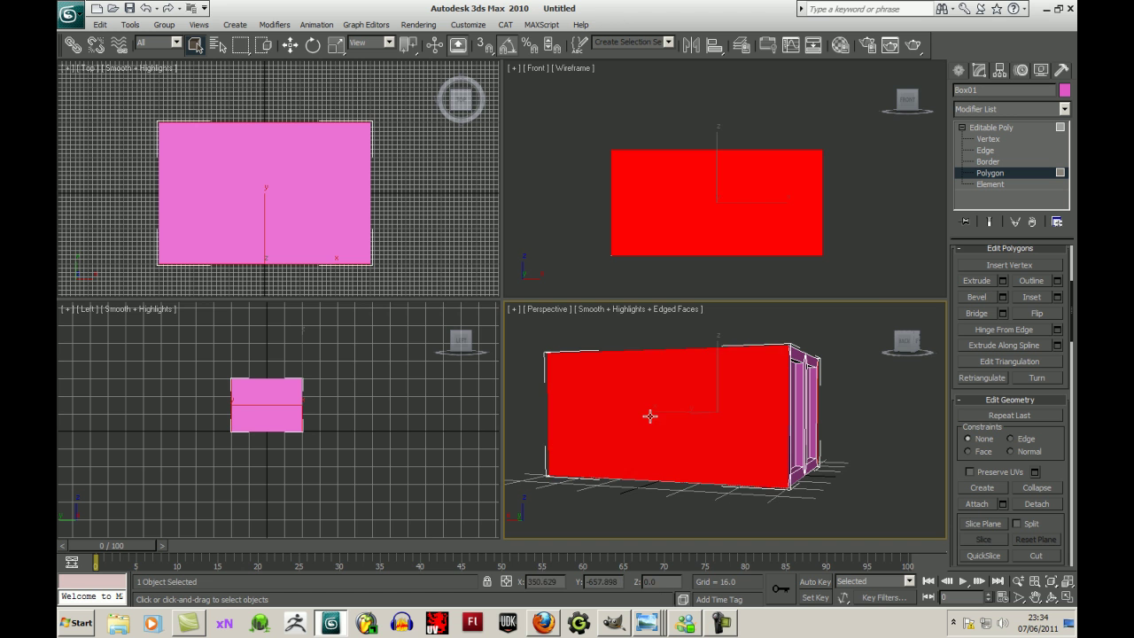
{"action": "left_click", "coordinate": [907, 346]}
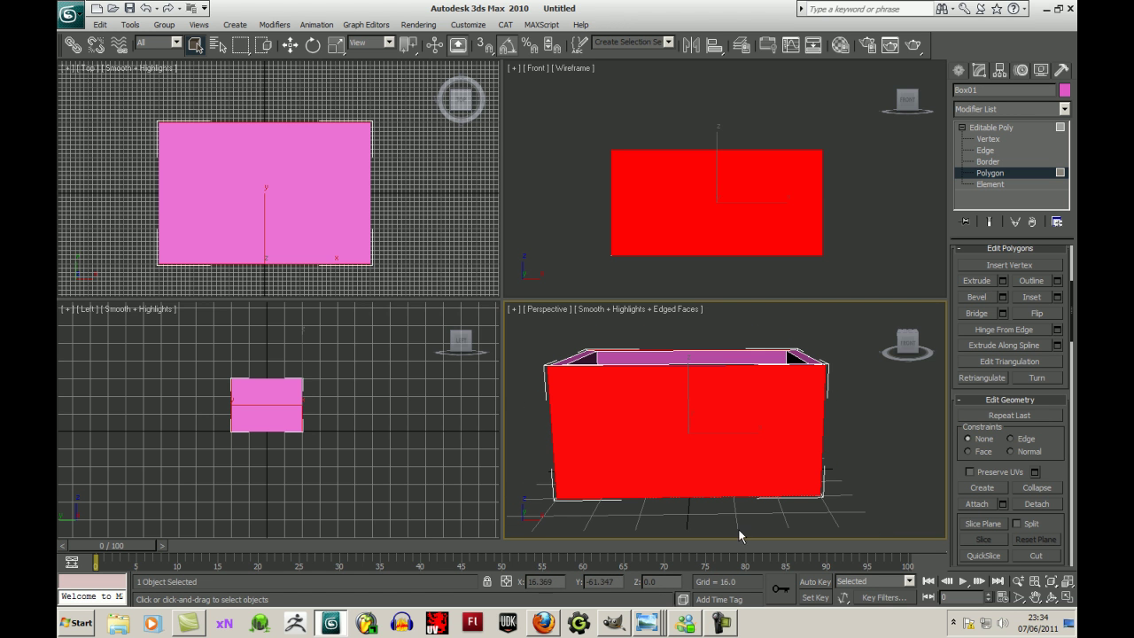
- Switch to GIMP to examine the front panels in the chest concept sketch, closing the stray GameMaker window and minimizing the sketch
{"action": "left_click", "coordinate": [612, 622]}
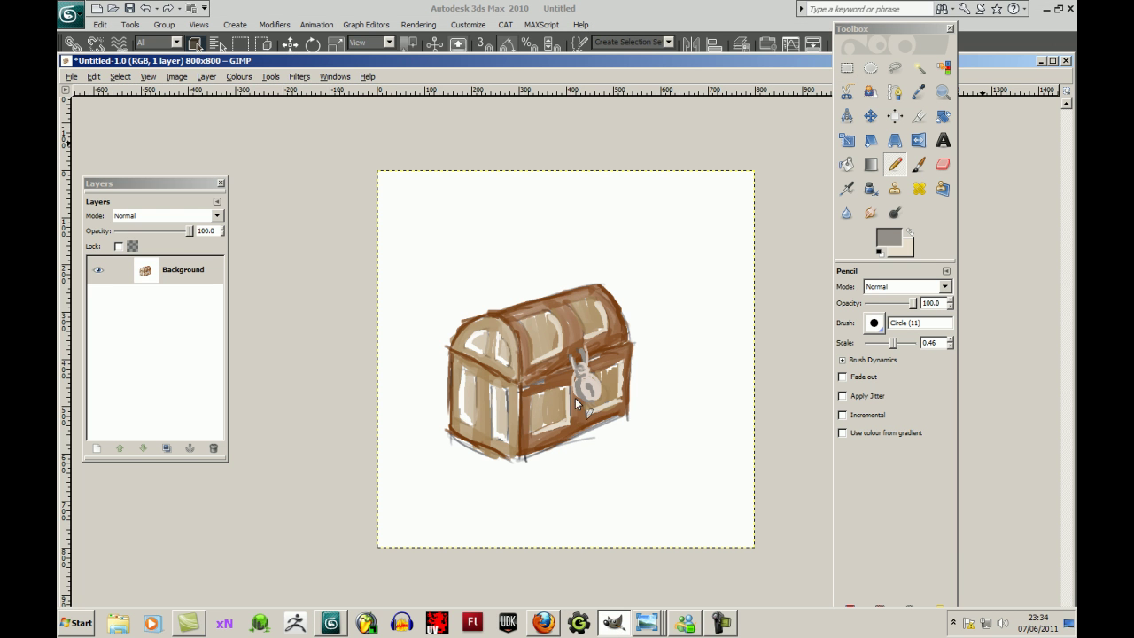
{"action": "left_click", "coordinate": [580, 626]}
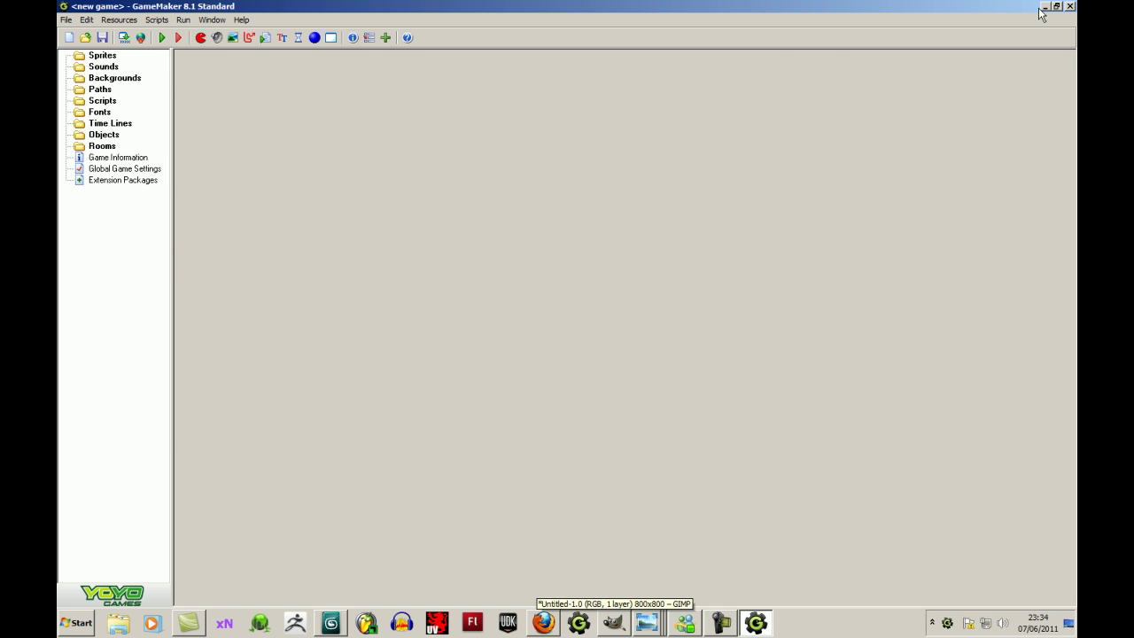
{"action": "left_click", "coordinate": [1044, 7]}
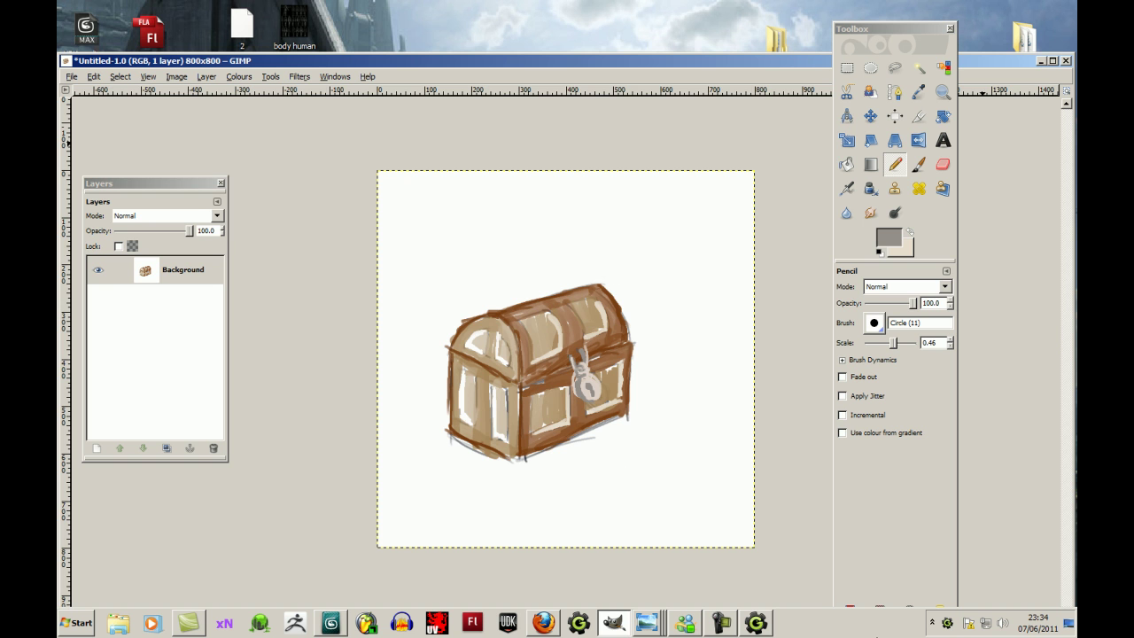
{"action": "left_click", "coordinate": [756, 622]}
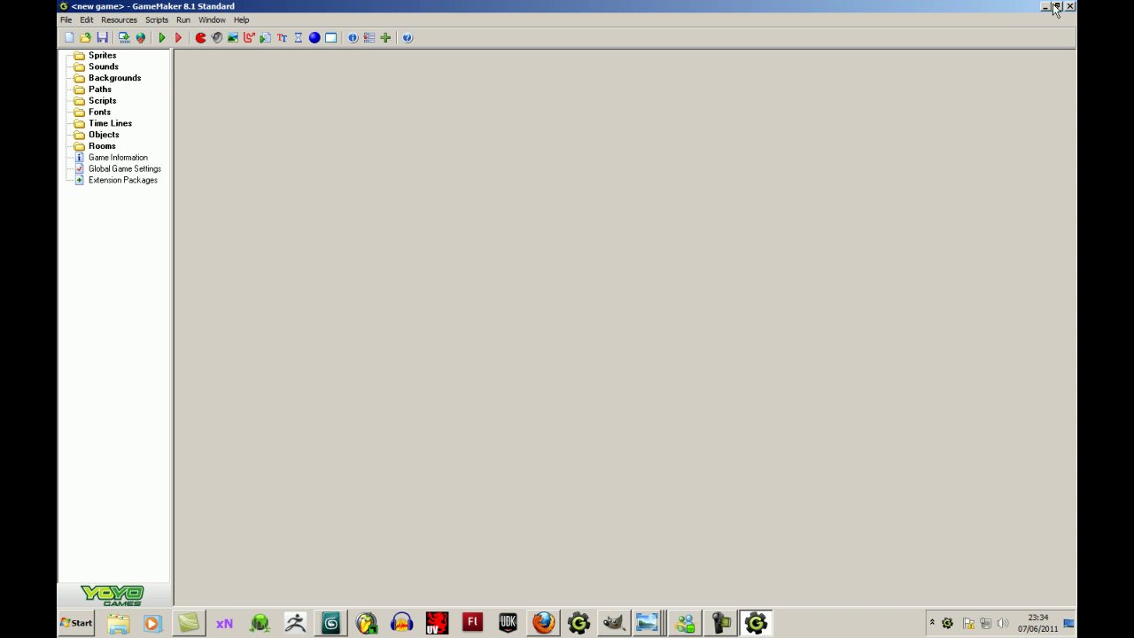
{"action": "left_click", "coordinate": [1069, 6]}
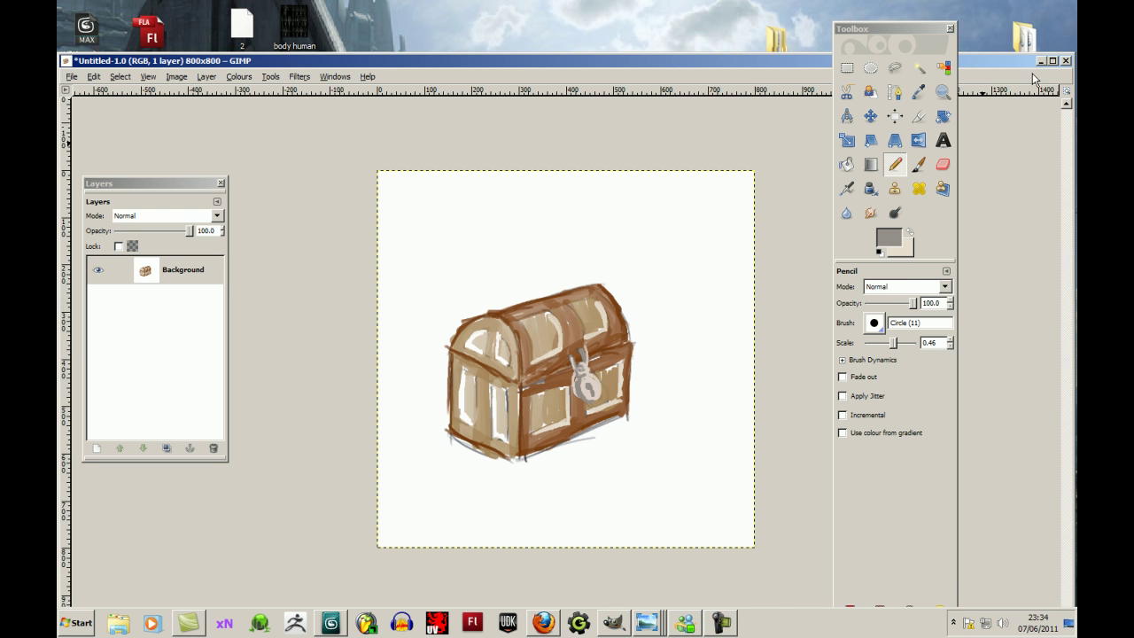
{"action": "left_click", "coordinate": [1046, 65]}
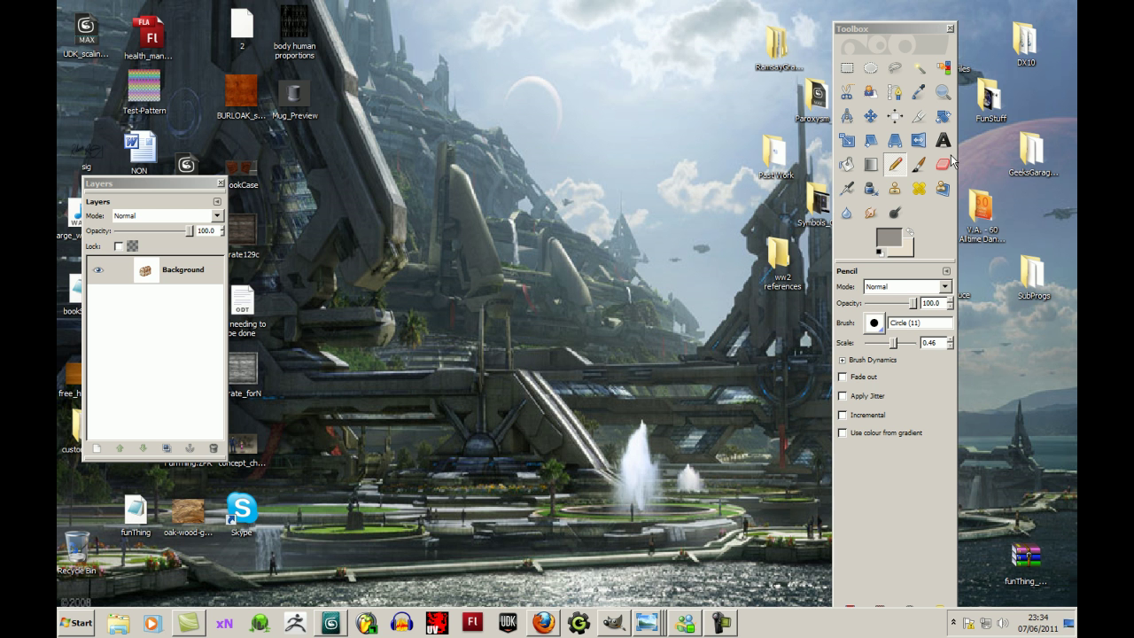
- Return to 3ds Max and slice the selected front and back polygons vertically through the middle, with the slice plane rotated -90 degrees about Y
{"action": "left_click", "coordinate": [330, 622]}
{"action": "middle_click_drag", "start_coordinate": [852, 462], "coordinate": [902, 458]}
{"action": "left_click", "coordinate": [984, 525]}
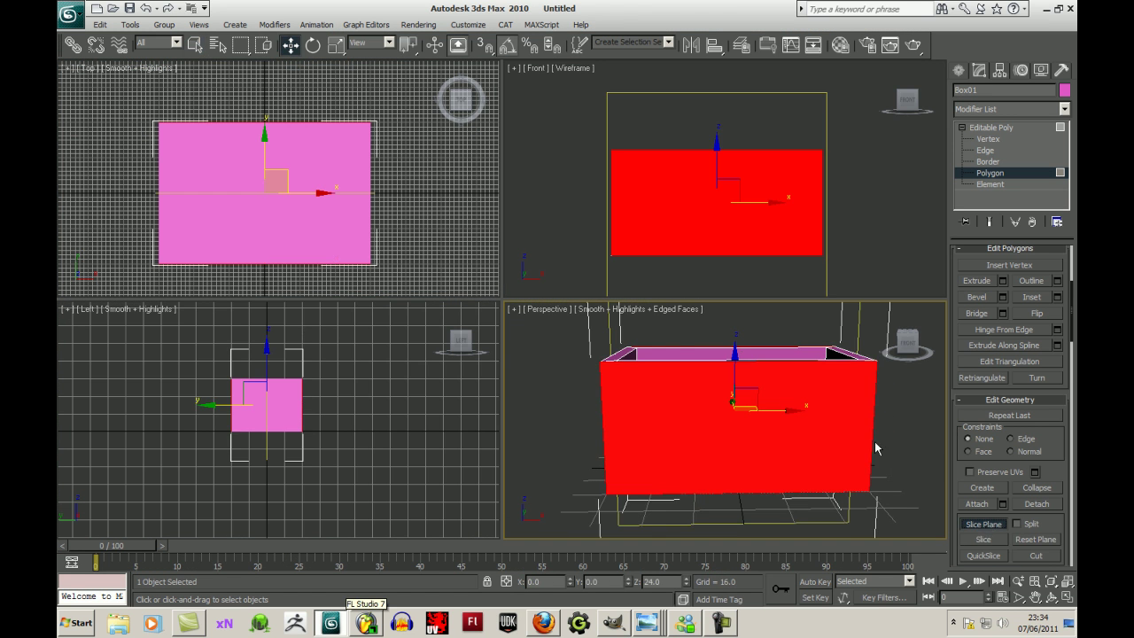
{"action": "left_click", "coordinate": [313, 45]}
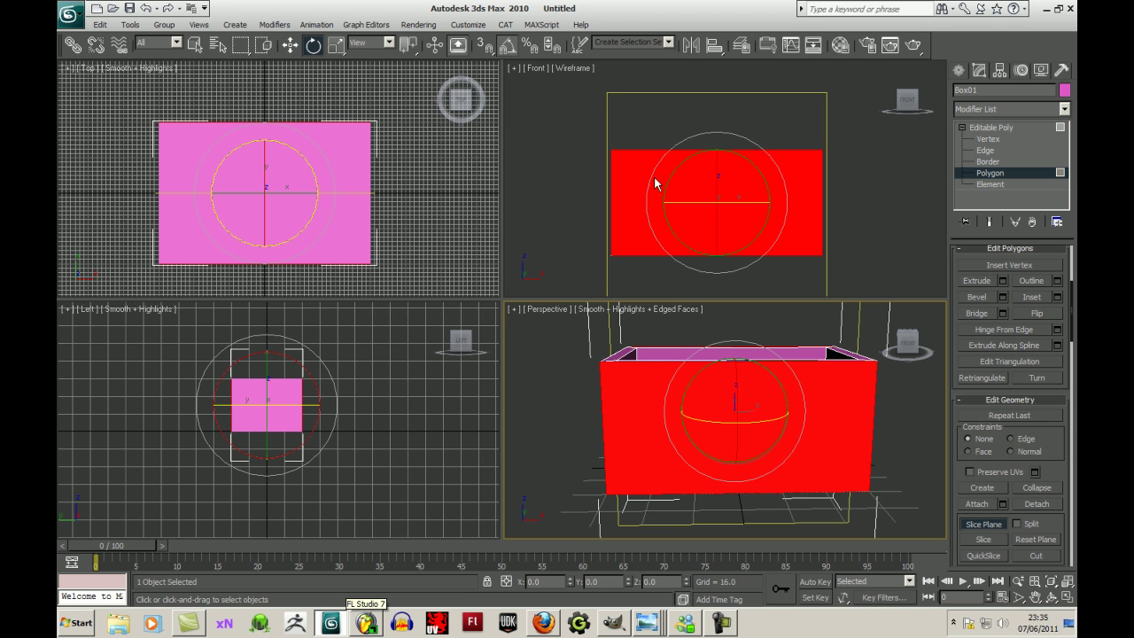
{"action": "left_click", "coordinate": [728, 200]}
{"action": "left_click_drag", "start_coordinate": [732, 202], "coordinate": [670, 207]}
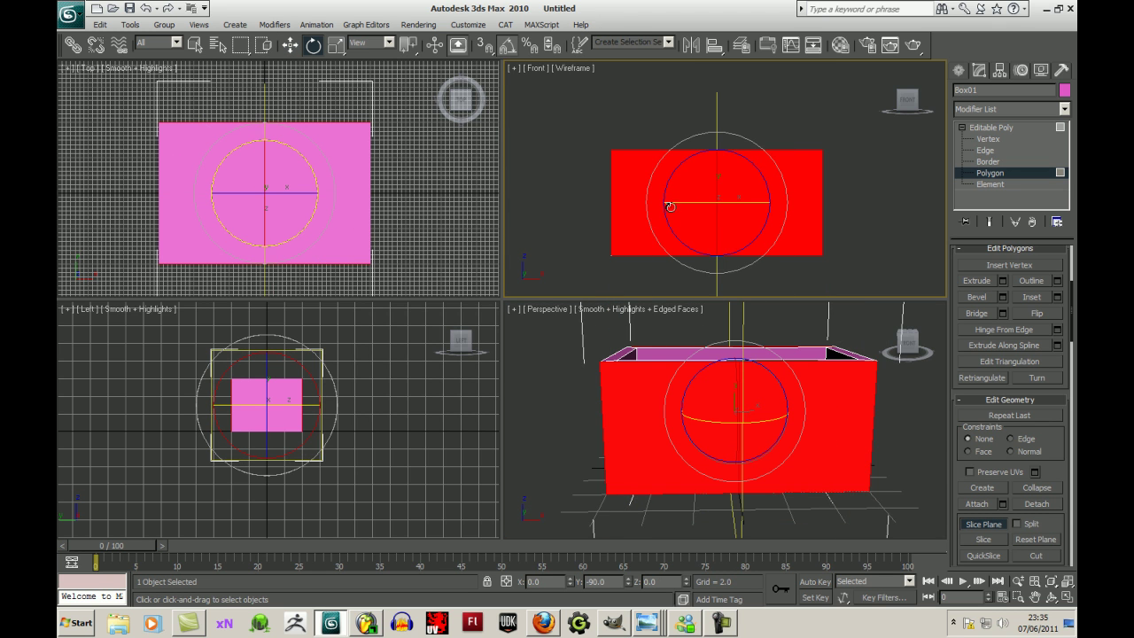
{"action": "left_click", "coordinate": [985, 540]}
{"action": "left_click", "coordinate": [990, 526]}
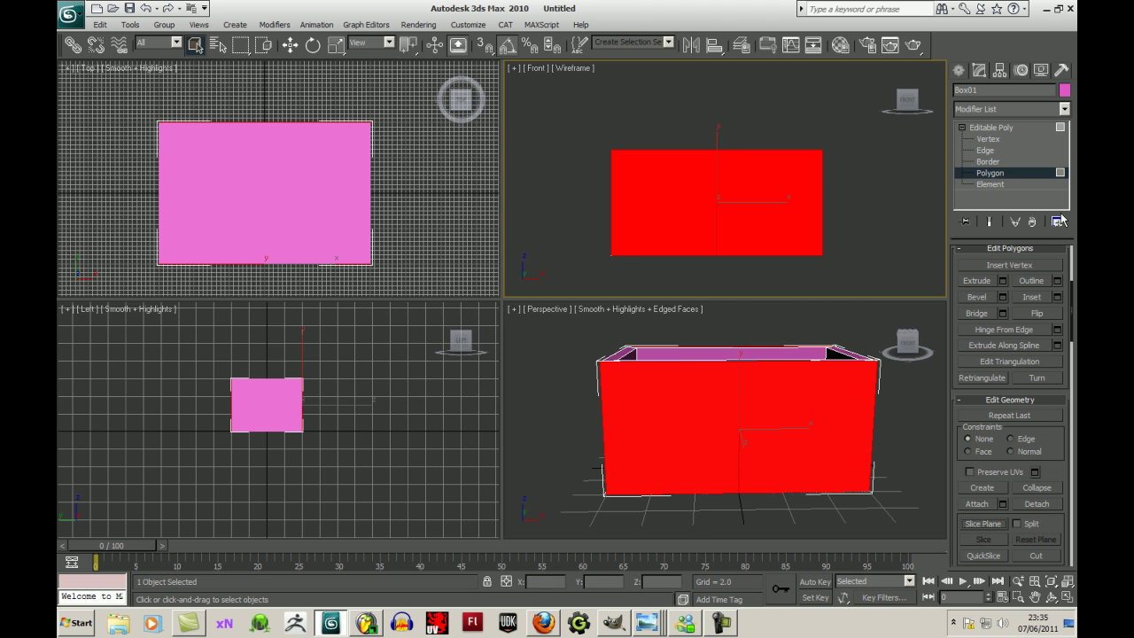
- Inset the selected front and back polygons By Polygon with an inset amount of 4.0
{"action": "left_click", "coordinate": [1057, 297]}
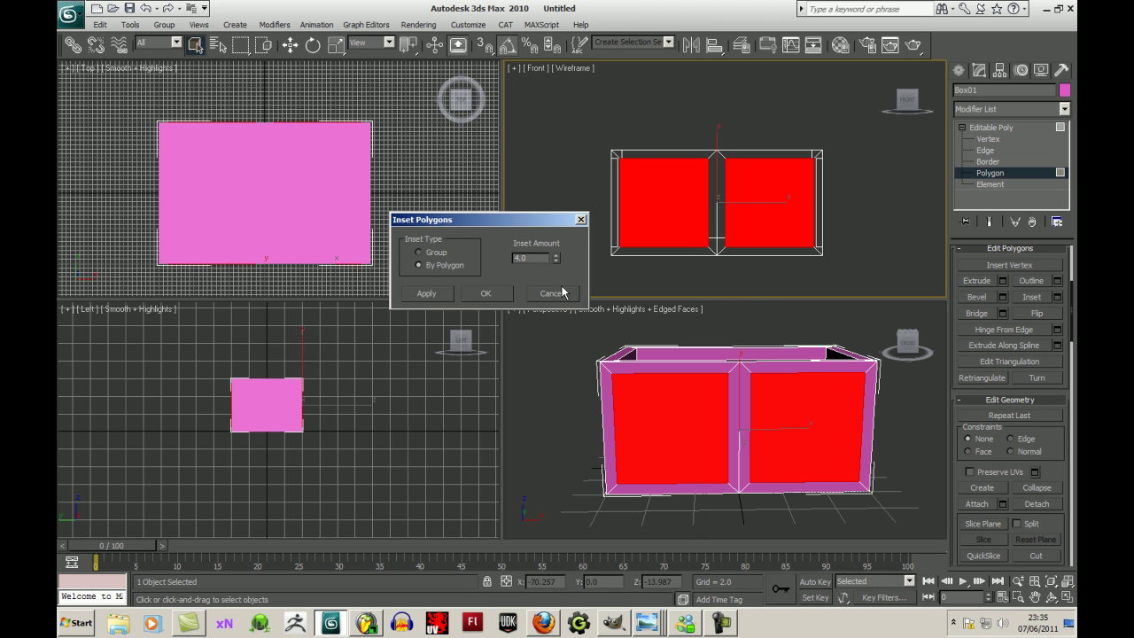
{"action": "left_click", "coordinate": [1050, 597]}
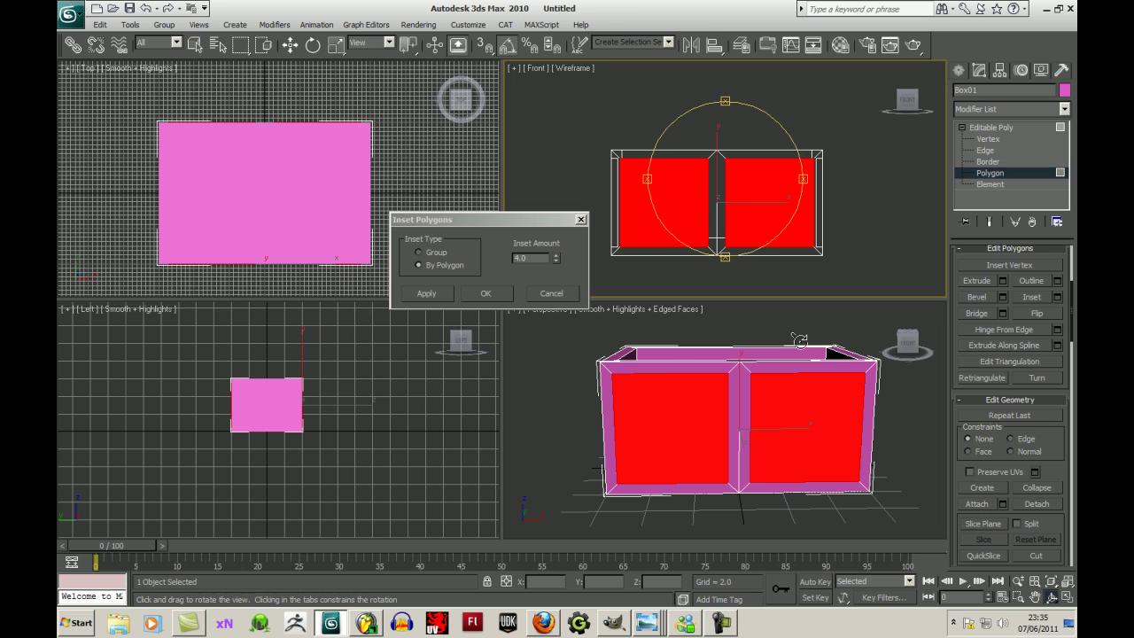
{"action": "left_click", "coordinate": [893, 347]}
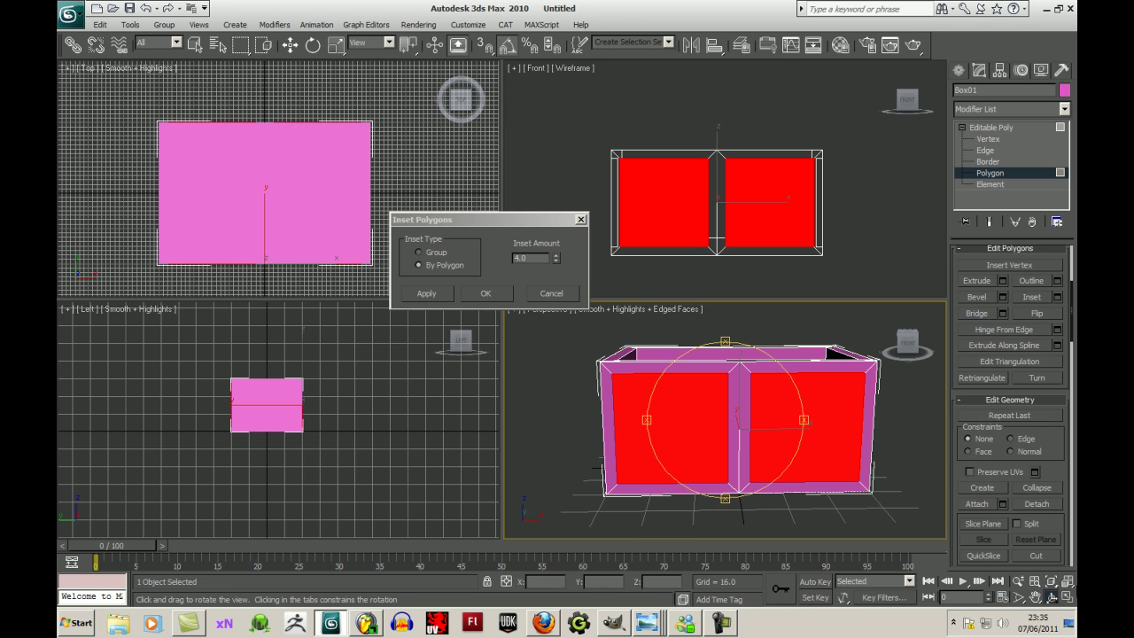
{"action": "right_click", "coordinate": [940, 469]}
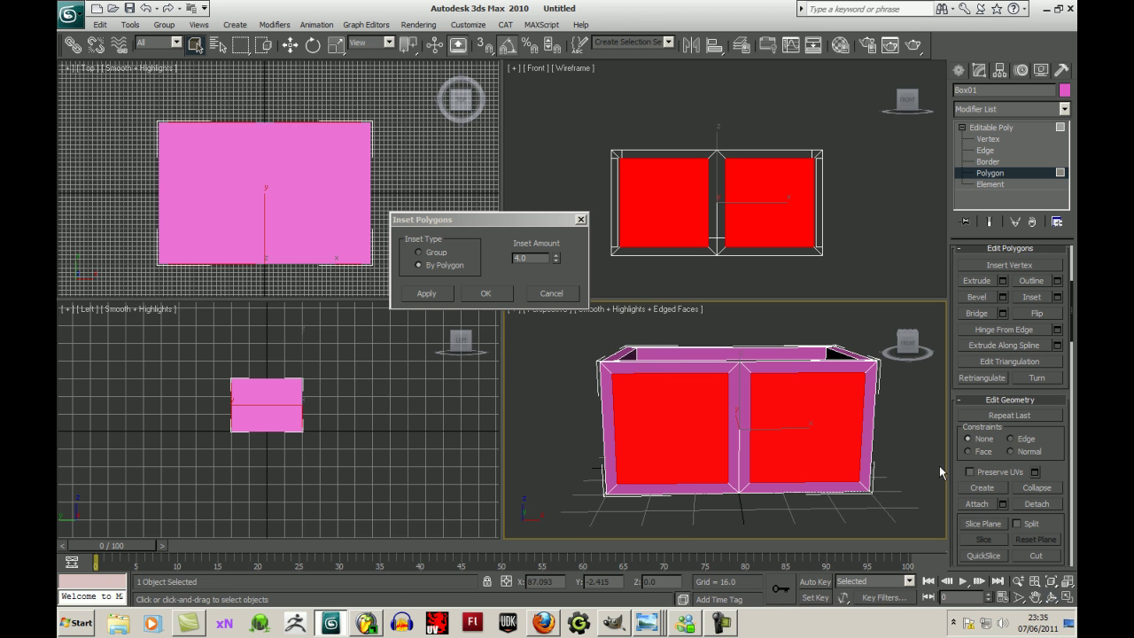
{"action": "left_click", "coordinate": [496, 294]}
- Extrude the inset front and back panels inward as a Group with a height of -3.0
{"action": "left_click", "coordinate": [904, 352]}
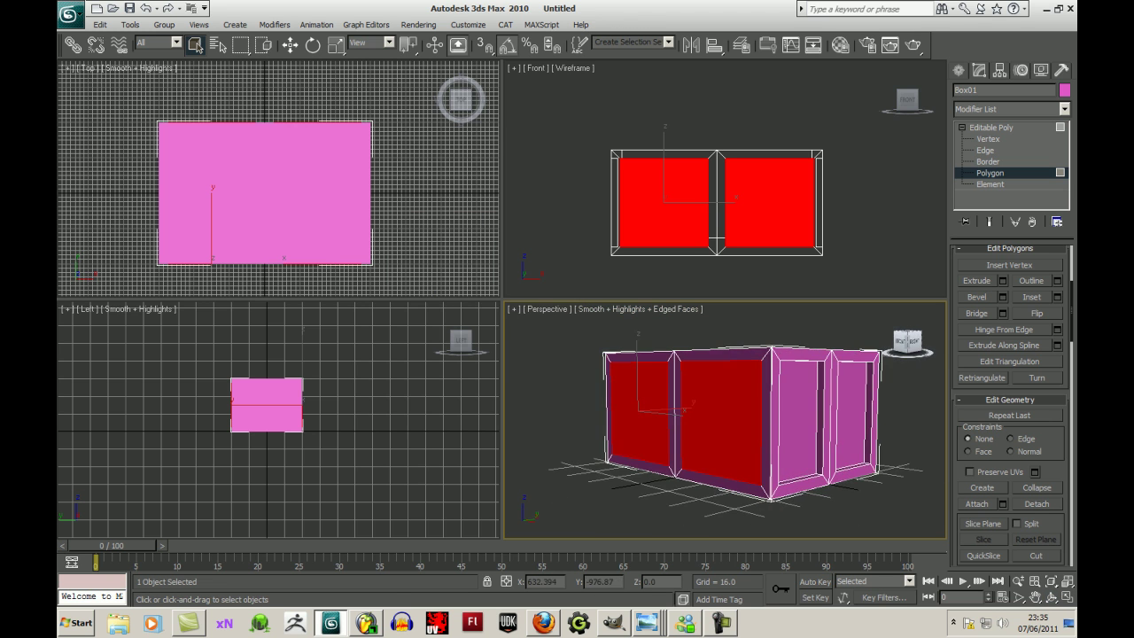
{"action": "left_click", "coordinate": [902, 334]}
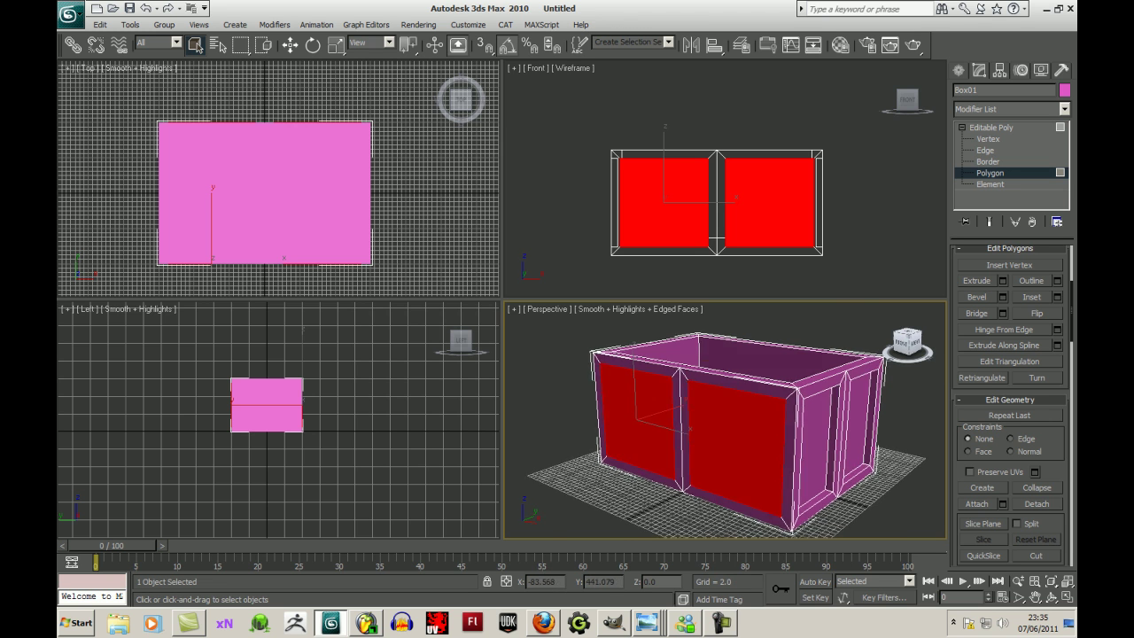
{"action": "left_click", "coordinate": [1002, 280]}
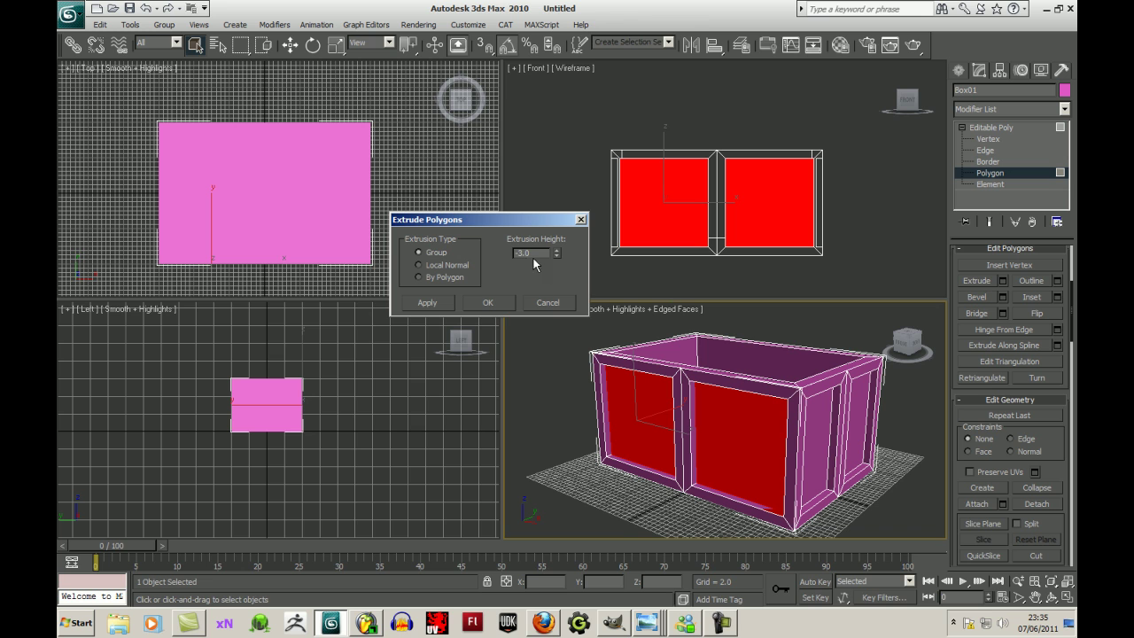
{"action": "left_click", "coordinate": [439, 263]}
{"action": "left_click", "coordinate": [441, 252]}
{"action": "left_click", "coordinate": [491, 302]}
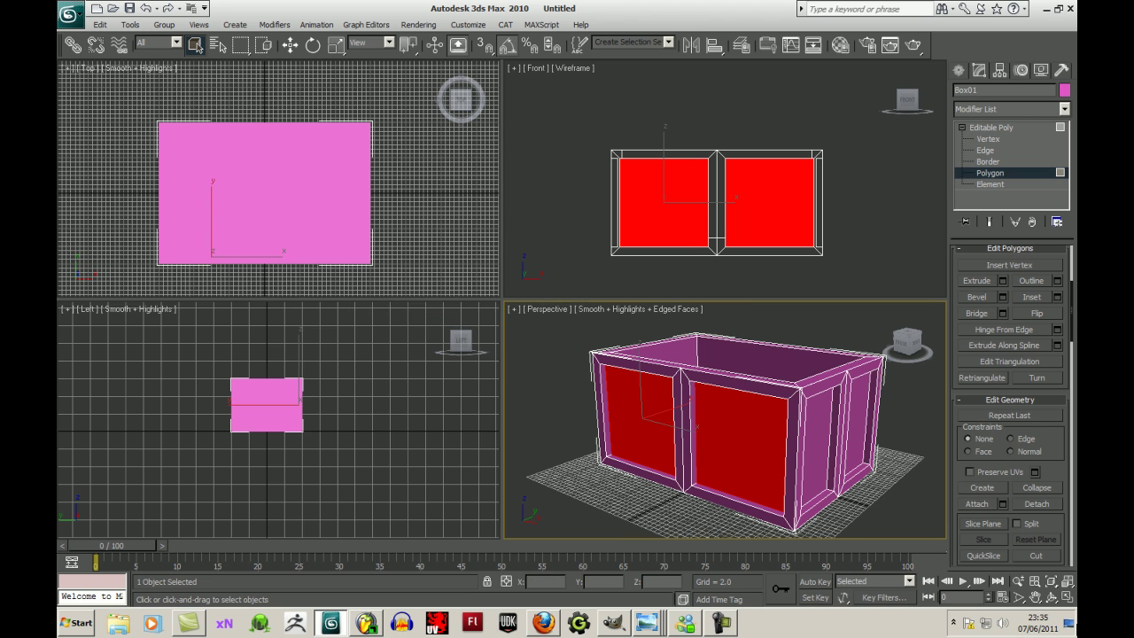
- Leave polygon editing and rename the box object as ChestBase
{"action": "left_click", "coordinate": [1051, 598]}
{"action": "left_click_drag", "start_coordinate": [721, 430], "coordinate": [713, 492]}
{"action": "left_click", "coordinate": [722, 623]}
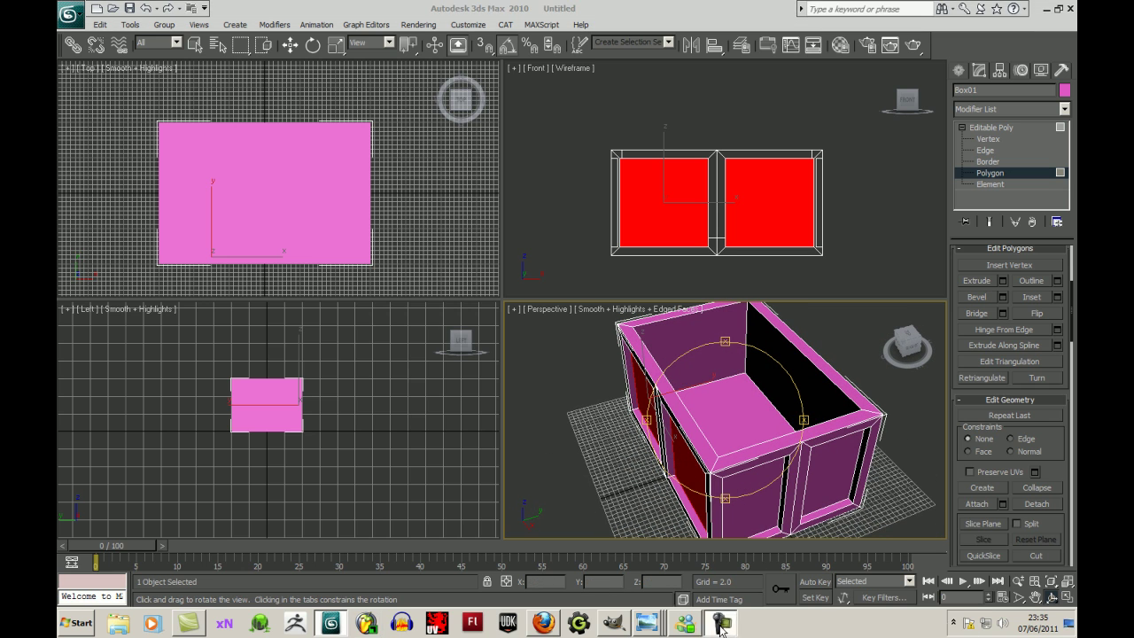
{"action": "left_click", "coordinate": [721, 627]}
{"action": "left_click_drag", "start_coordinate": [779, 401], "coordinate": [855, 381]}
{"action": "left_click", "coordinate": [992, 128]}
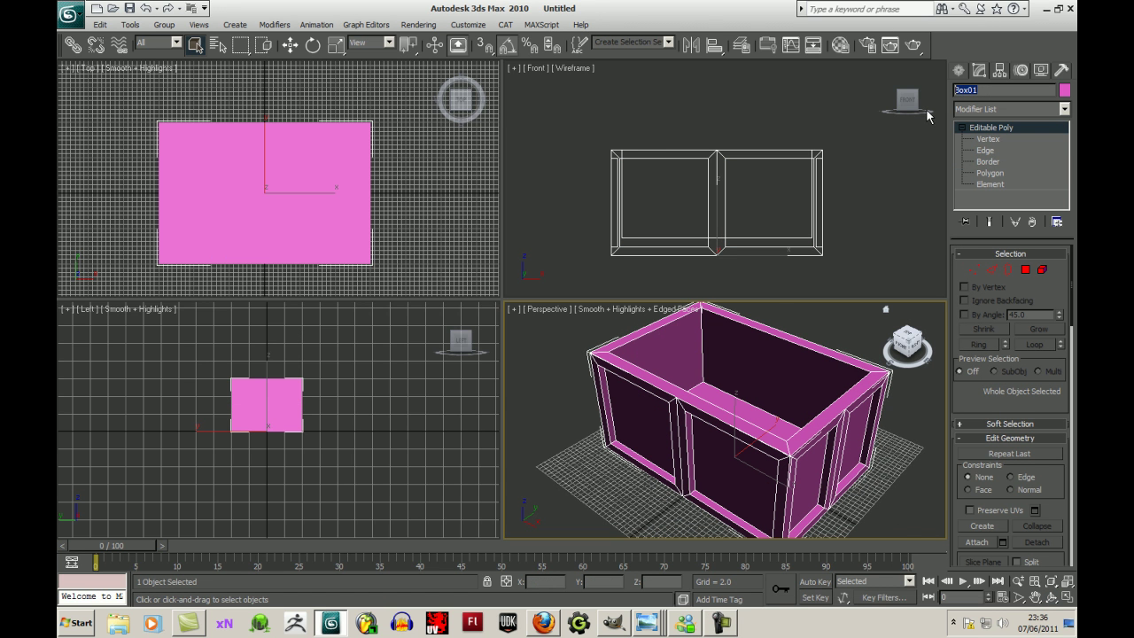
{"action": "type", "text": "ChestBase"}
- Begin saving the scene under a new name and create a folder named SmallChest on the Desktop
{"action": "left_click", "coordinate": [71, 14]}
{"action": "left_click", "coordinate": [131, 182]}
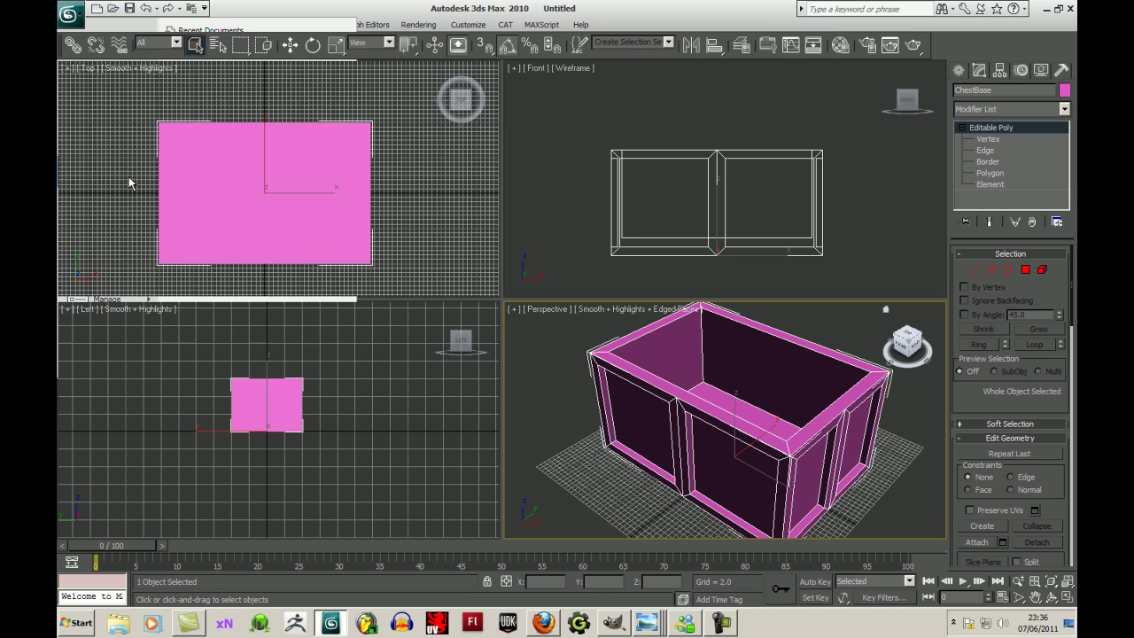
{"action": "left_click", "coordinate": [247, 52]}
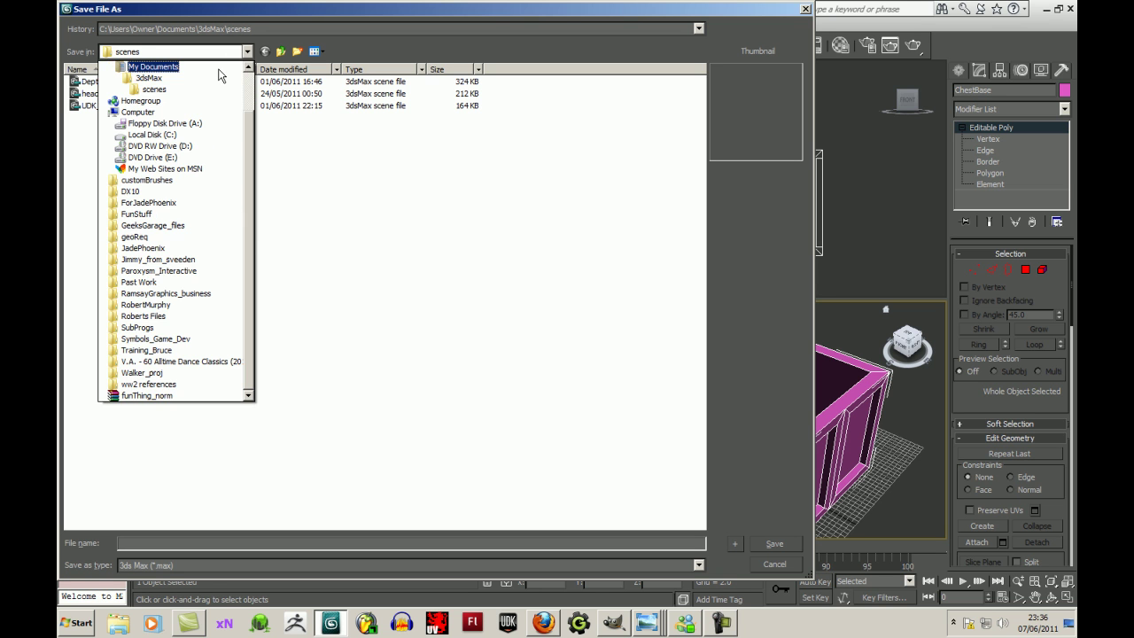
{"action": "scroll", "coordinate": [251, 115], "scroll_direction": "up", "scroll_amount": 2}
{"action": "left_click", "coordinate": [239, 65]}
{"action": "right_click", "coordinate": [467, 406]}
{"action": "mouse_move", "coordinate": [555, 529]}
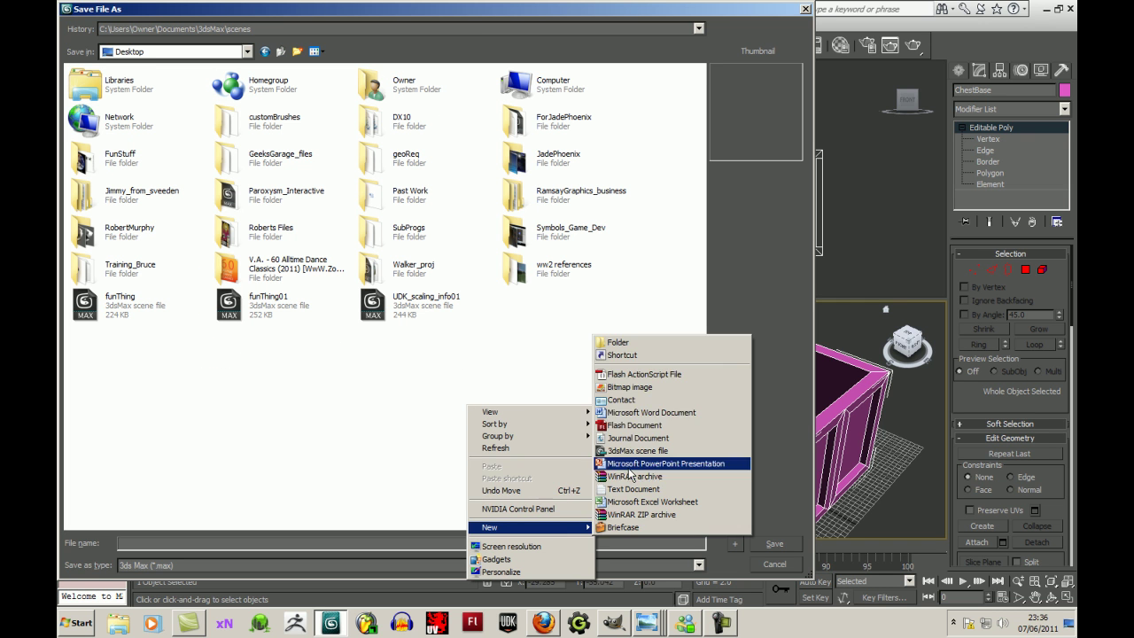
{"action": "left_click", "coordinate": [638, 348]}
{"action": "type", "text": "SmallChest"}
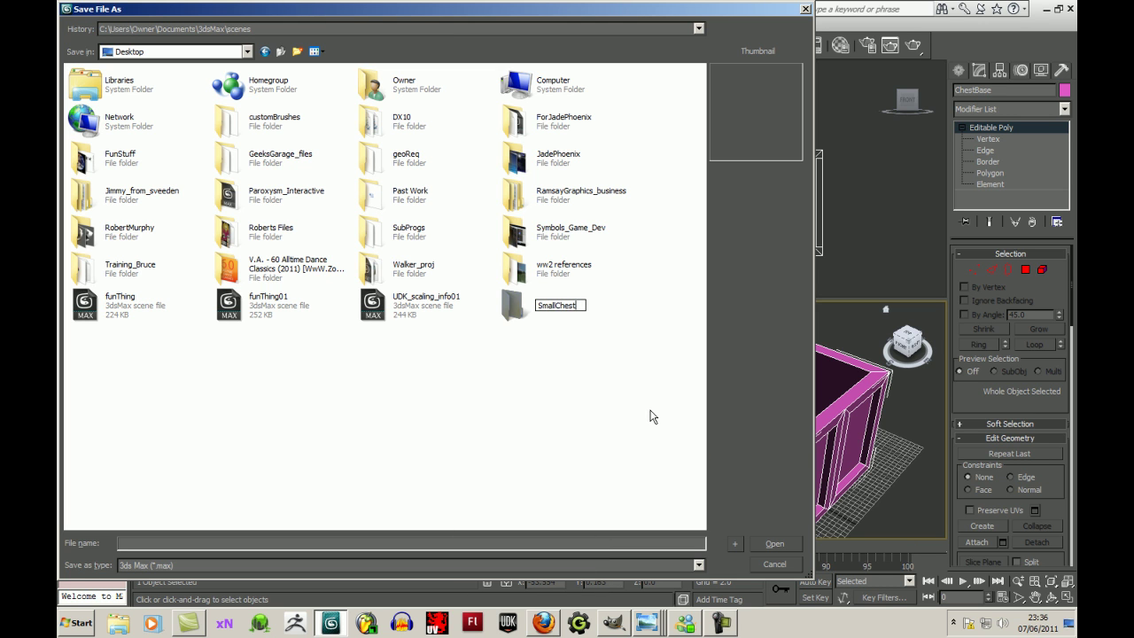
{"action": "key", "text": "Return"}
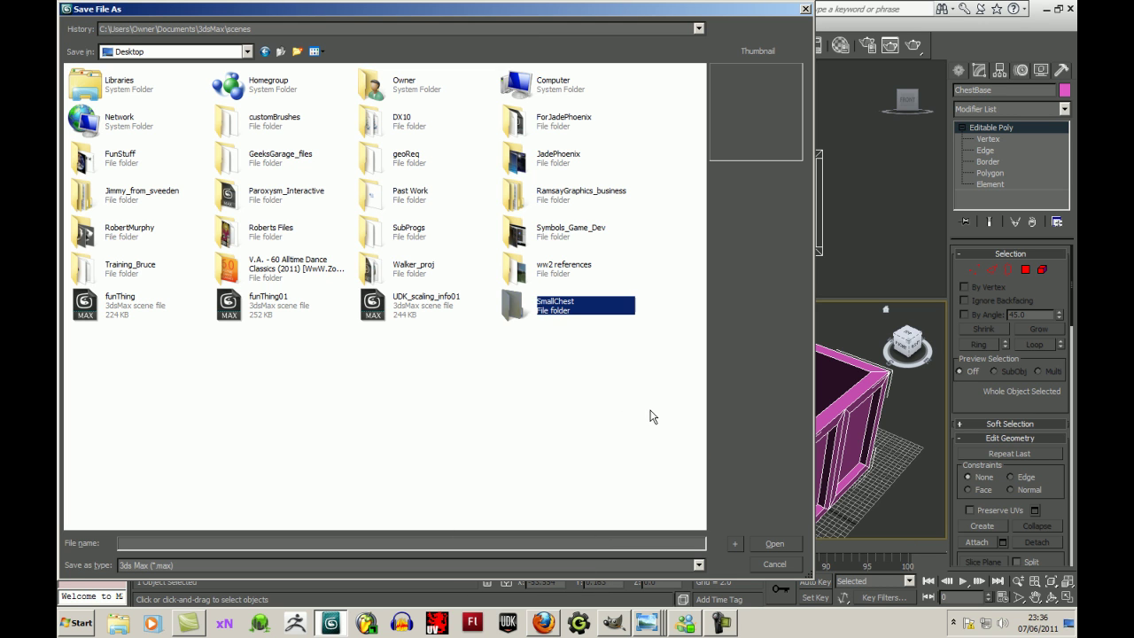
- Save the scene as Chest in the SmallChest folder
{"action": "double_click", "coordinate": [507, 306]}
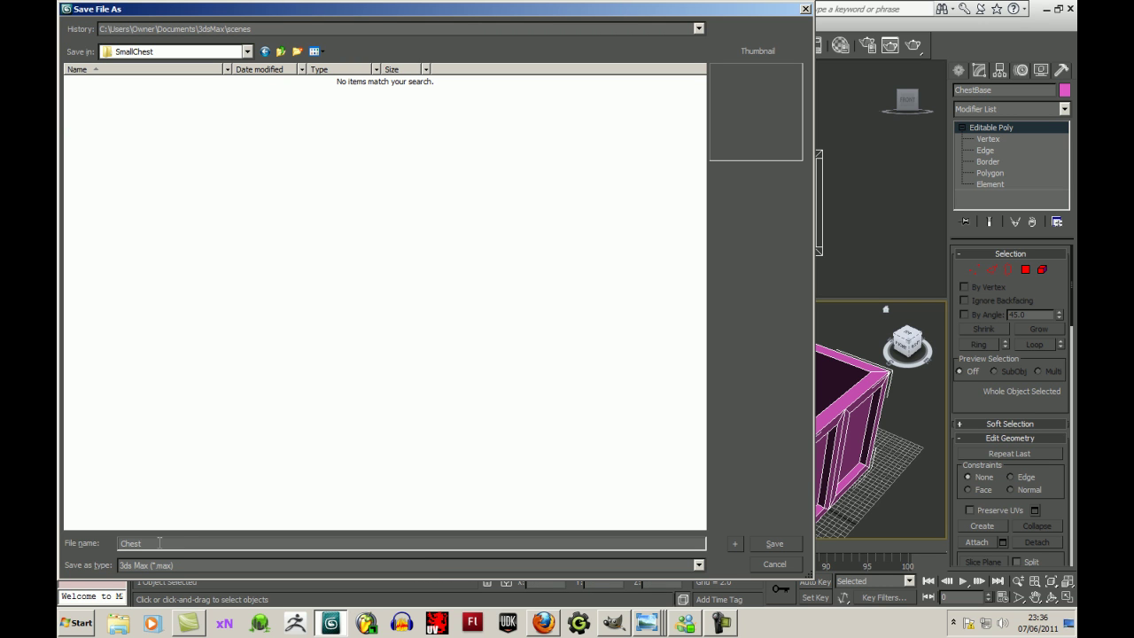
{"action": "left_click", "coordinate": [159, 543]}
{"action": "type", "text": "Chest"}
{"action": "key", "text": "Return"}
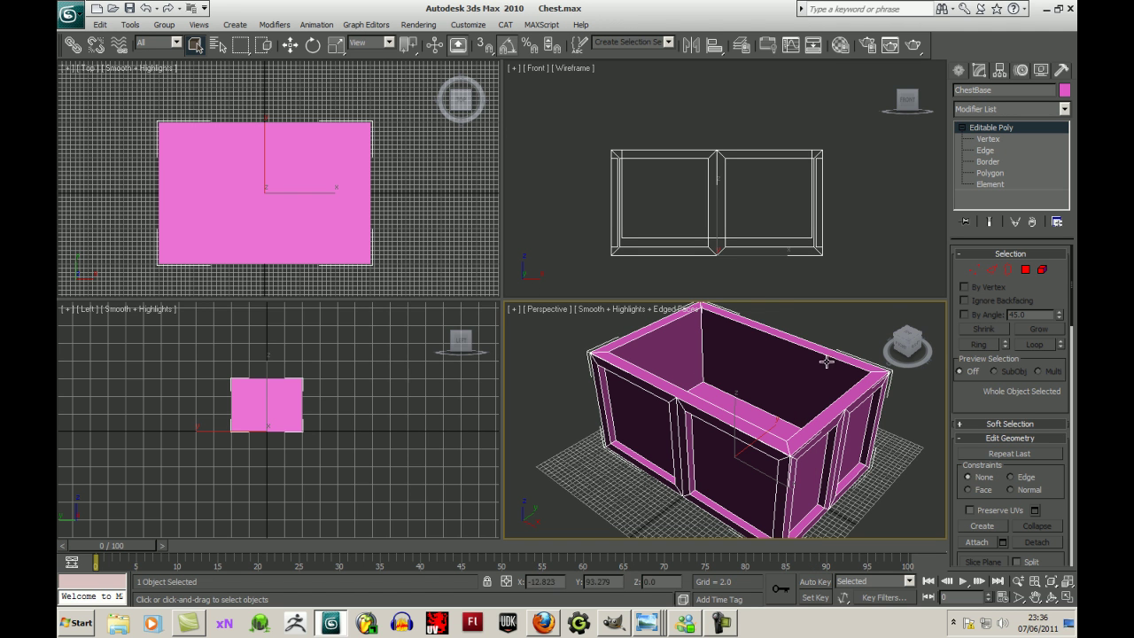
- With snapping enabled, create a cylinder in the Left view centred on the chest's top edge, with radius 32 and height -80
{"action": "middle_click_drag", "start_coordinate": [838, 327], "coordinate": [827, 324], "text": "alt"}
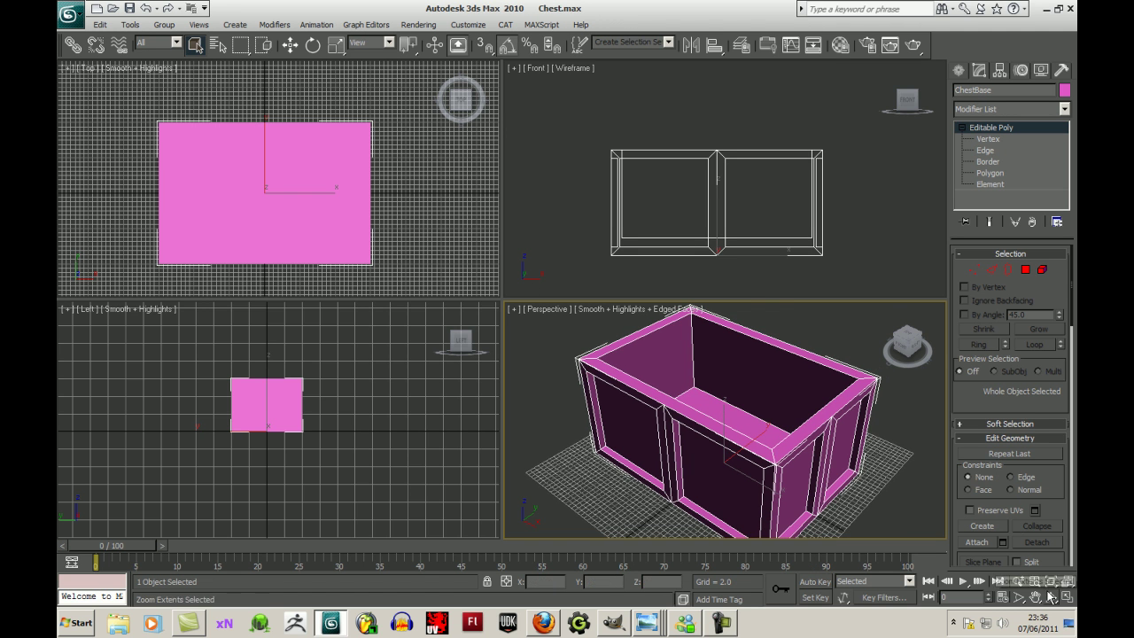
{"action": "left_click", "coordinate": [1051, 597]}
{"action": "left_click_drag", "start_coordinate": [797, 355], "coordinate": [693, 383]}
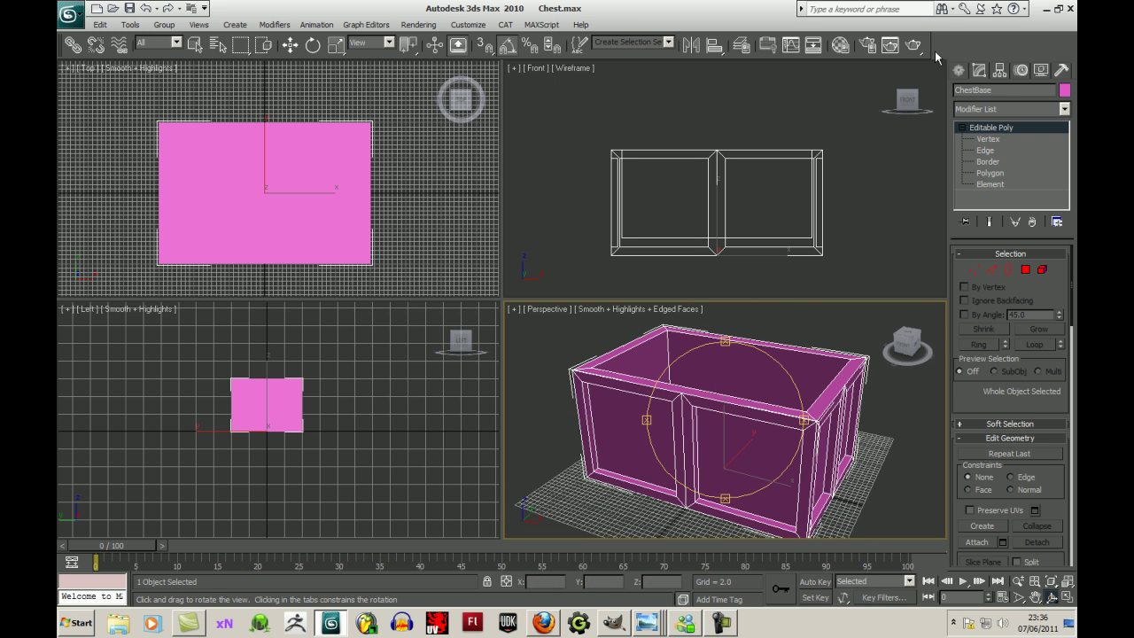
{"action": "left_click", "coordinate": [958, 70]}
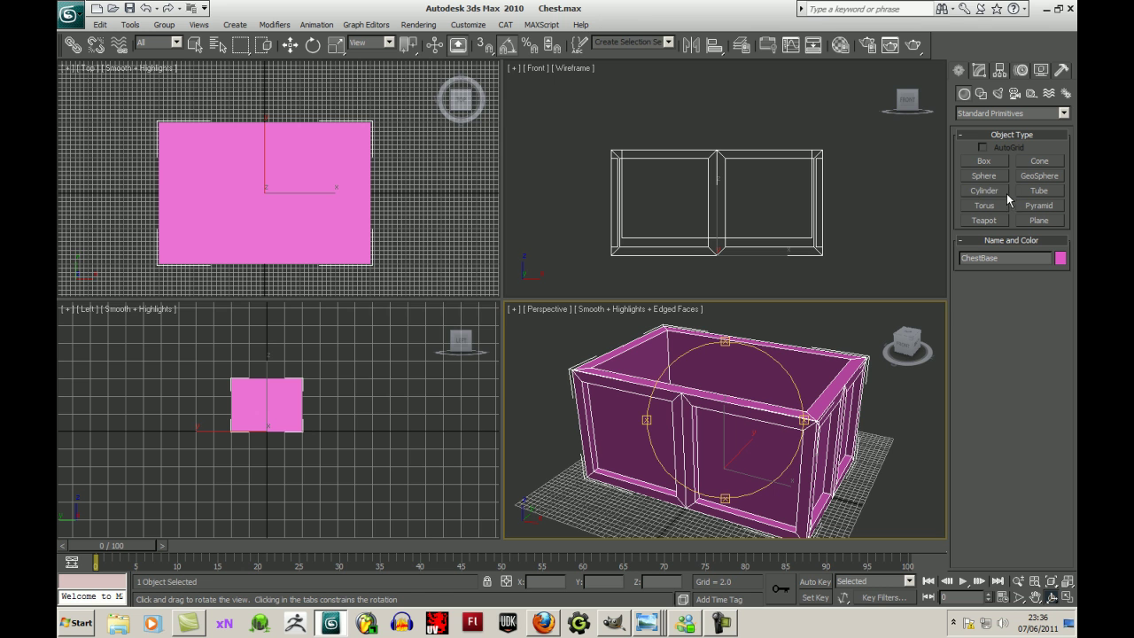
{"action": "left_click", "coordinate": [372, 233]}
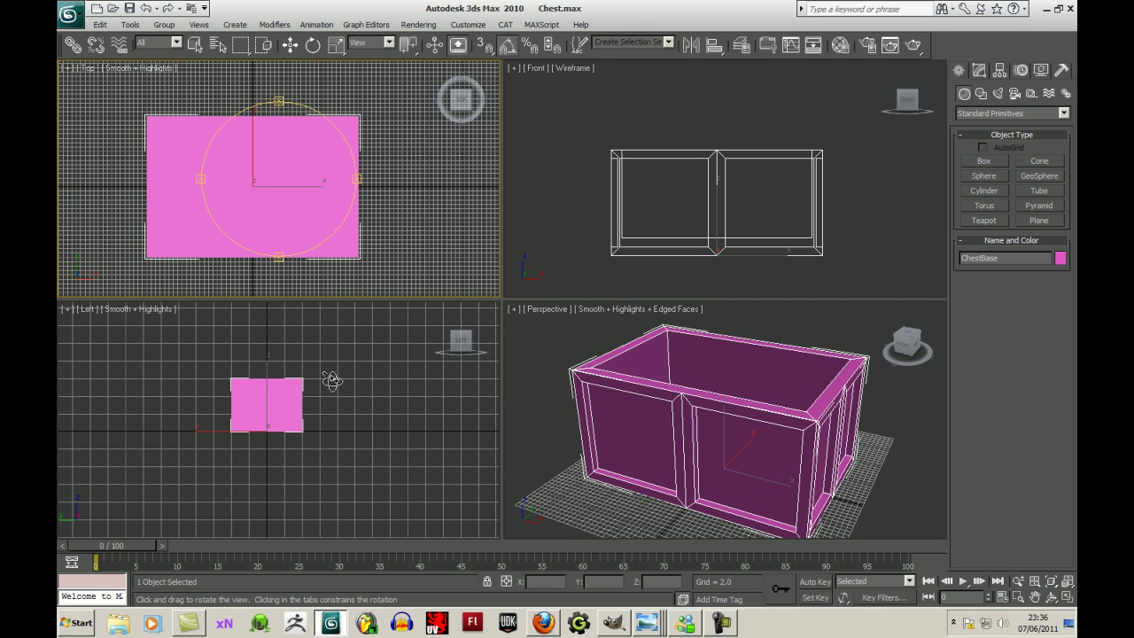
{"action": "middle_click_drag", "start_coordinate": [325, 380], "coordinate": [330, 420]}
{"action": "left_click", "coordinate": [992, 191]}
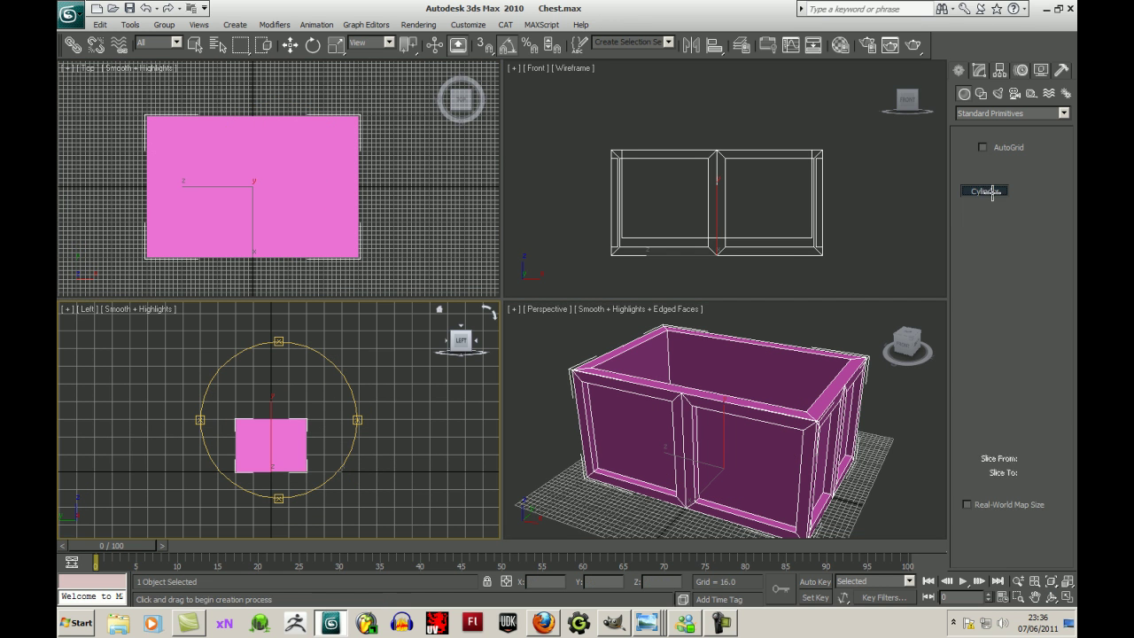
{"action": "left_click", "coordinate": [483, 48]}
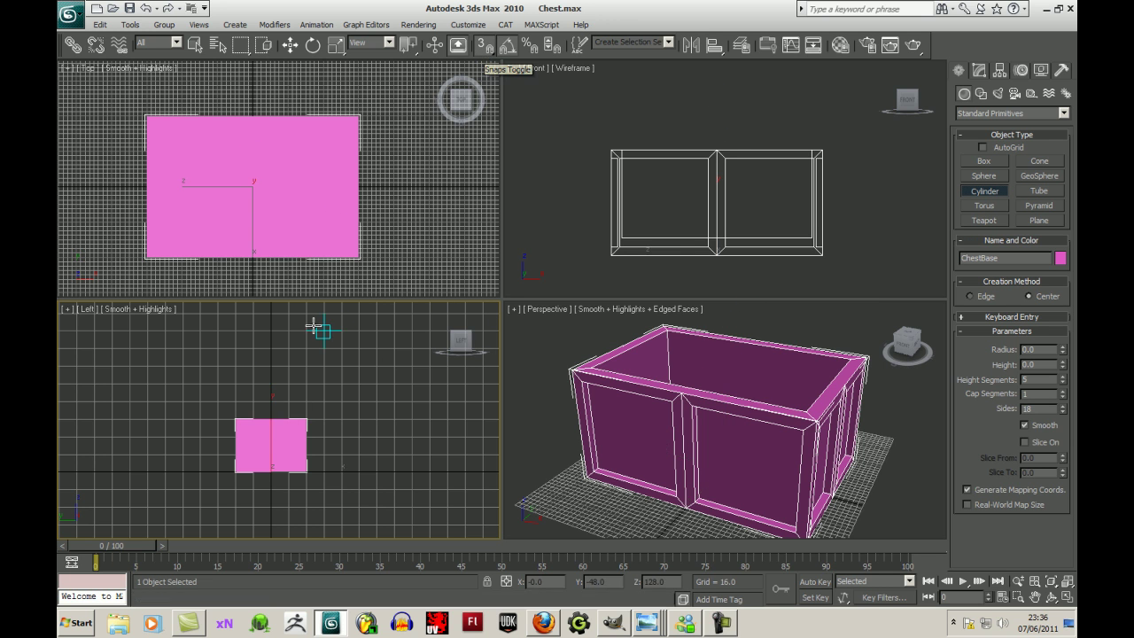
{"action": "middle_click_drag", "start_coordinate": [329, 381], "coordinate": [315, 390]}
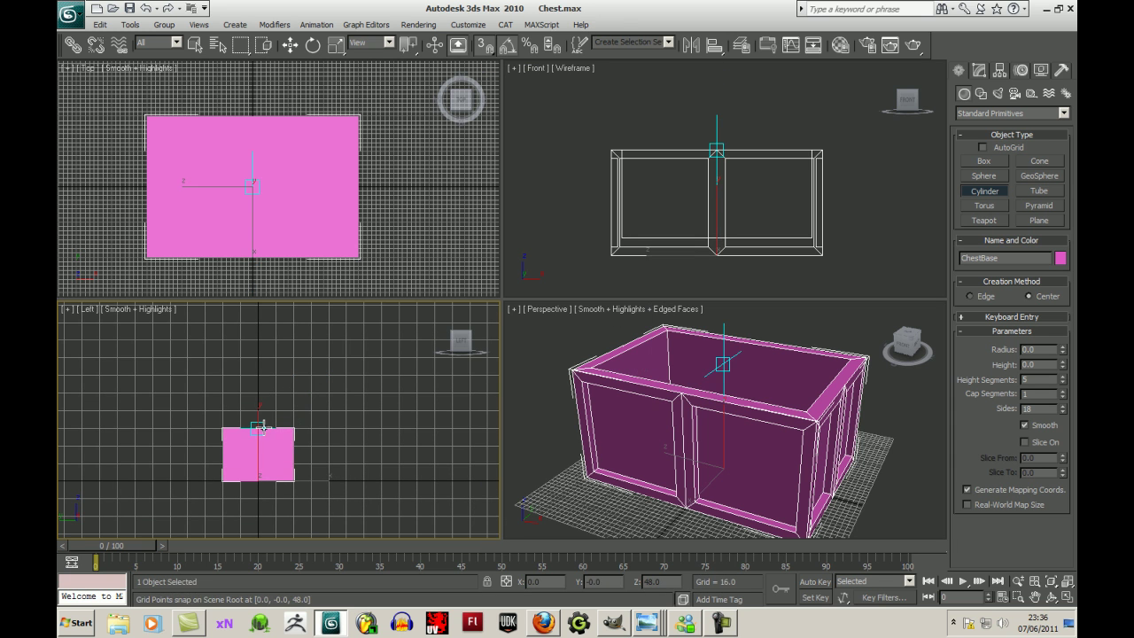
{"action": "mouse_move", "coordinate": [257, 429]}
{"action": "left_mouse_down"}
{"action": "mouse_move", "coordinate": [257, 411]}
{"action": "mouse_move", "coordinate": [292, 424]}
{"action": "left_mouse_up"}
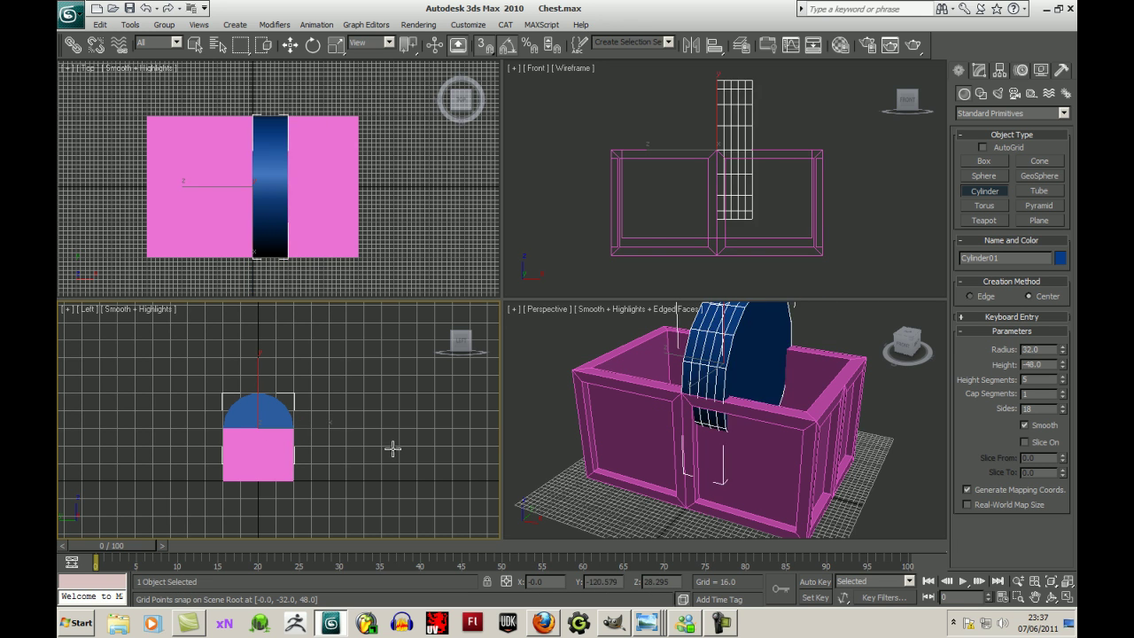
{"action": "left_click", "coordinate": [433, 519]}
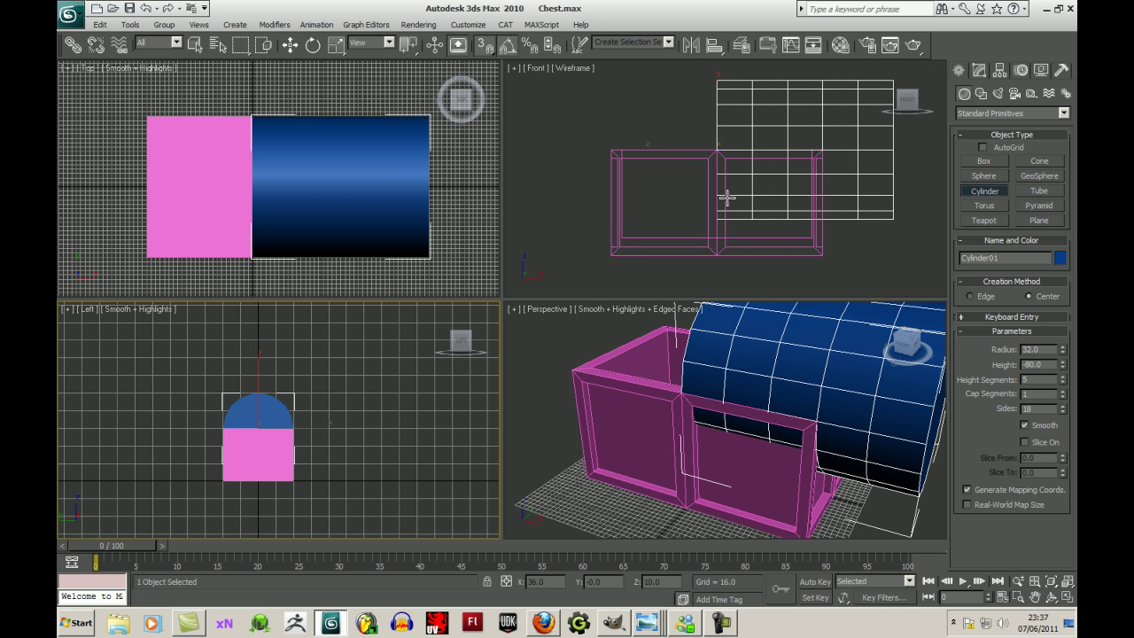
- Try 1 height segment on the cylinder, and settle on 2 height segments
{"action": "double_click", "coordinate": [1038, 379]}
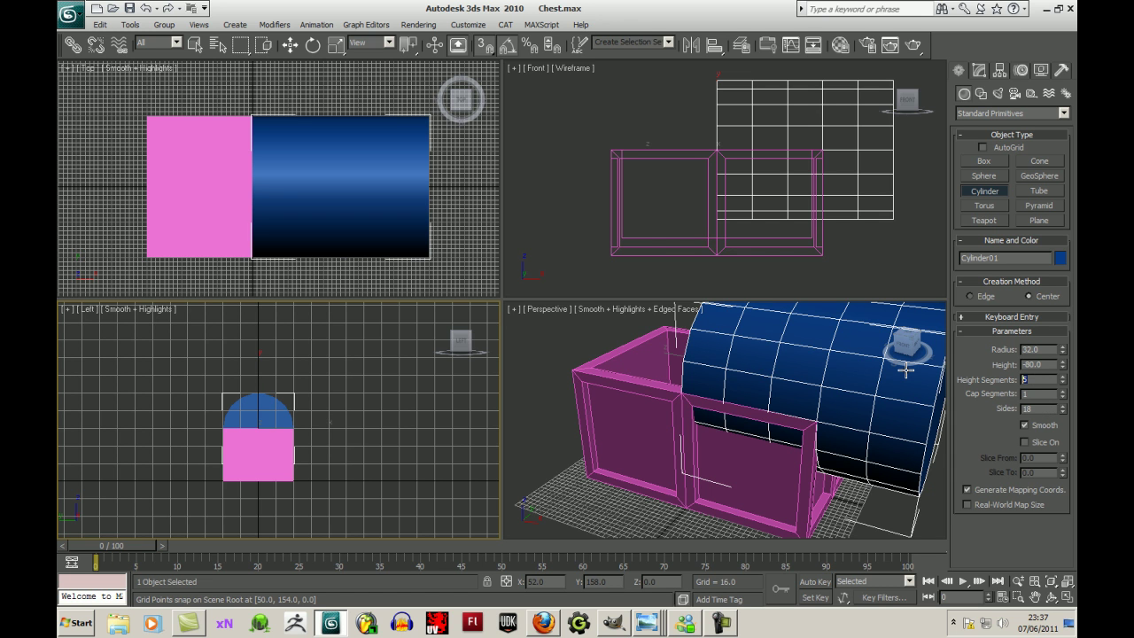
{"action": "type", "text": "1"}
{"action": "key", "text": "Return"}
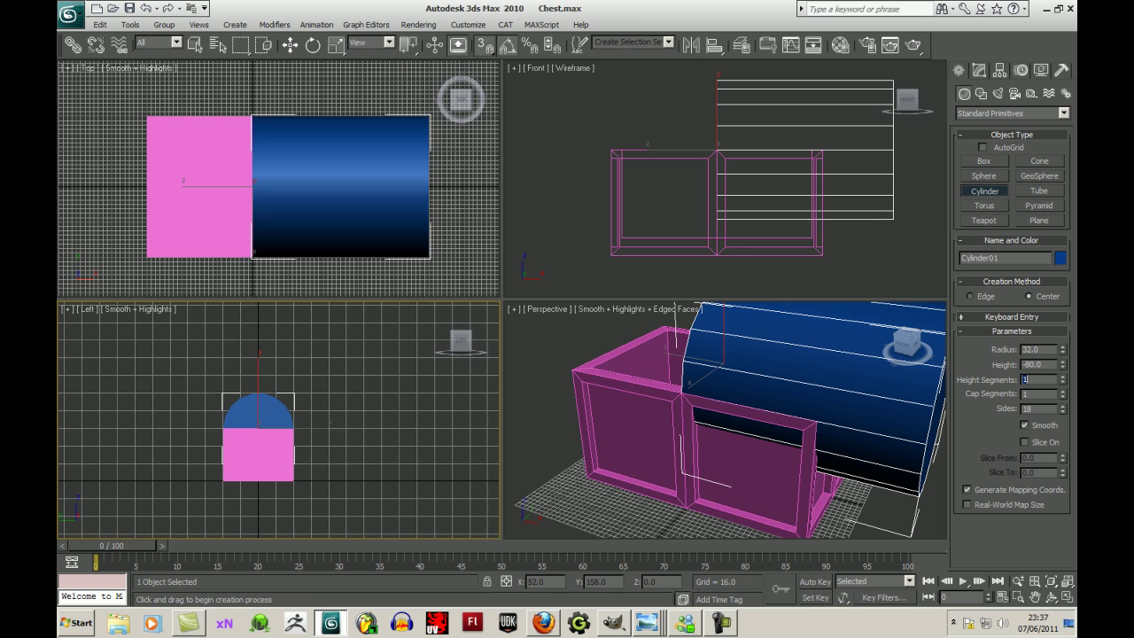
{"action": "type", "text": "2"}
{"action": "key", "text": "Return"}
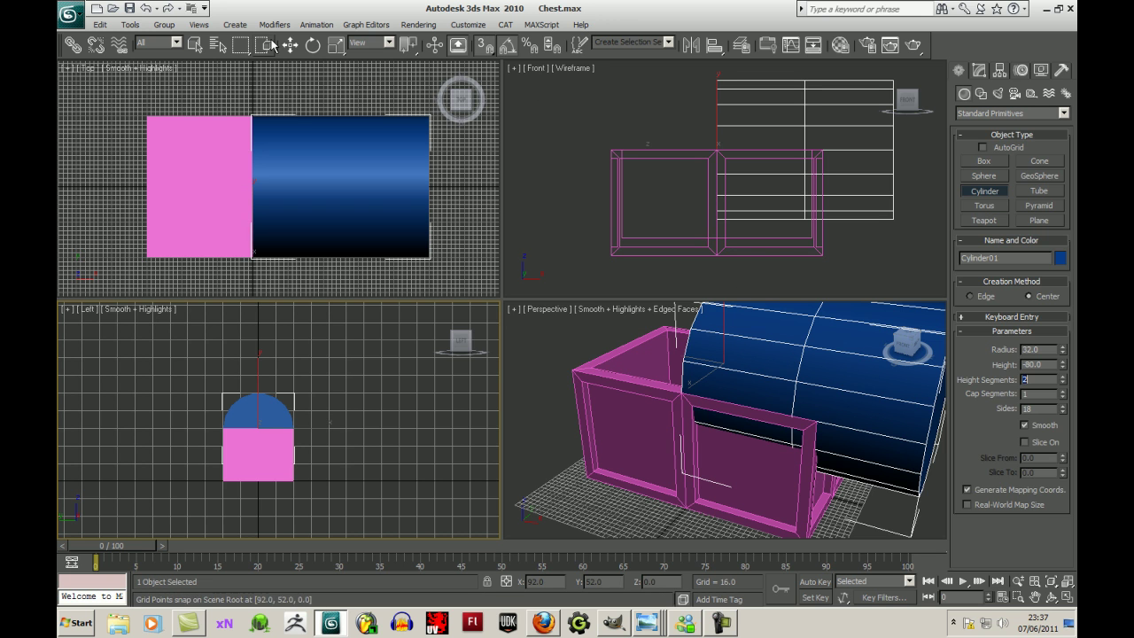
- Move the cylinder along X to -40 in the Top view so it sits over the chest base
{"action": "key", "text": "w"}
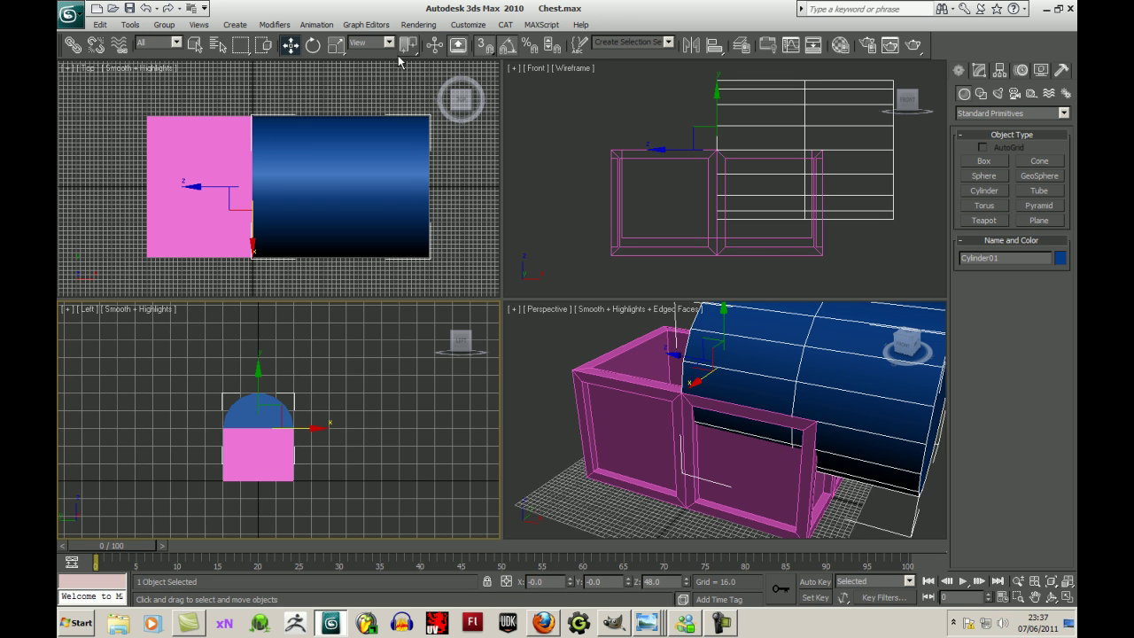
{"action": "right_click", "coordinate": [133, 228]}
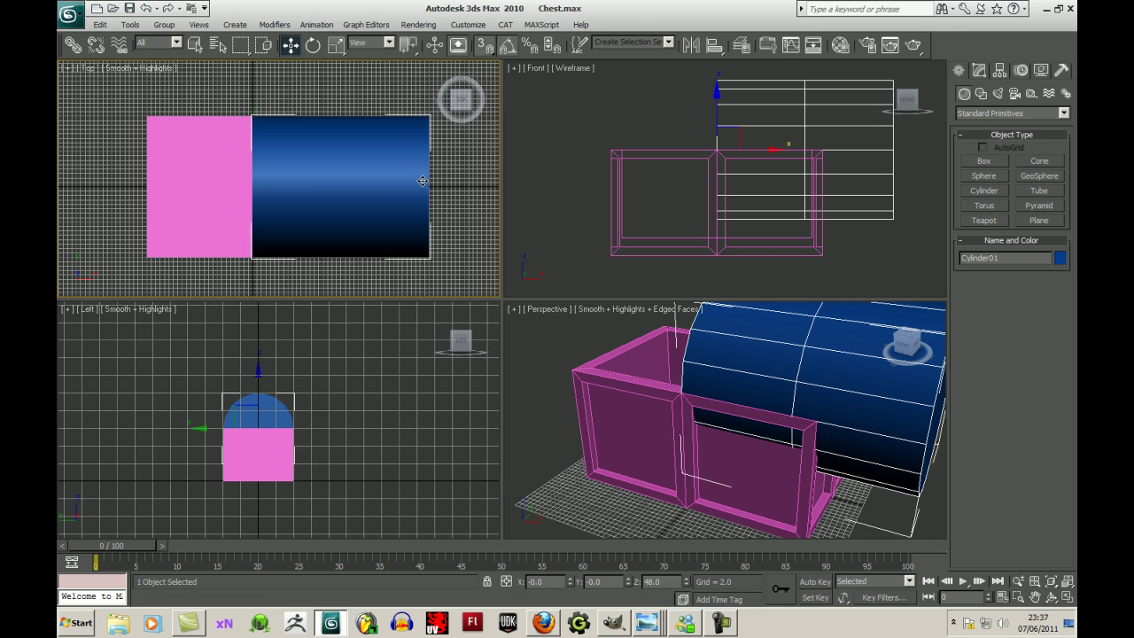
{"action": "middle_click_drag", "start_coordinate": [372, 225], "coordinate": [355, 232]}
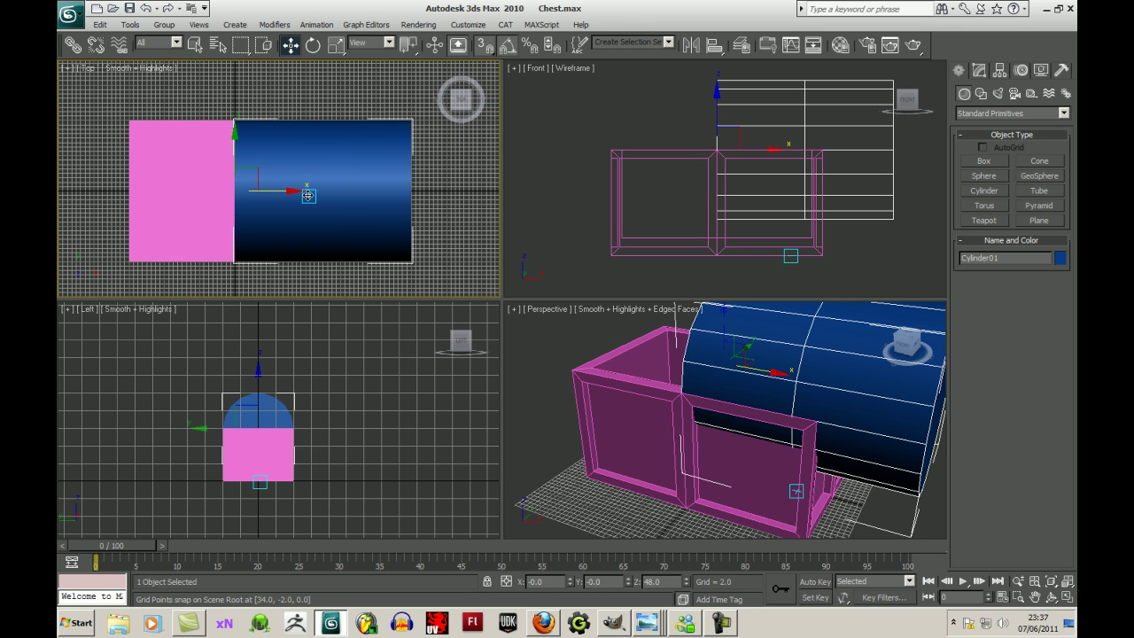
{"action": "left_click_drag", "start_coordinate": [308, 195], "coordinate": [197, 190]}
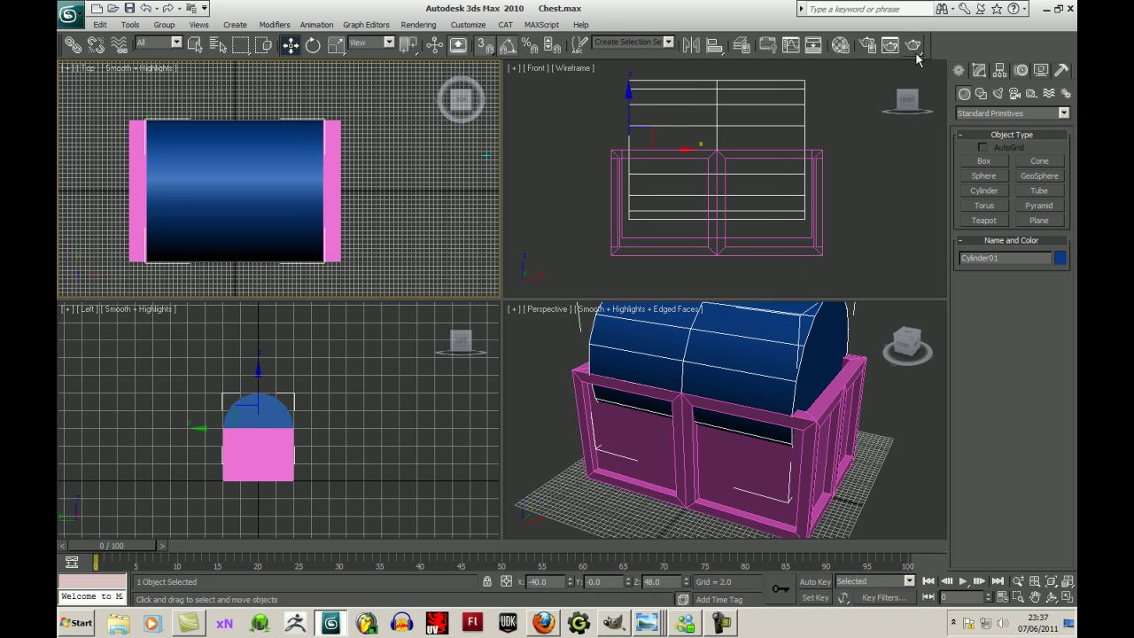
- Try a height of -112 on the cylinder
{"action": "left_click", "coordinate": [978, 70]}
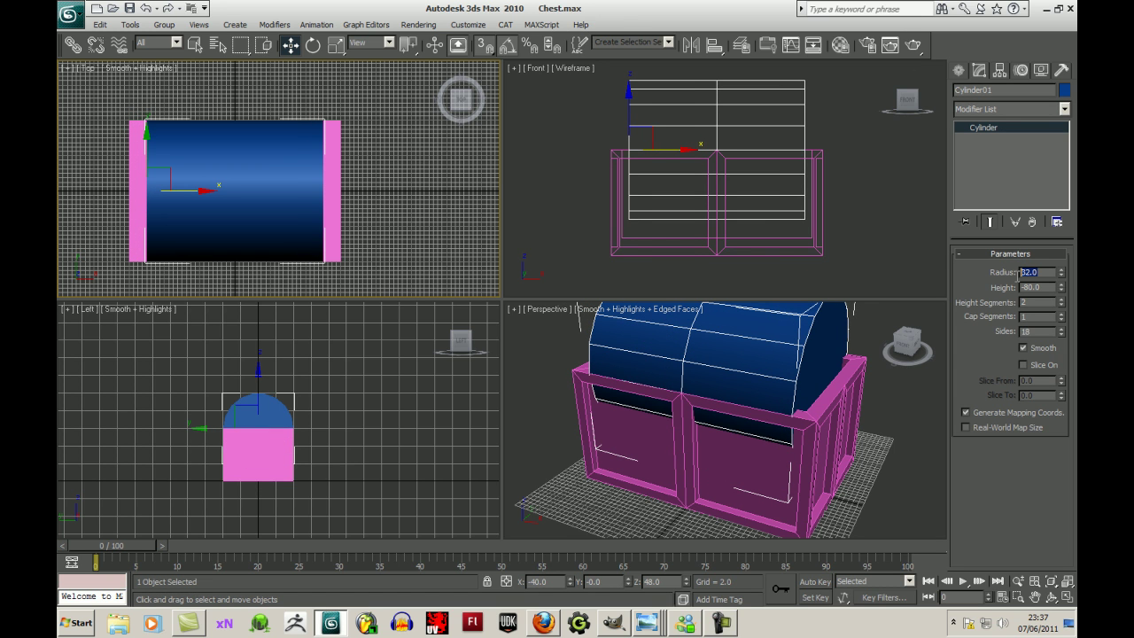
{"action": "left_click_drag", "start_coordinate": [1046, 287], "coordinate": [978, 293]}
{"action": "type", "text": "112"}
{"action": "key", "text": "Return"}
{"action": "type", "text": "12"}
{"action": "key", "text": "Return"}
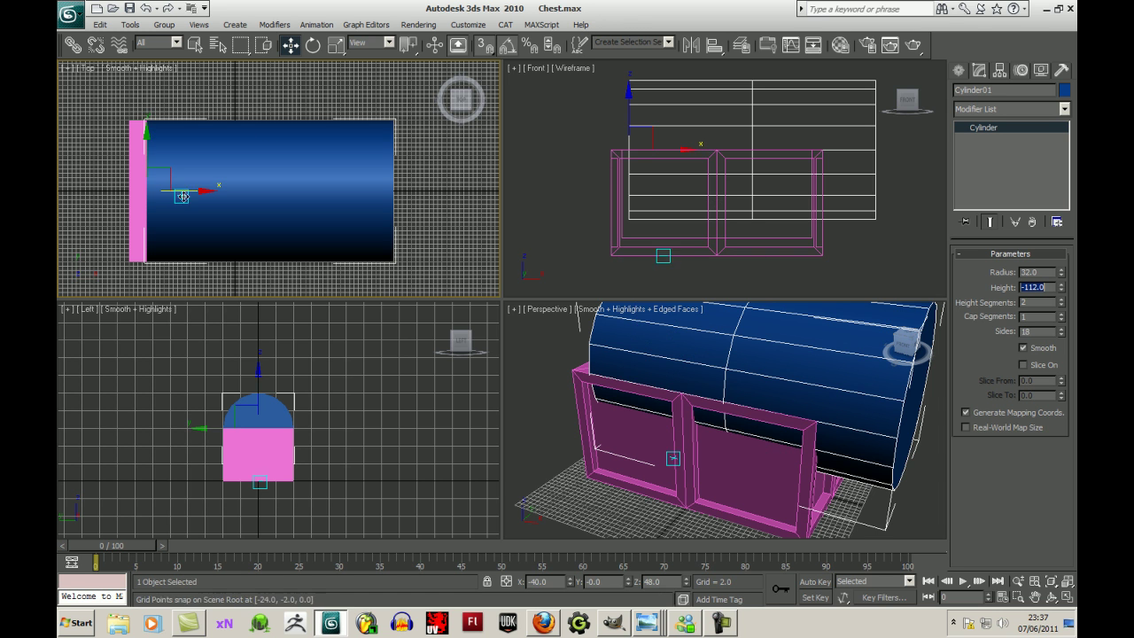
- Align the cylinder with the chest's end and sides at X -48, Y 0, and set its height to -96
{"action": "mouse_move", "coordinate": [196, 192]}
{"action": "left_mouse_down"}
{"action": "mouse_move", "coordinate": [177, 187]}
{"action": "mouse_move", "coordinate": [199, 195]}
{"action": "mouse_move", "coordinate": [187, 195]}
{"action": "left_mouse_up"}
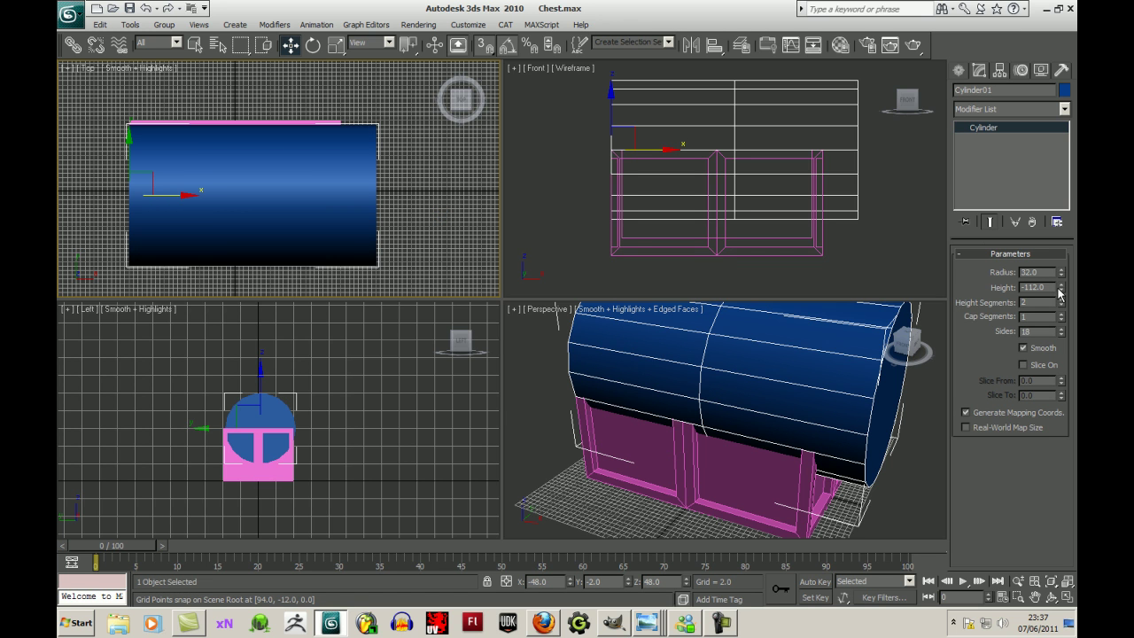
{"action": "left_click_drag", "start_coordinate": [1048, 289], "coordinate": [964, 298]}
{"action": "type", "text": "-96"}
{"action": "key", "text": "Return"}
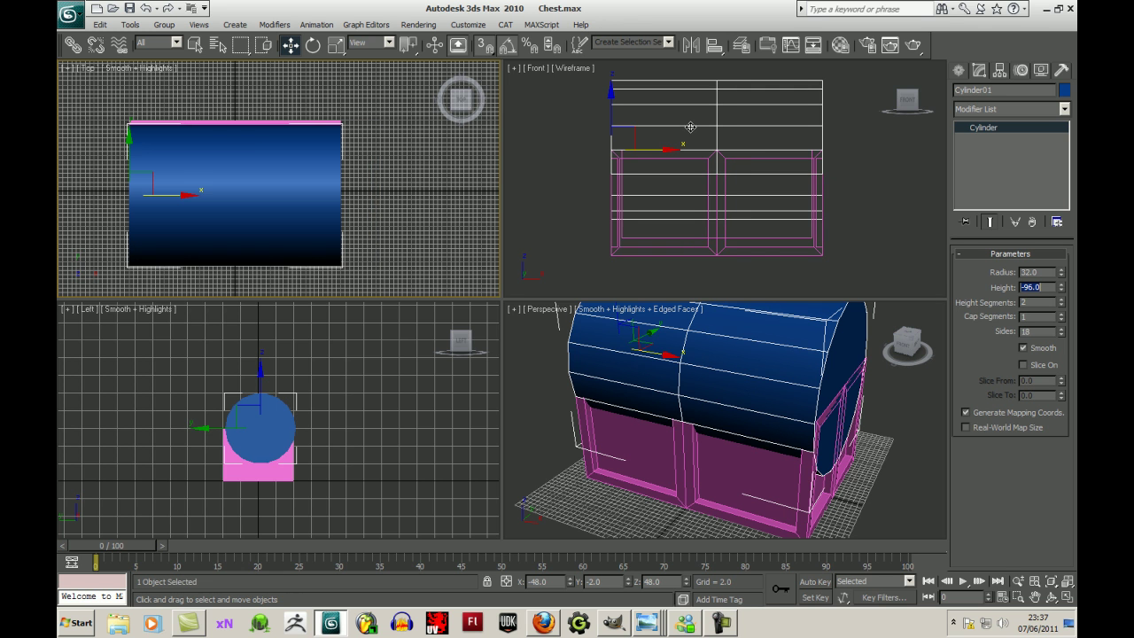
{"action": "left_click_drag", "start_coordinate": [130, 145], "coordinate": [130, 141]}
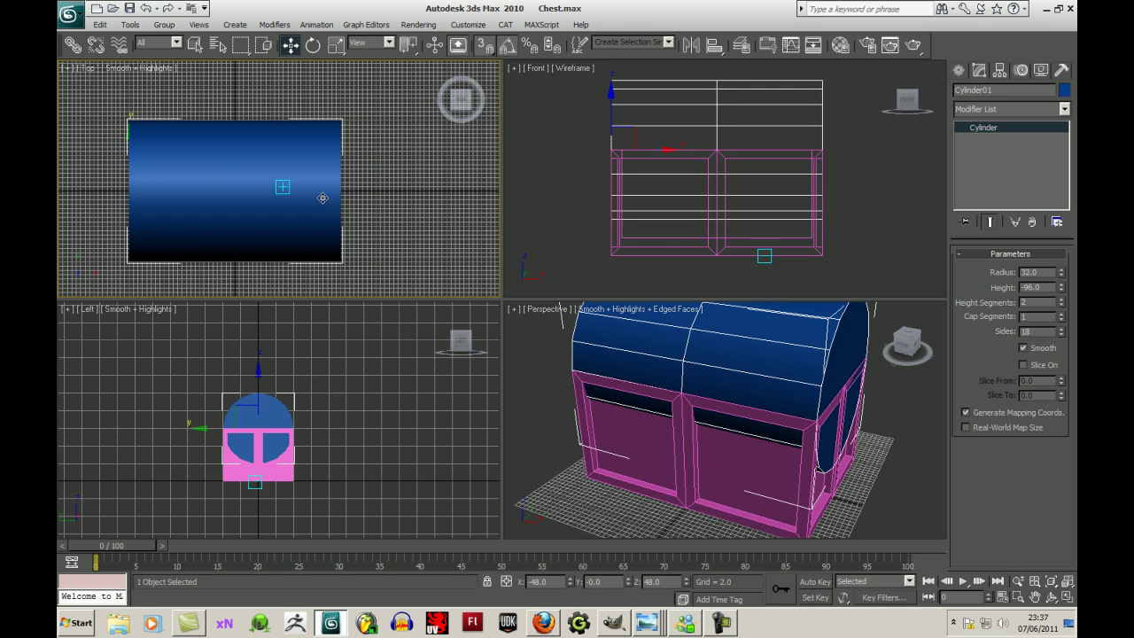
{"action": "middle_click_drag", "start_coordinate": [410, 208], "coordinate": [445, 195]}
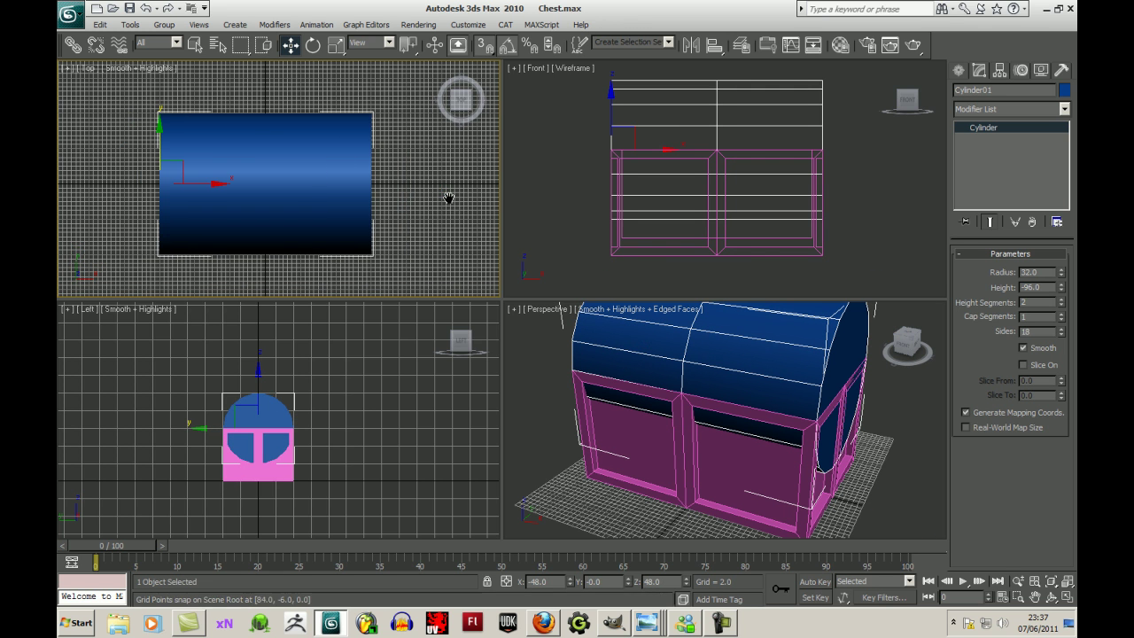
- Enable slicing on the cylinder and set Slice From to 180, keeping only the upper half as the lid
{"action": "left_click", "coordinate": [1024, 364]}
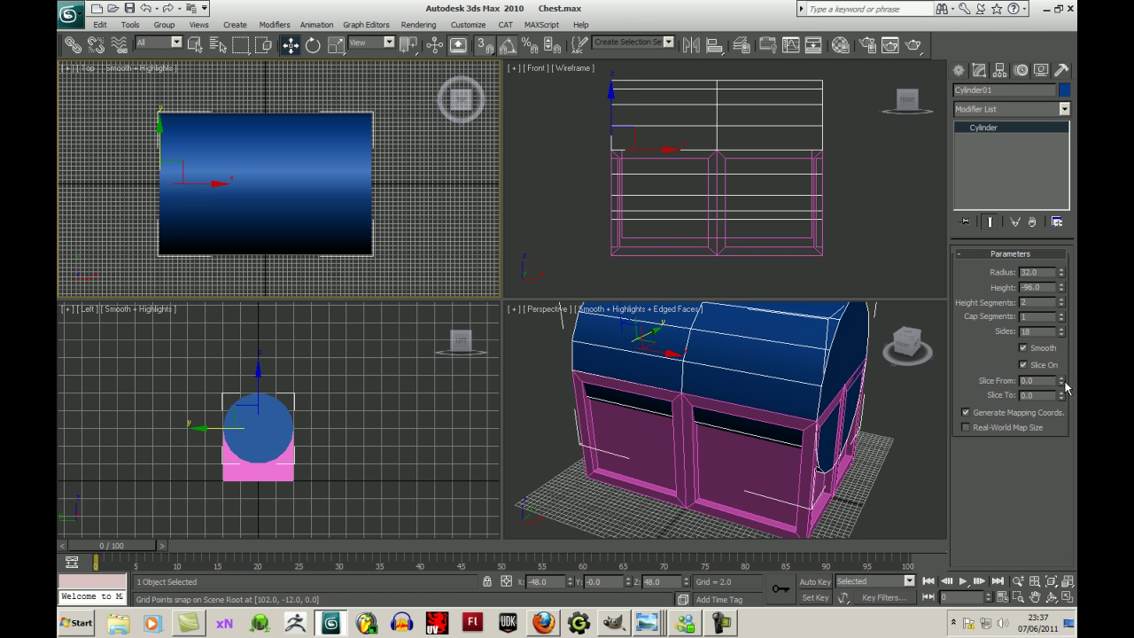
{"action": "left_click_drag", "start_coordinate": [1062, 386], "coordinate": [1067, 359]}
{"action": "type", "text": "180"}
{"action": "key", "text": "Return"}
- Reduce the lid cylinder's sides to 13
{"action": "middle_click_drag", "start_coordinate": [805, 425], "coordinate": [802, 460]}
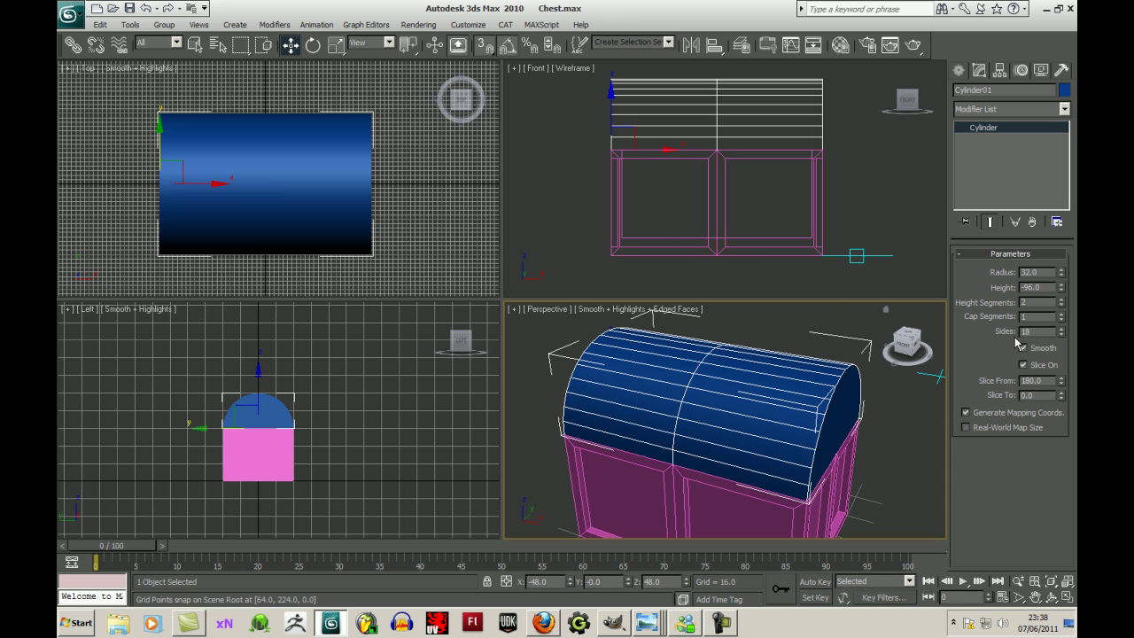
{"action": "left_click", "coordinate": [1060, 336]}
{"action": "left_click", "coordinate": [1060, 336]}
{"action": "left_click", "coordinate": [1060, 335]}
{"action": "left_click", "coordinate": [1060, 336]}
{"action": "left_click", "coordinate": [1060, 336]}
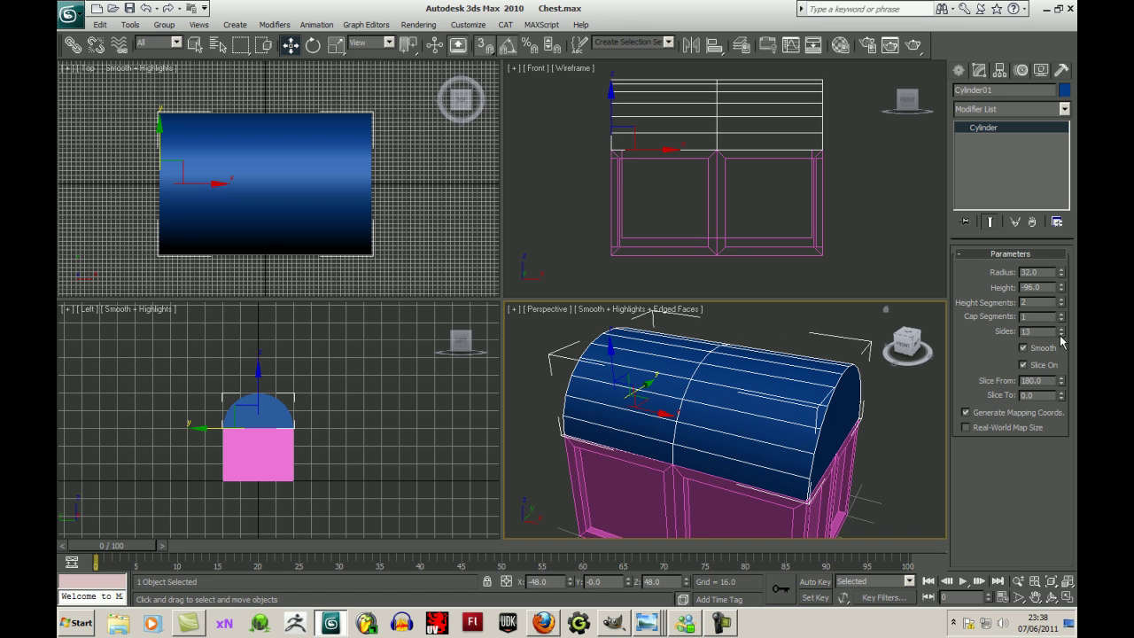
- Switch the Left view to wireframe display
{"action": "scroll", "coordinate": [398, 447], "scroll_direction": "up", "scroll_amount": 6}
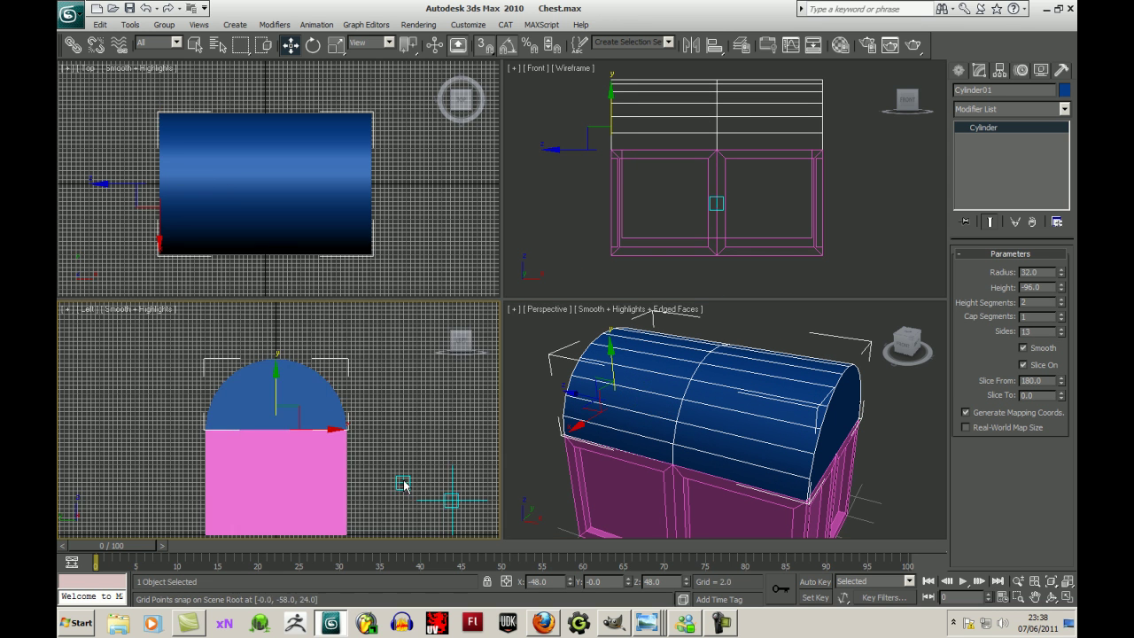
{"action": "middle_click_drag", "start_coordinate": [386, 436], "coordinate": [395, 470]}
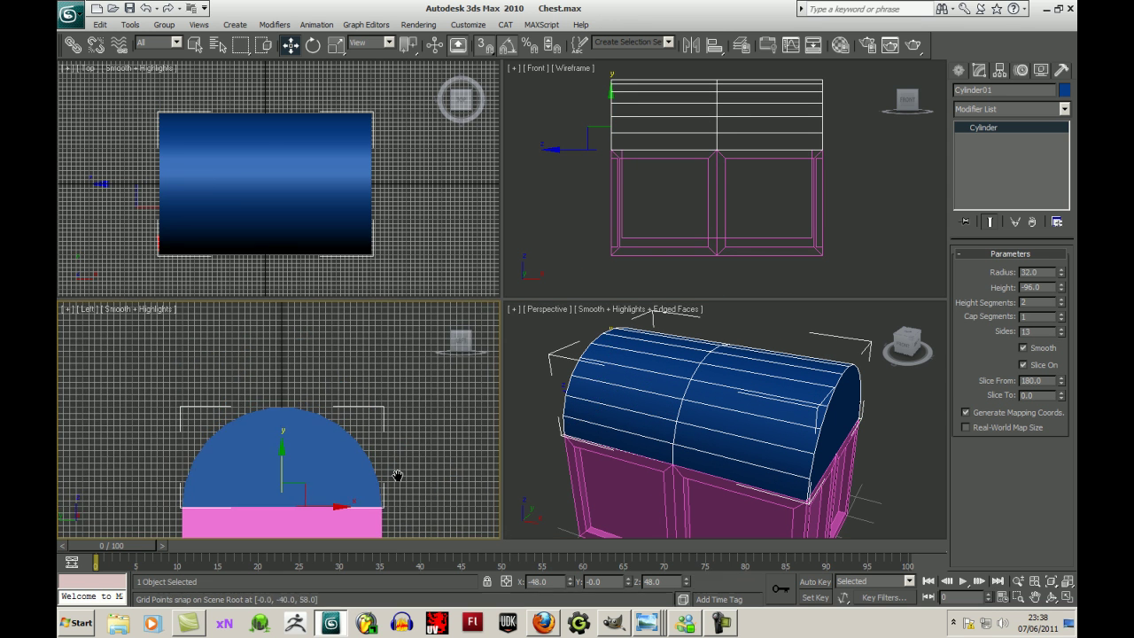
{"action": "left_click", "coordinate": [146, 313]}
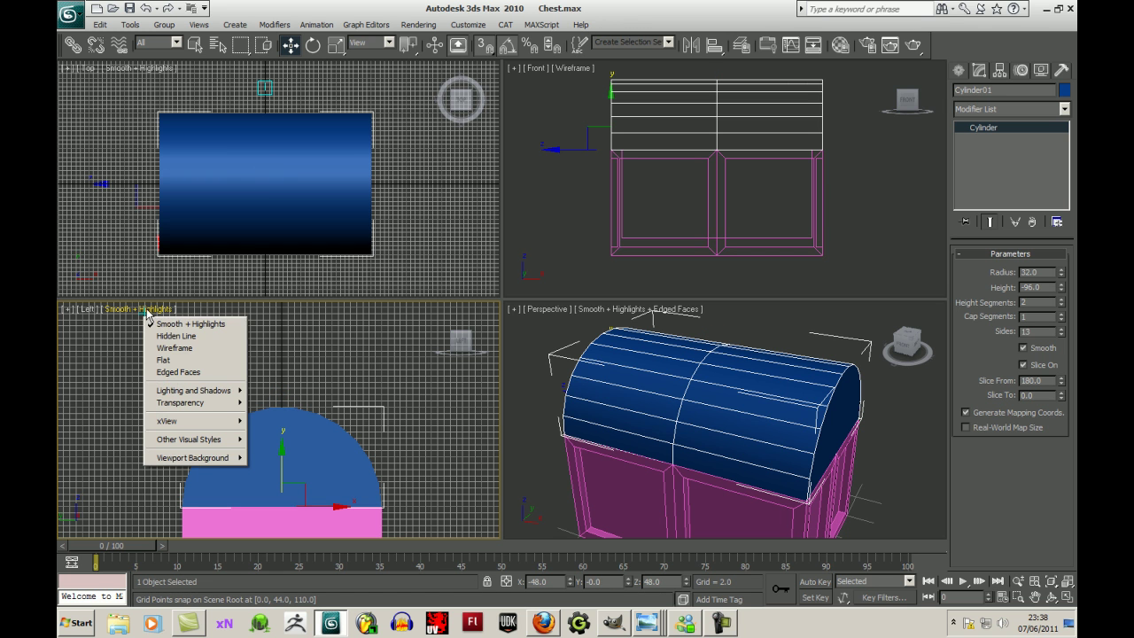
{"action": "left_click", "coordinate": [177, 351]}
- Compare the lid's arc with 12 and 13 sides in the Left view, and settle on 13 sides
{"action": "scroll", "coordinate": [310, 454], "scroll_direction": "up", "scroll_amount": 6}
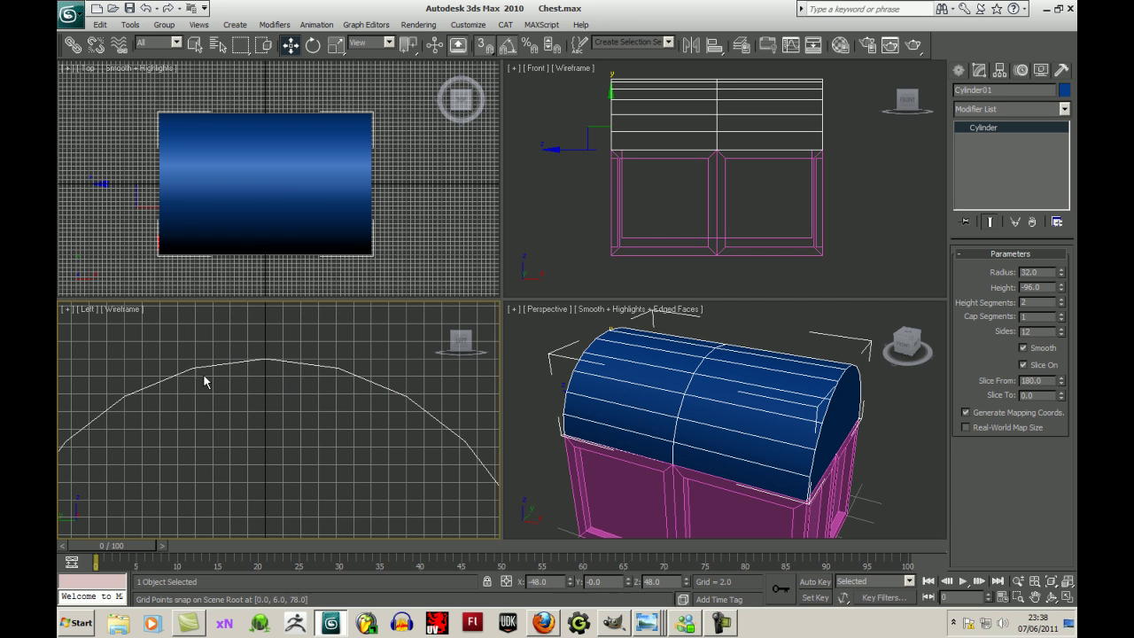
{"action": "left_click", "coordinate": [1062, 330]}
{"action": "middle_click_drag", "start_coordinate": [331, 357], "coordinate": [448, 348]}
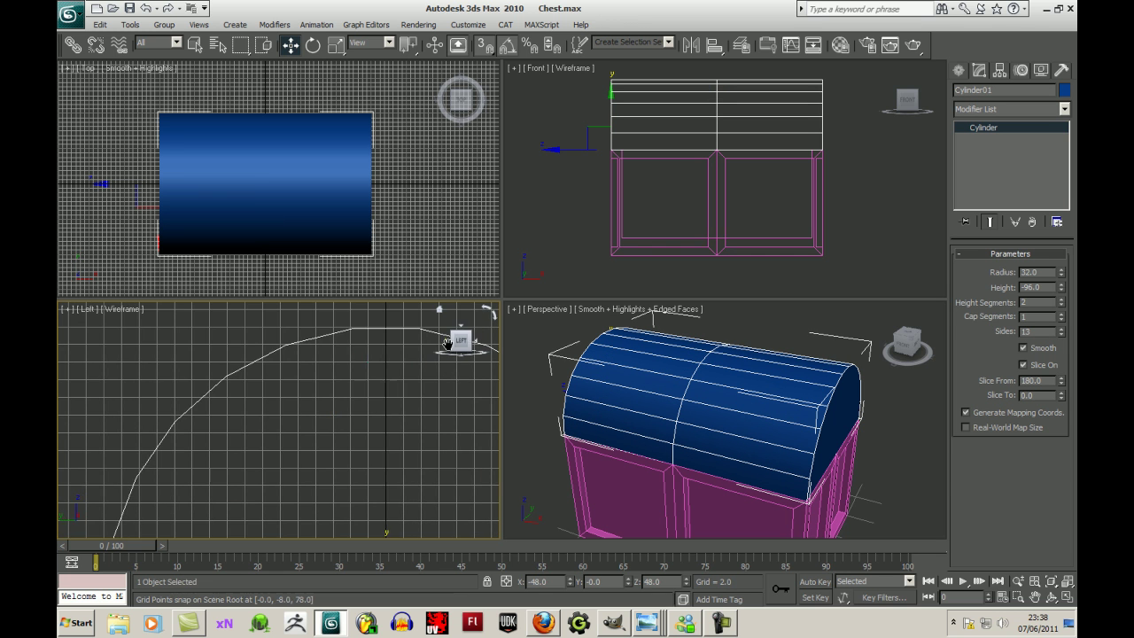
{"action": "scroll", "coordinate": [389, 399], "scroll_direction": "down", "scroll_amount": 6}
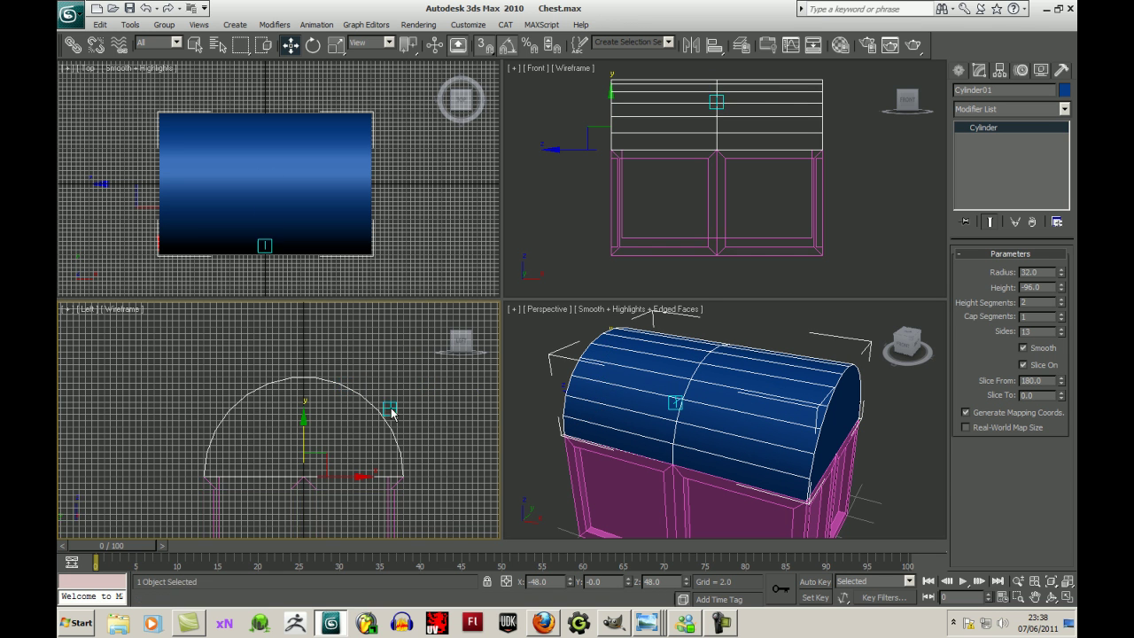
{"action": "middle_click_drag", "start_coordinate": [390, 408], "coordinate": [362, 393]}
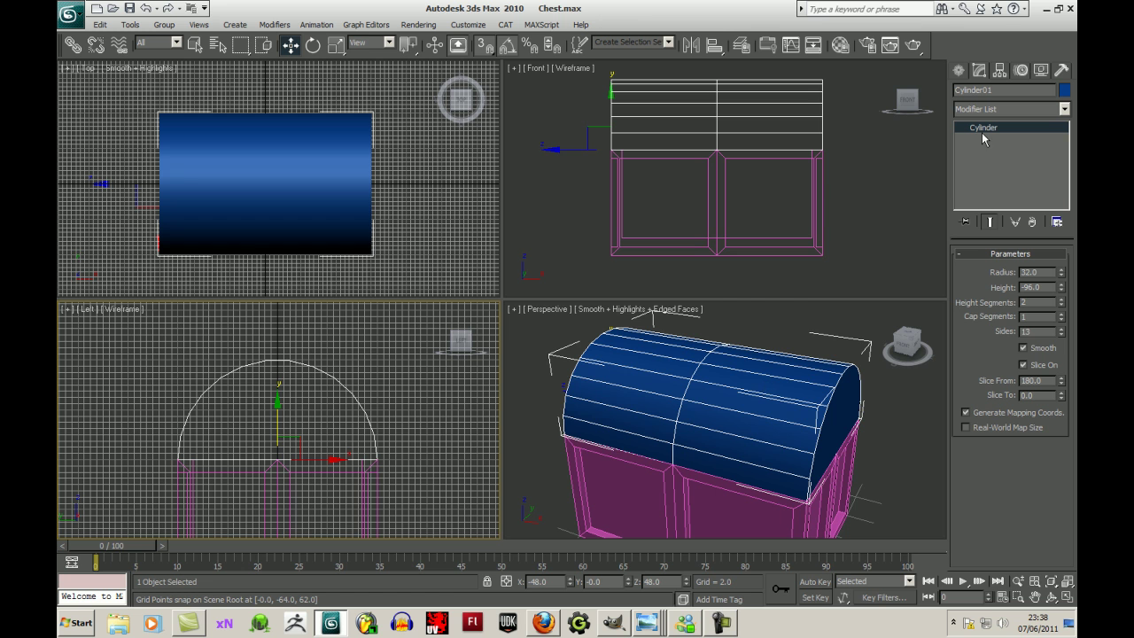
- Check the lid's shape on the concept sketch in GIMP, and return to the lid in 3ds Max
{"action": "middle_click_drag", "start_coordinate": [847, 351], "coordinate": [886, 328]}
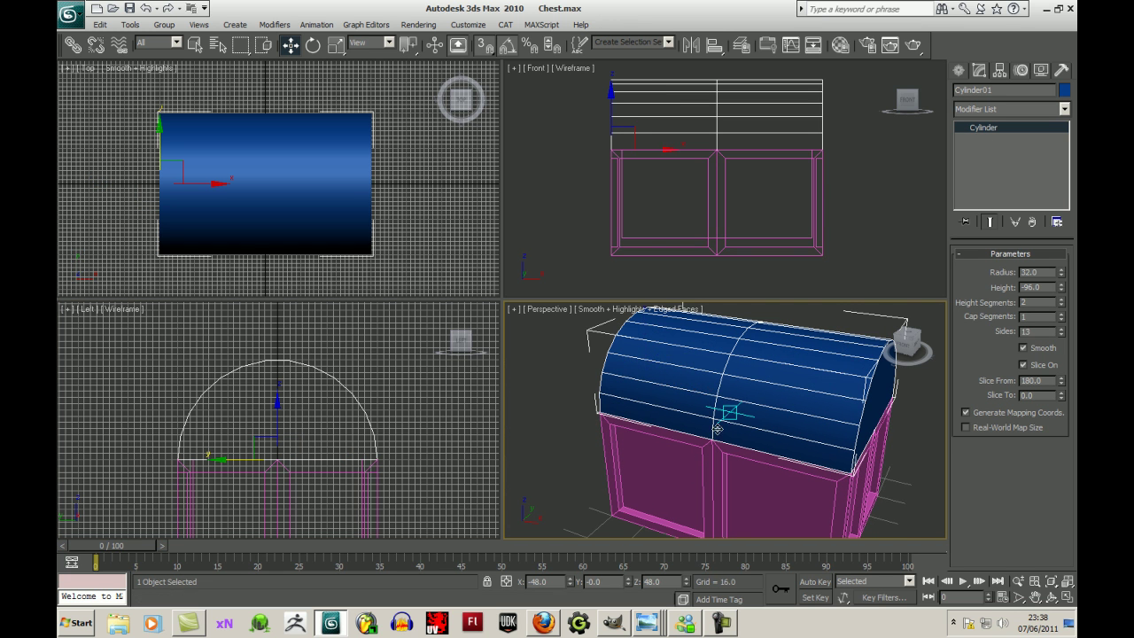
{"action": "middle_click_drag", "start_coordinate": [864, 412], "coordinate": [786, 395], "text": "alt"}
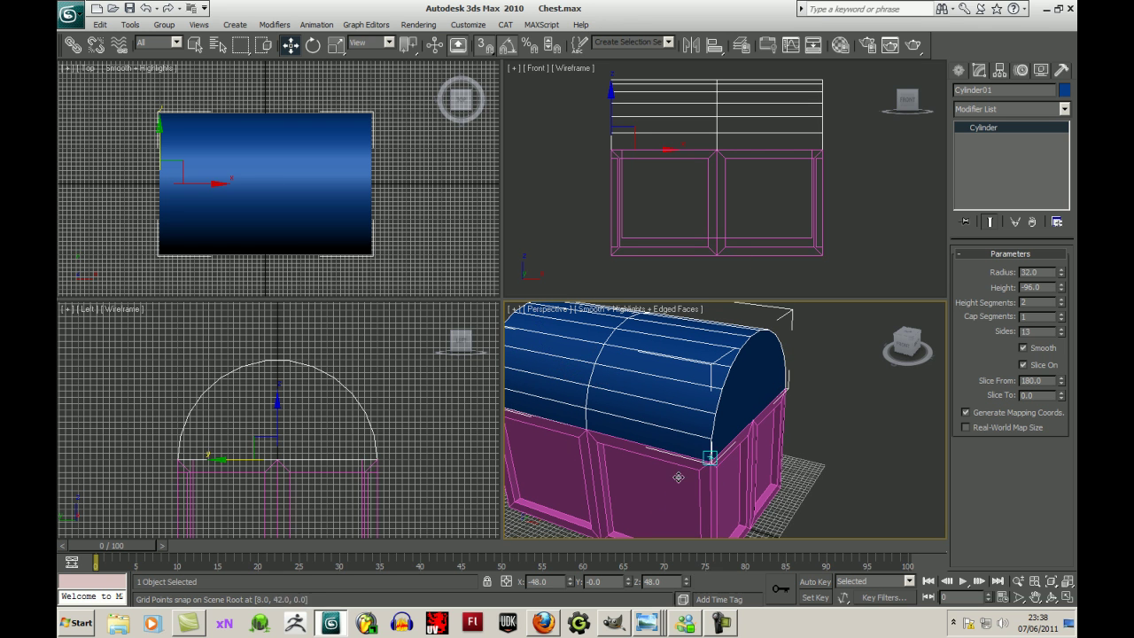
{"action": "left_click", "coordinate": [613, 622]}
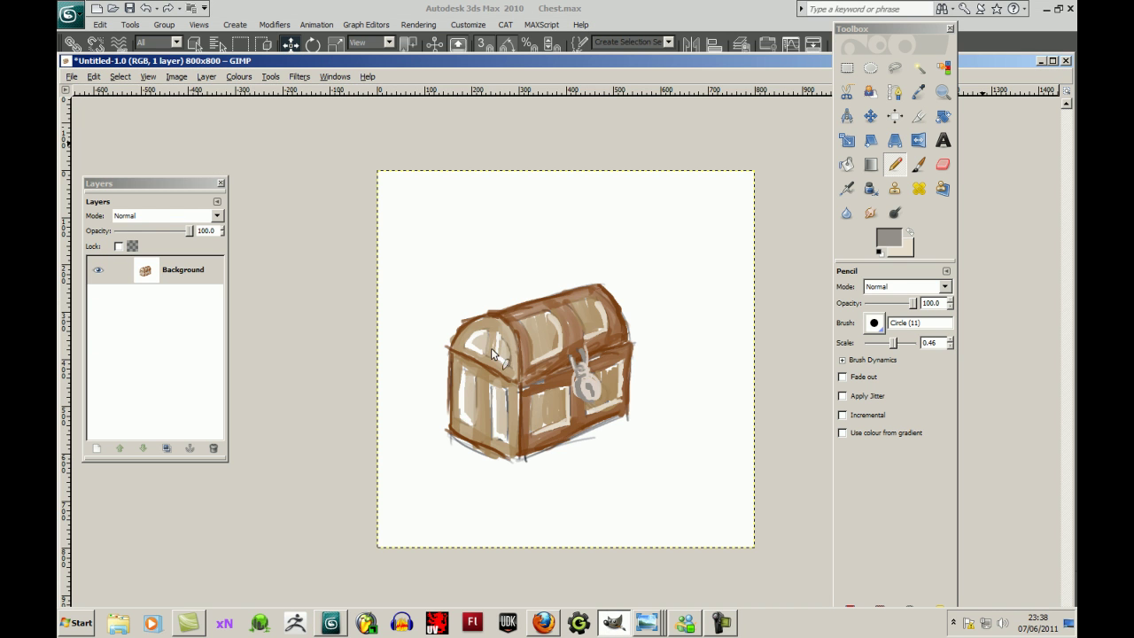
{"action": "left_click", "coordinate": [608, 627]}
{"action": "middle_click_drag", "start_coordinate": [648, 398], "coordinate": [767, 404], "text": "alt"}
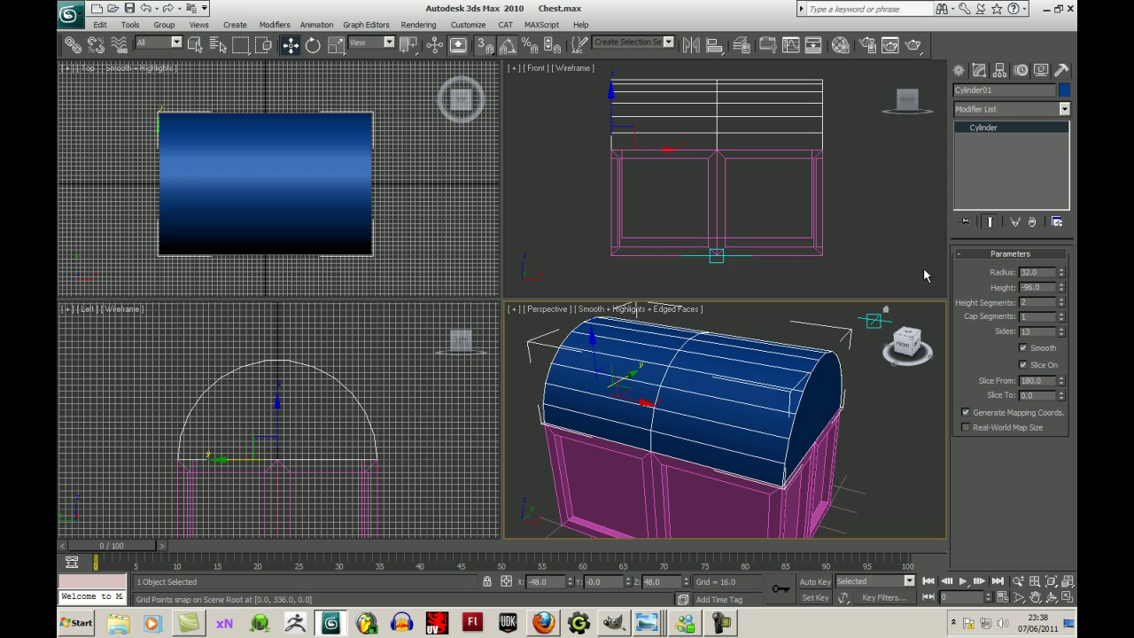
- Convert the lid cylinder to an Editable Poly and select its two semicircular end polygons
{"action": "right_click", "coordinate": [991, 132]}
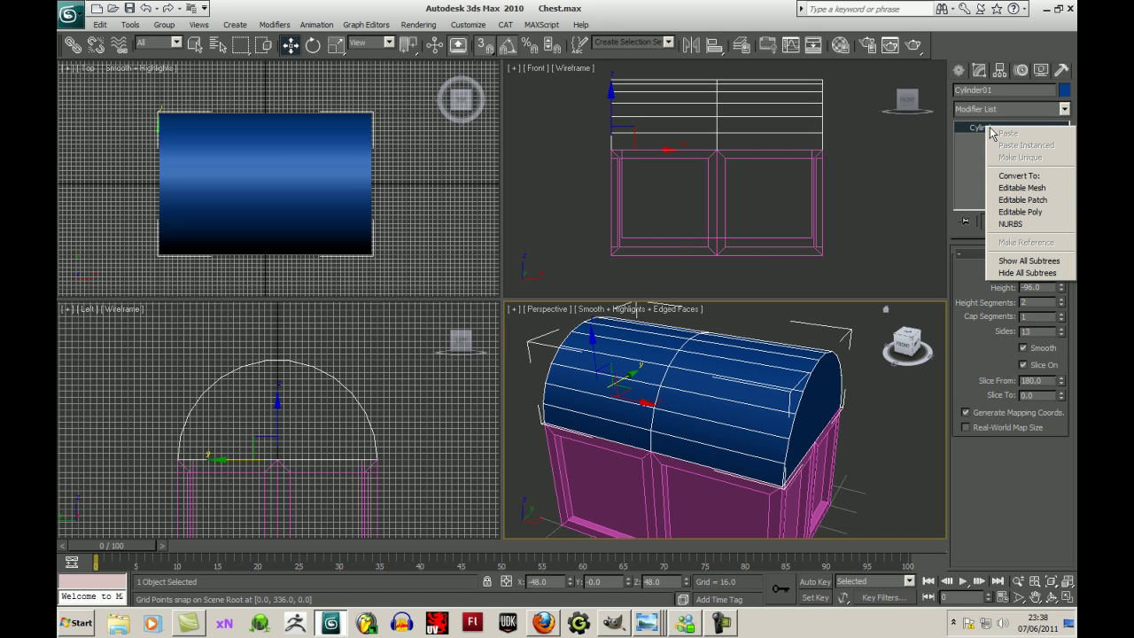
{"action": "left_click", "coordinate": [1023, 212]}
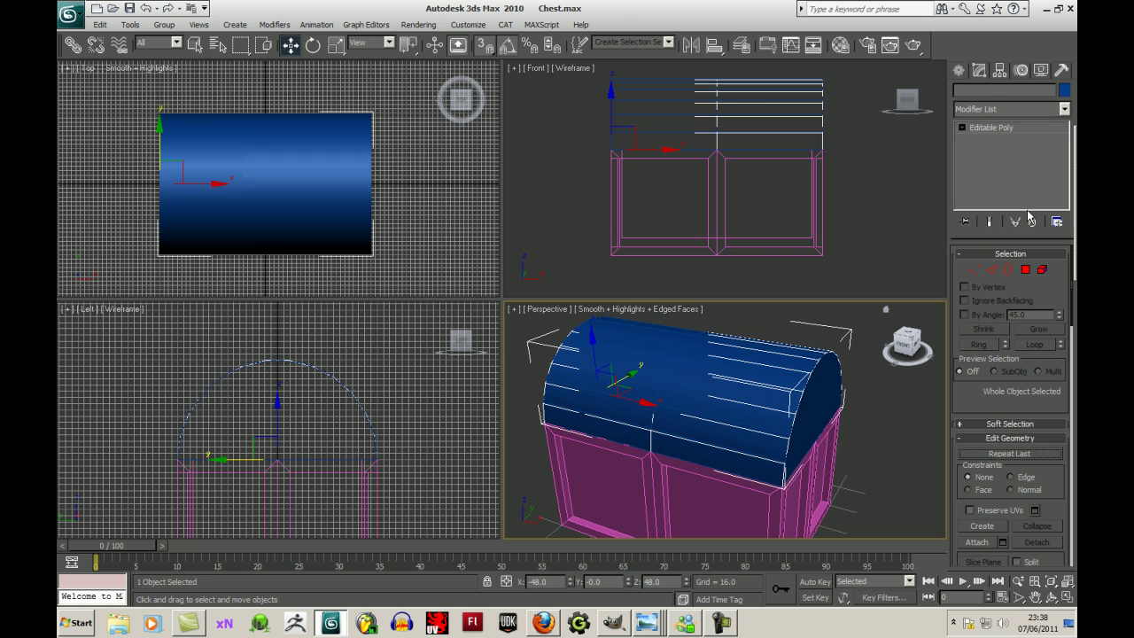
{"action": "left_click", "coordinate": [1024, 270]}
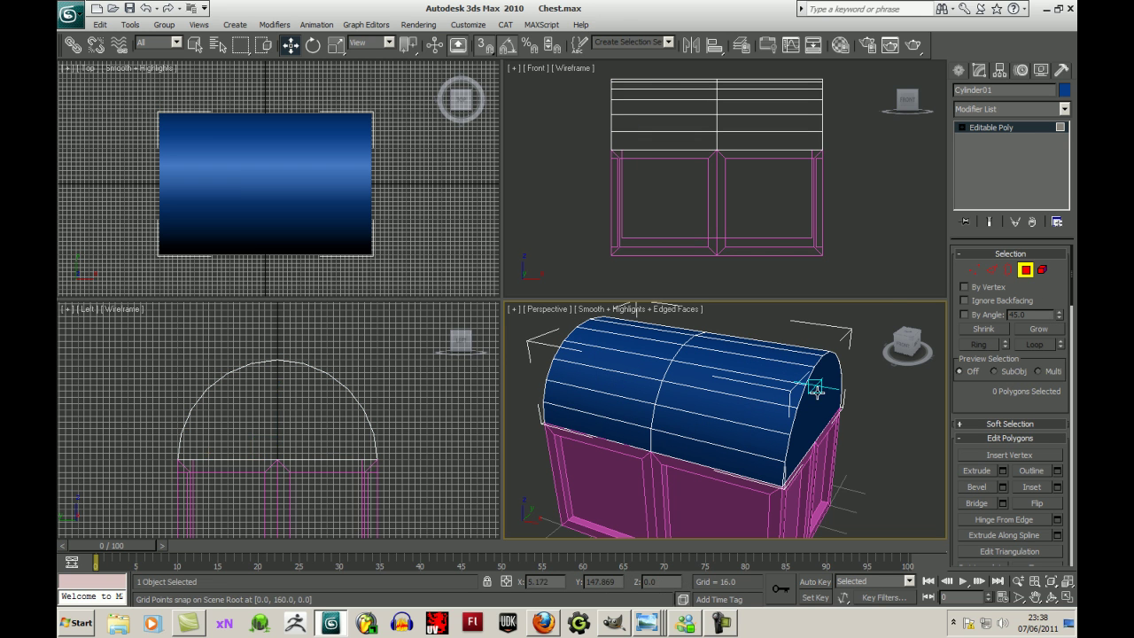
{"action": "left_click", "coordinate": [822, 388]}
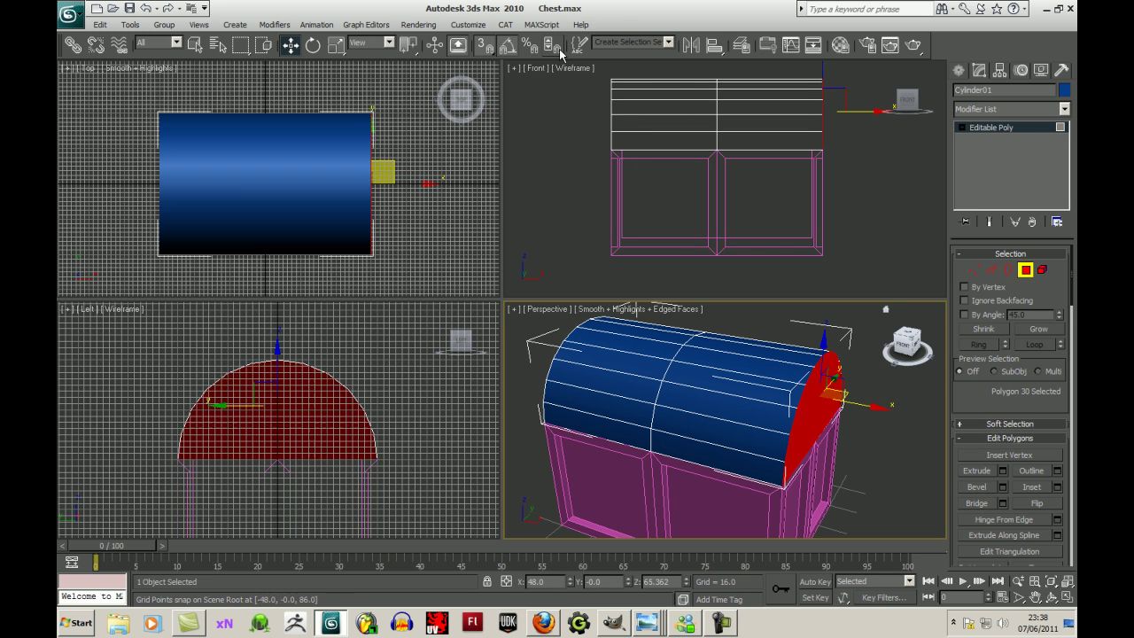
{"action": "left_click_drag", "start_coordinate": [905, 357], "coordinate": [972, 356]}
{"action": "left_click", "coordinate": [644, 419], "text": "ctrl"}
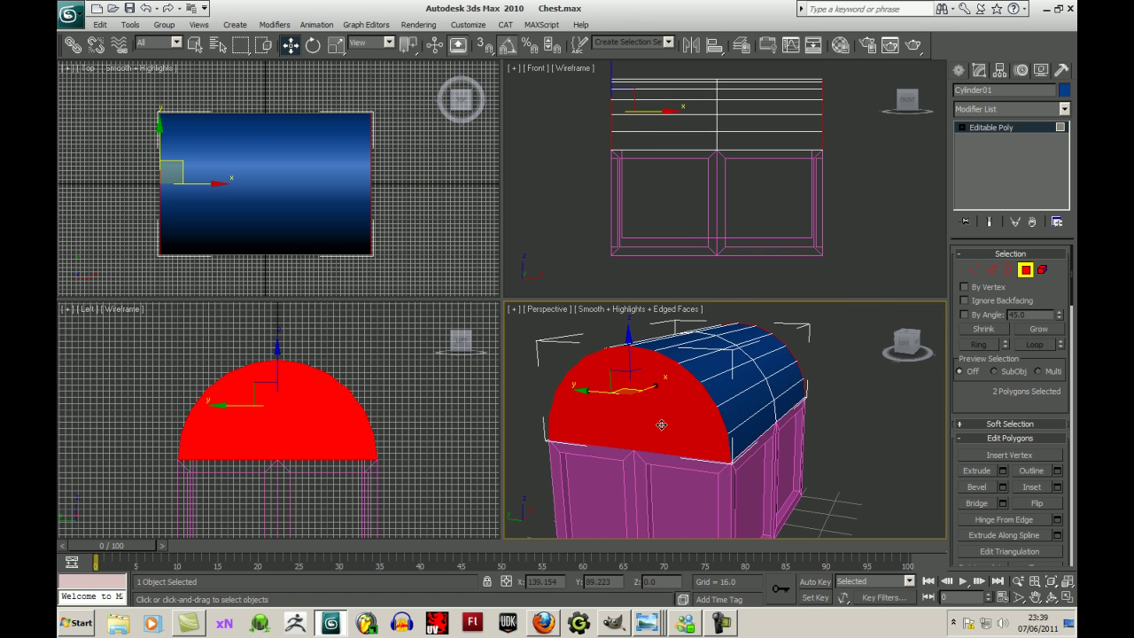
- Rotate a slice plane to run lengthwise through the lid's centre and slice both end polygons vertically in half
{"action": "left_click", "coordinate": [905, 350]}
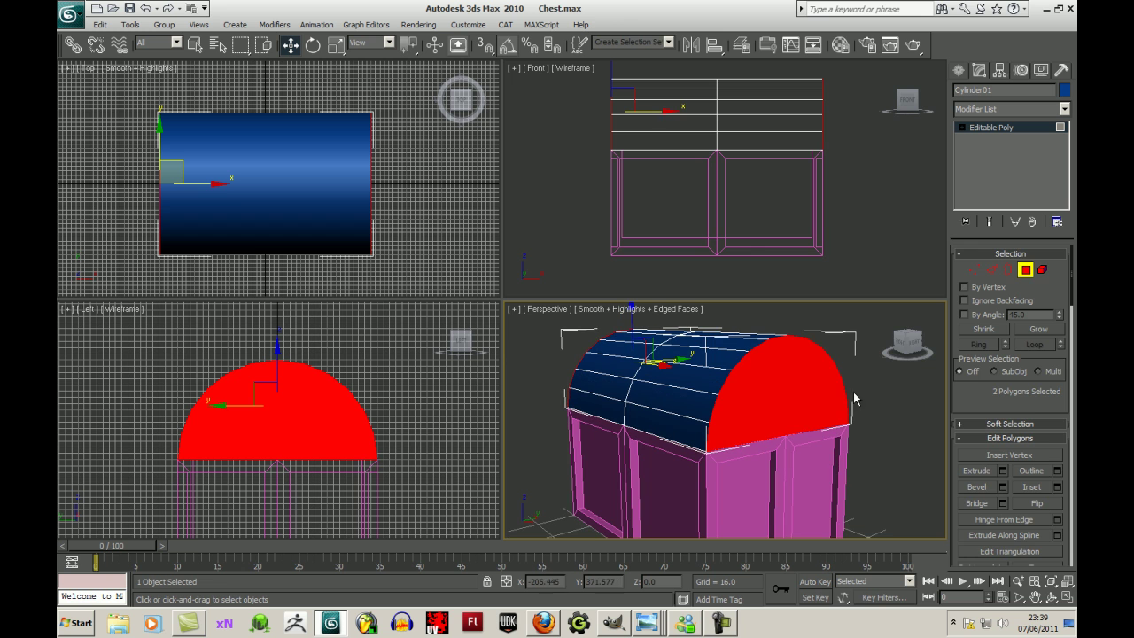
{"action": "left_click_drag", "start_coordinate": [964, 401], "coordinate": [1035, 167]}
{"action": "left_click", "coordinate": [983, 478]}
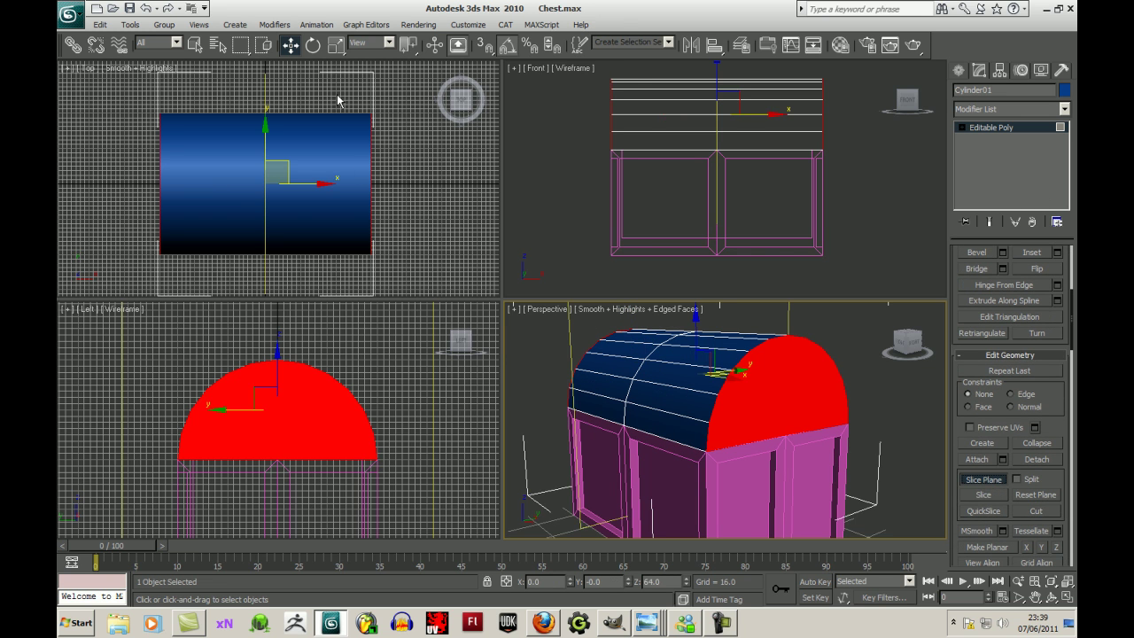
{"action": "left_click", "coordinate": [313, 47]}
{"action": "left_click", "coordinate": [343, 198]}
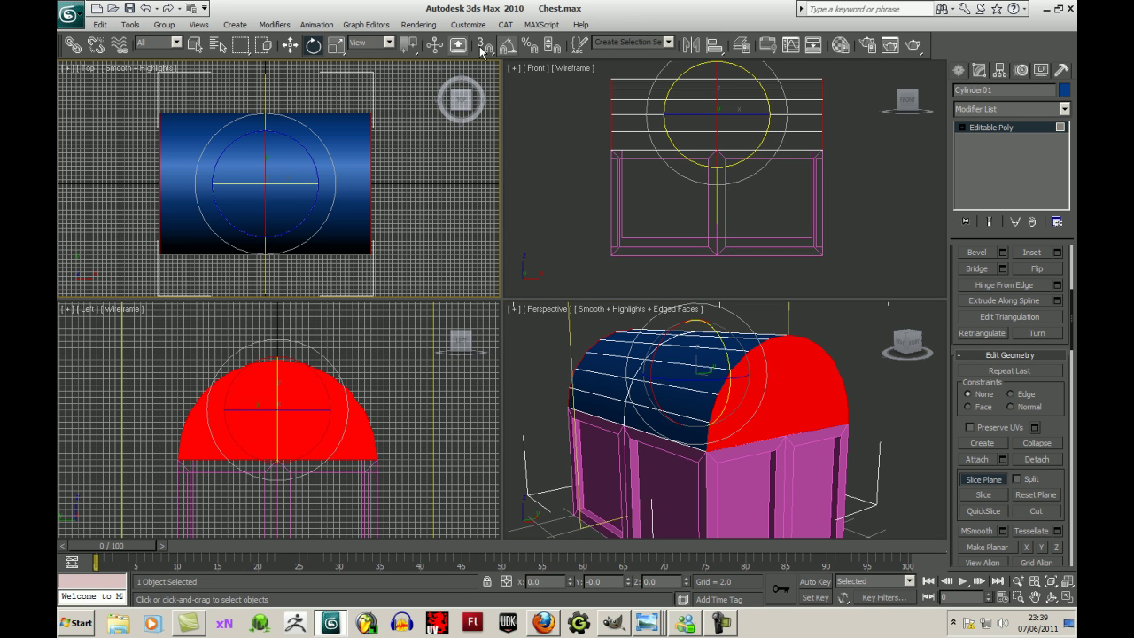
{"action": "left_click_drag", "start_coordinate": [301, 142], "coordinate": [330, 210]}
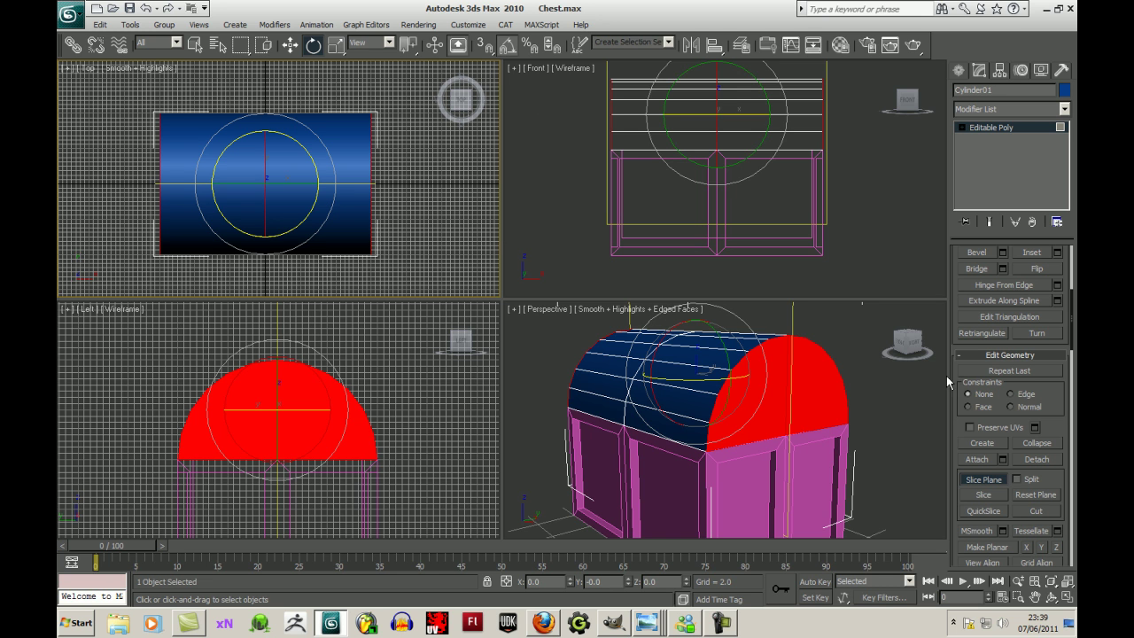
{"action": "left_click", "coordinate": [992, 494]}
{"action": "left_click", "coordinate": [994, 483]}
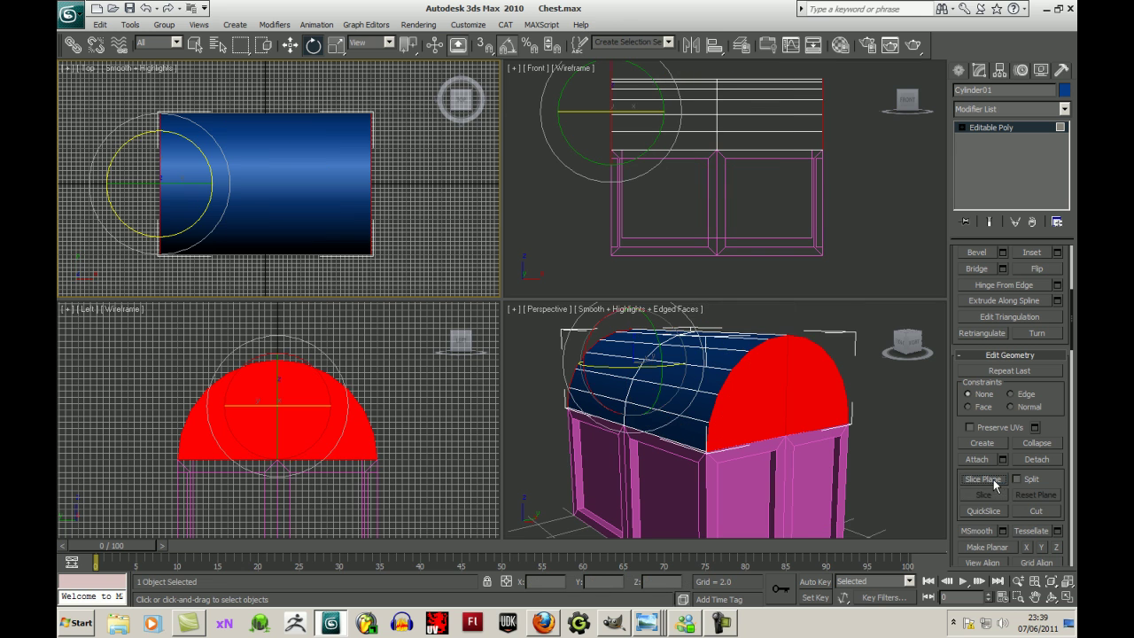
- Inset the four selected lid end polygons by 4.0 using the By Polygon type
{"action": "middle_click_drag", "start_coordinate": [873, 390], "coordinate": [856, 400]}
{"action": "scroll", "coordinate": [1045, 381], "scroll_direction": "up", "scroll_amount": 5}
{"action": "left_click", "coordinate": [1056, 347]}
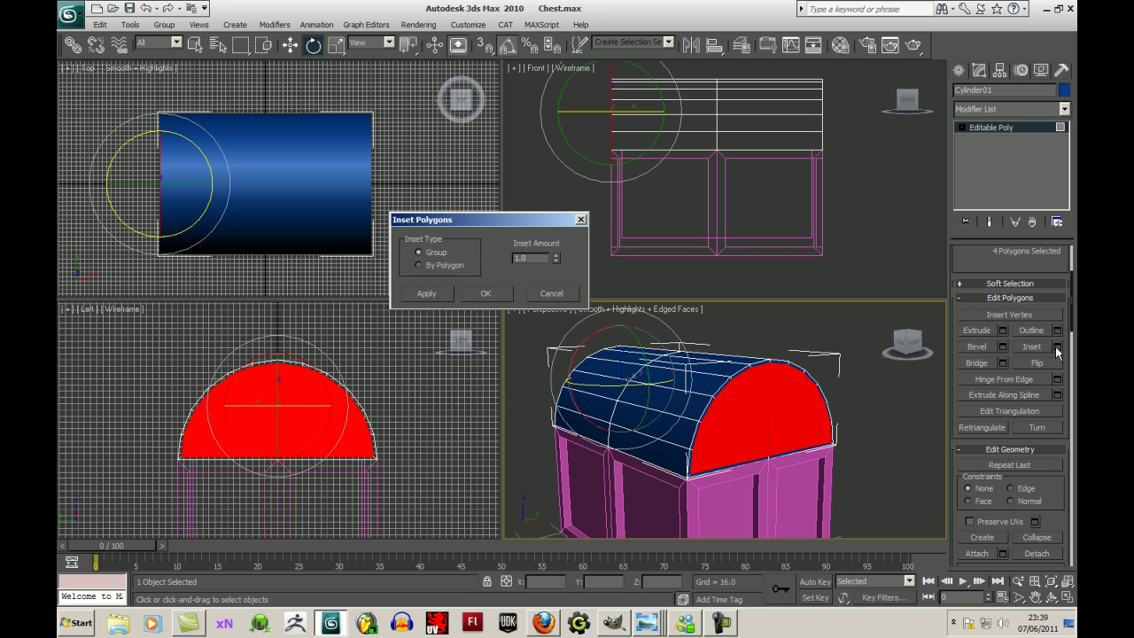
{"action": "left_click_drag", "start_coordinate": [555, 260], "coordinate": [566, 284]}
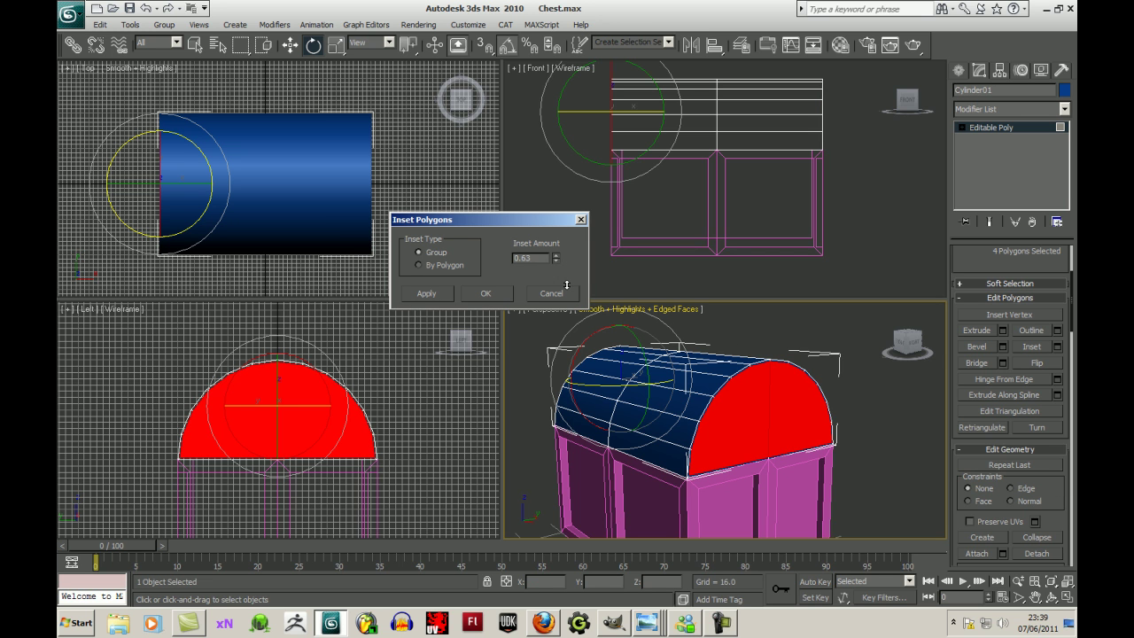
{"action": "left_click", "coordinate": [420, 265]}
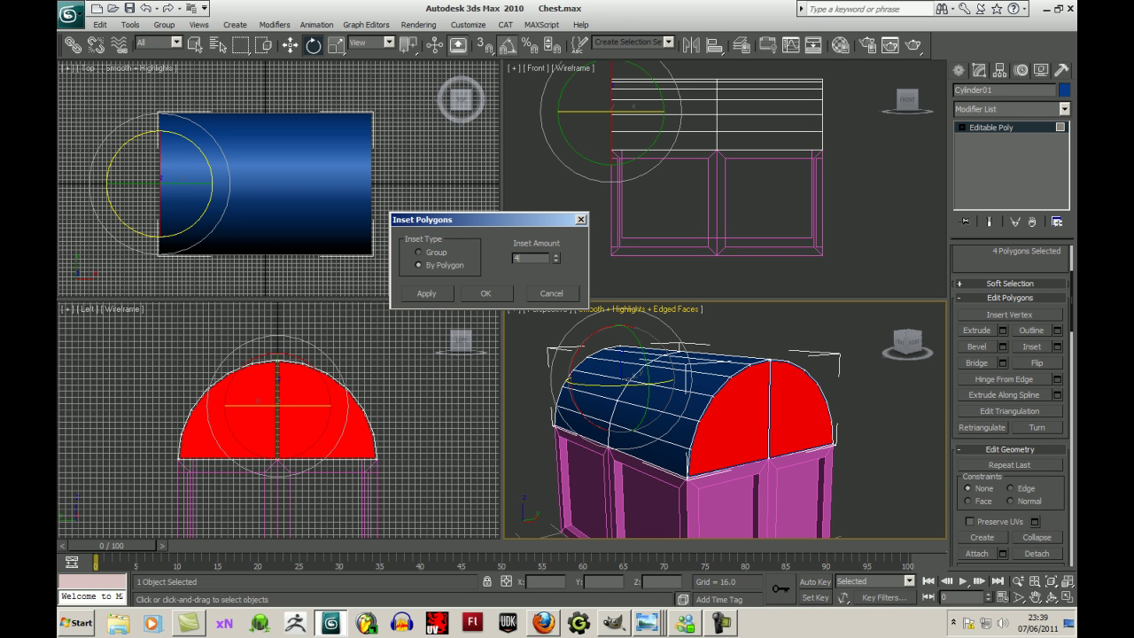
{"action": "type", "text": "4"}
{"action": "key", "text": "Return"}
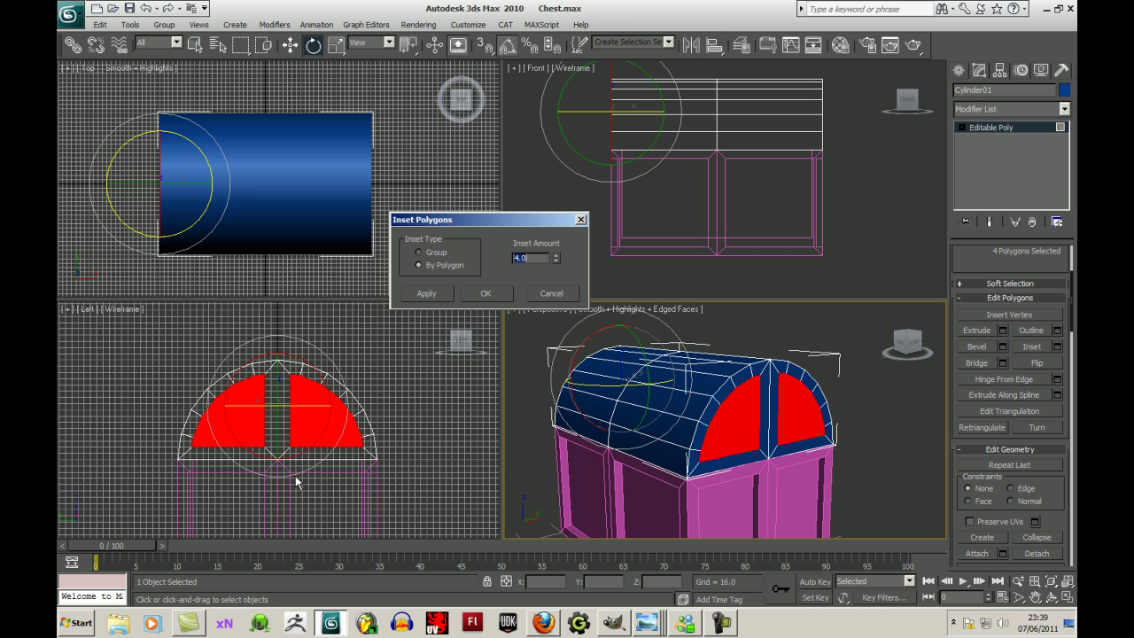
{"action": "left_click", "coordinate": [486, 293]}
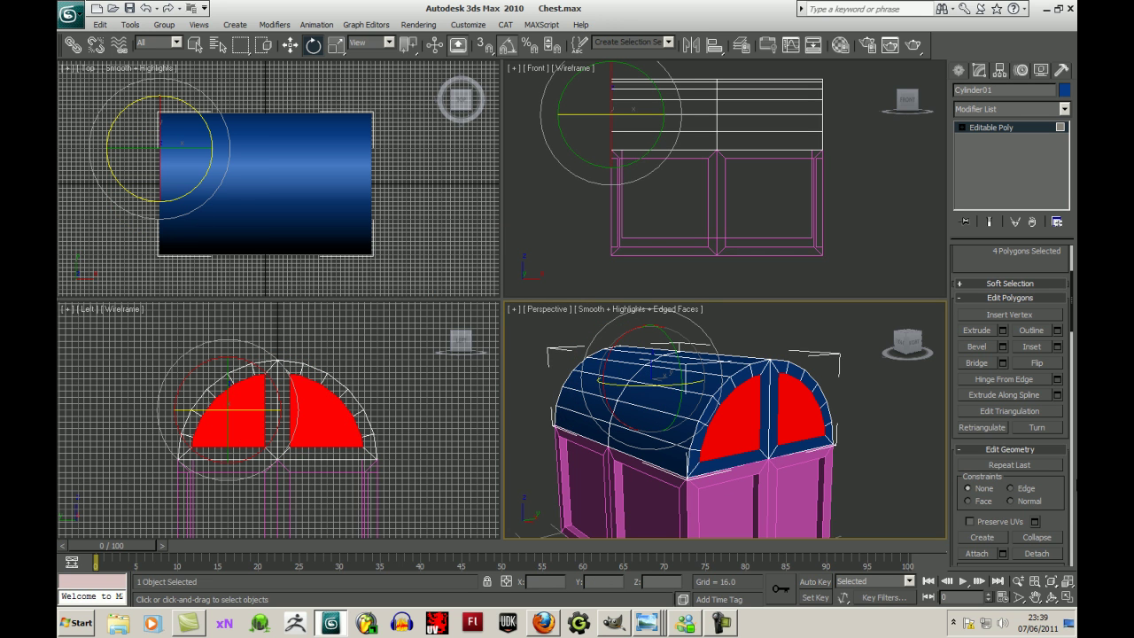
- Extrude the inset end panels by -3.0 as a group to recess them, and deselect the lid
{"action": "left_click", "coordinate": [1001, 329]}
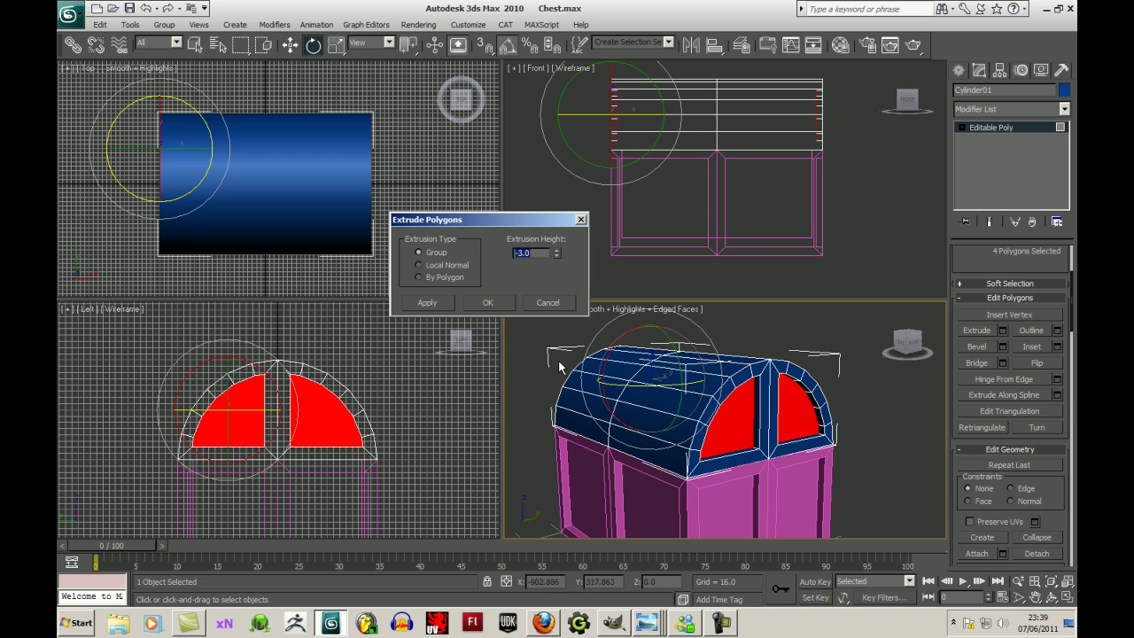
{"action": "left_click", "coordinate": [488, 302]}
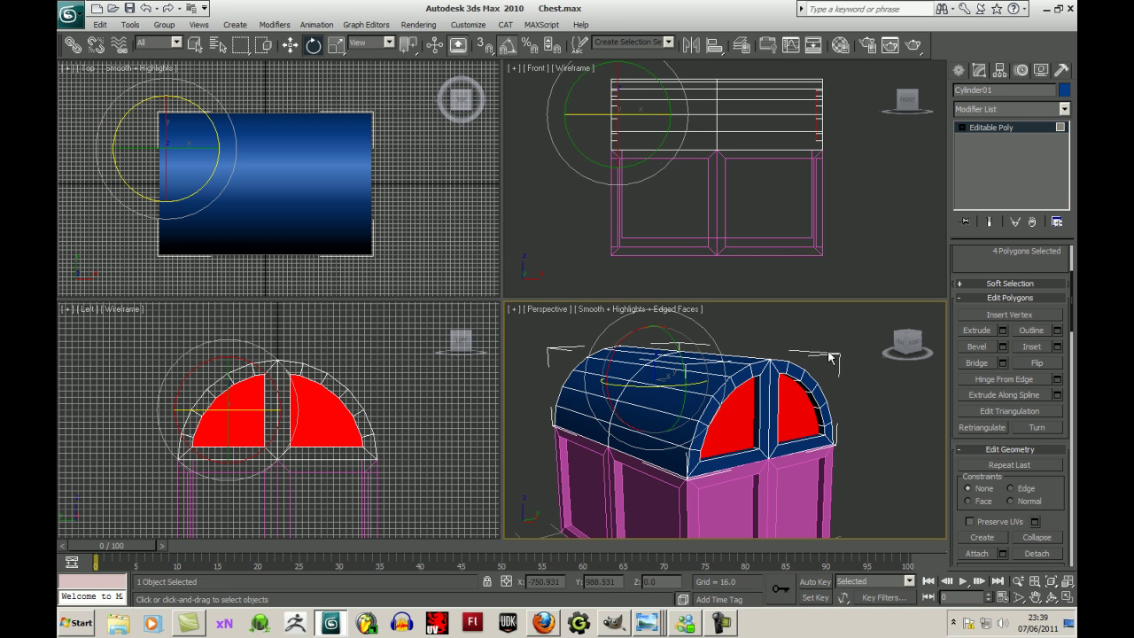
{"action": "left_click", "coordinate": [958, 72]}
{"action": "left_click", "coordinate": [852, 356]}
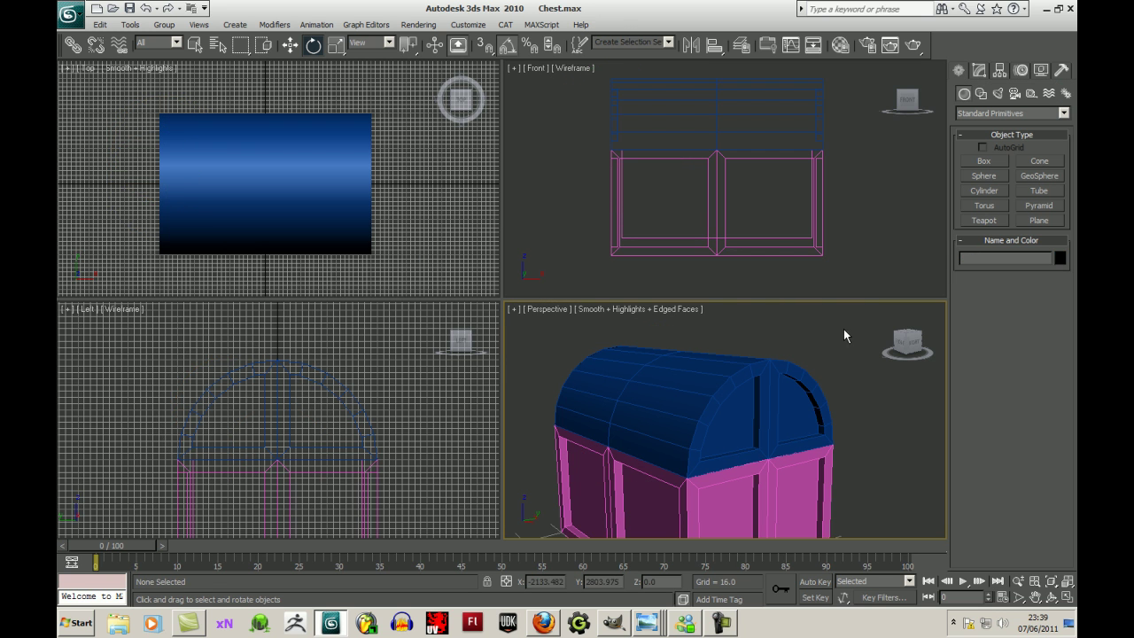
- Examine the whole chest from several angles in the Perspective view and fit it in all viewports
{"action": "left_click", "coordinate": [1049, 600]}
{"action": "left_click_drag", "start_coordinate": [710, 455], "coordinate": [750, 456]}
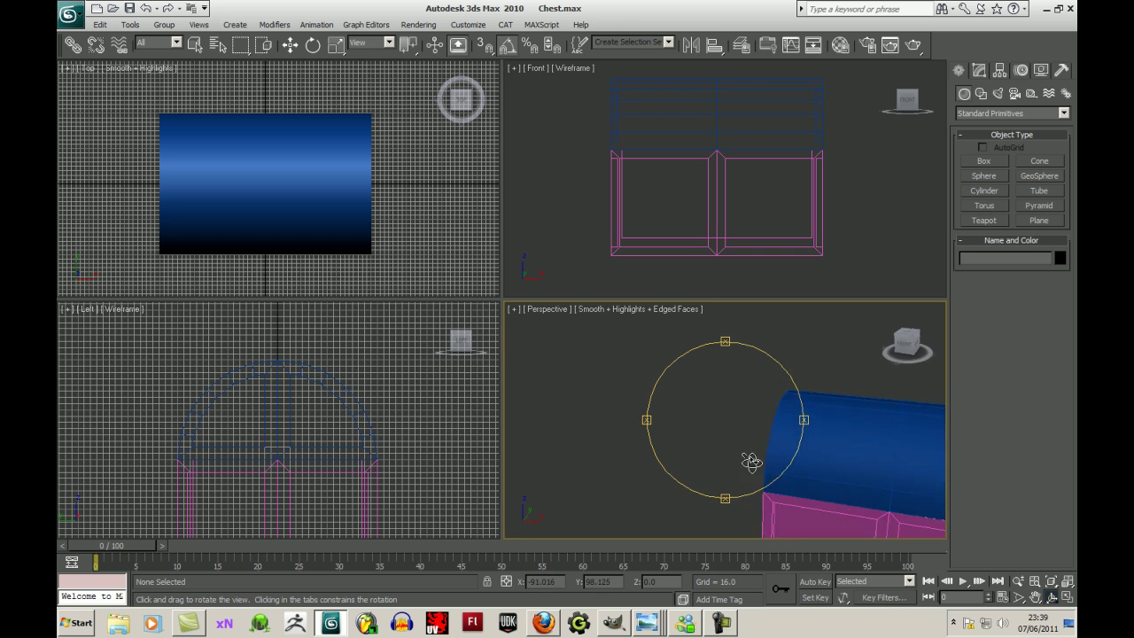
{"action": "scroll", "coordinate": [741, 457], "scroll_direction": "down", "scroll_amount": 4}
{"action": "middle_click_drag", "start_coordinate": [741, 457], "coordinate": [684, 461]}
{"action": "left_click_drag", "start_coordinate": [684, 460], "coordinate": [717, 454]}
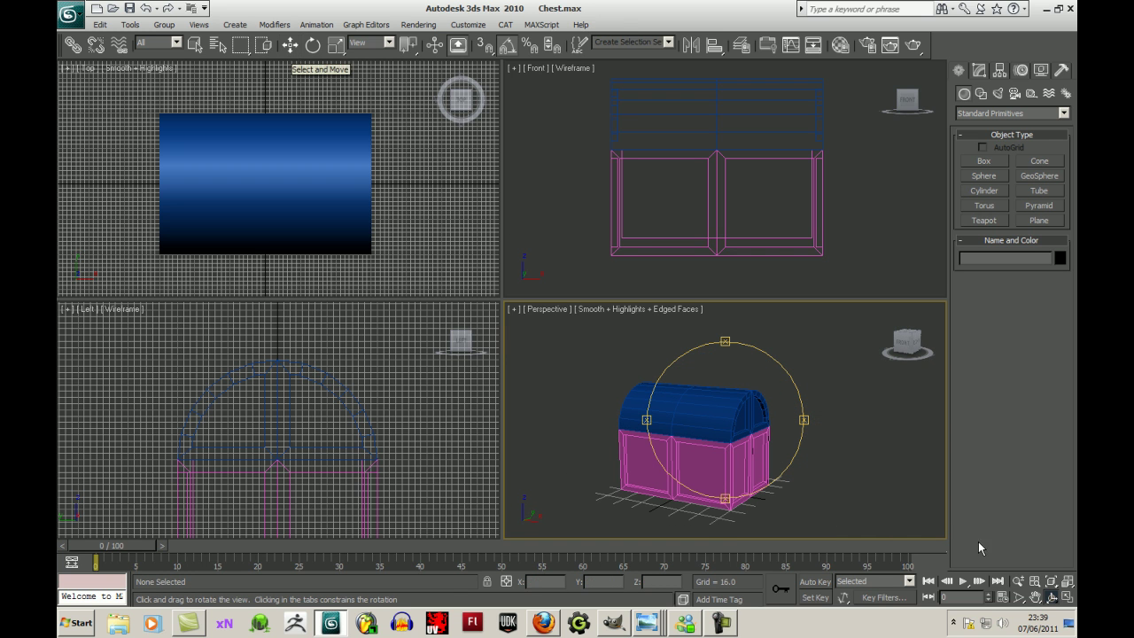
{"action": "left_click", "coordinate": [1068, 581]}
{"action": "left_click_drag", "start_coordinate": [1069, 583], "coordinate": [1070, 566]}
{"action": "left_click_drag", "start_coordinate": [776, 442], "coordinate": [872, 450]}
{"action": "left_click_drag", "start_coordinate": [1069, 584], "coordinate": [1068, 556]}
{"action": "left_click_drag", "start_coordinate": [753, 455], "coordinate": [728, 461]}
{"action": "scroll", "coordinate": [711, 458], "scroll_direction": "down", "scroll_amount": 3}
{"action": "left_click", "coordinate": [1068, 581]}
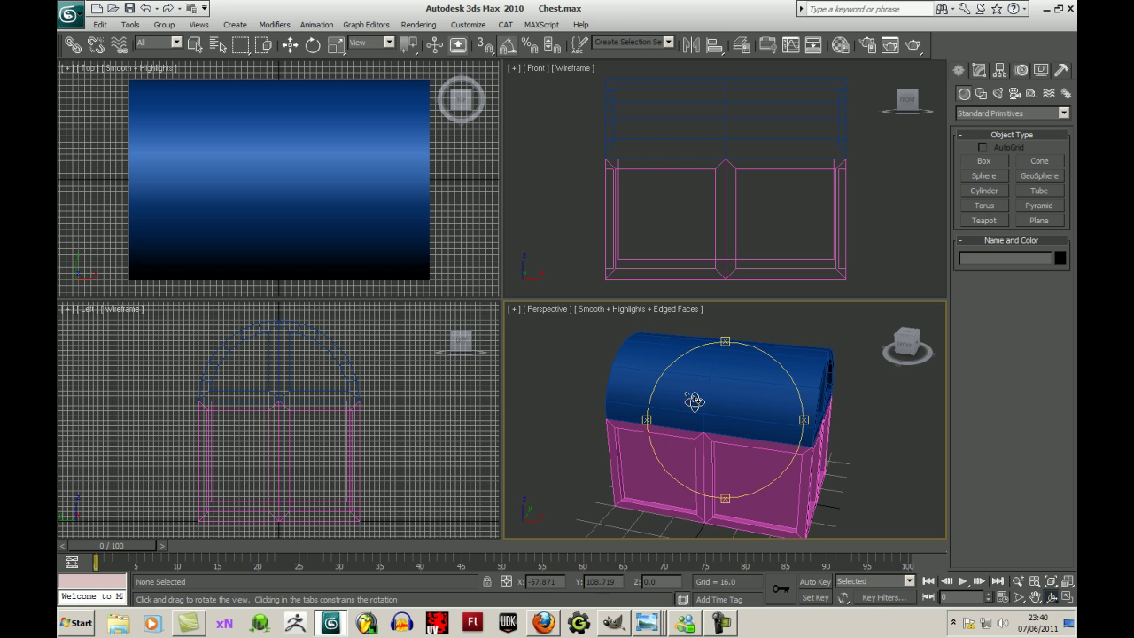
- Select the chest base and the lid in turn, framing each in the viewports, and fit the whole chest with the lid still selected
{"action": "left_click", "coordinate": [290, 44]}
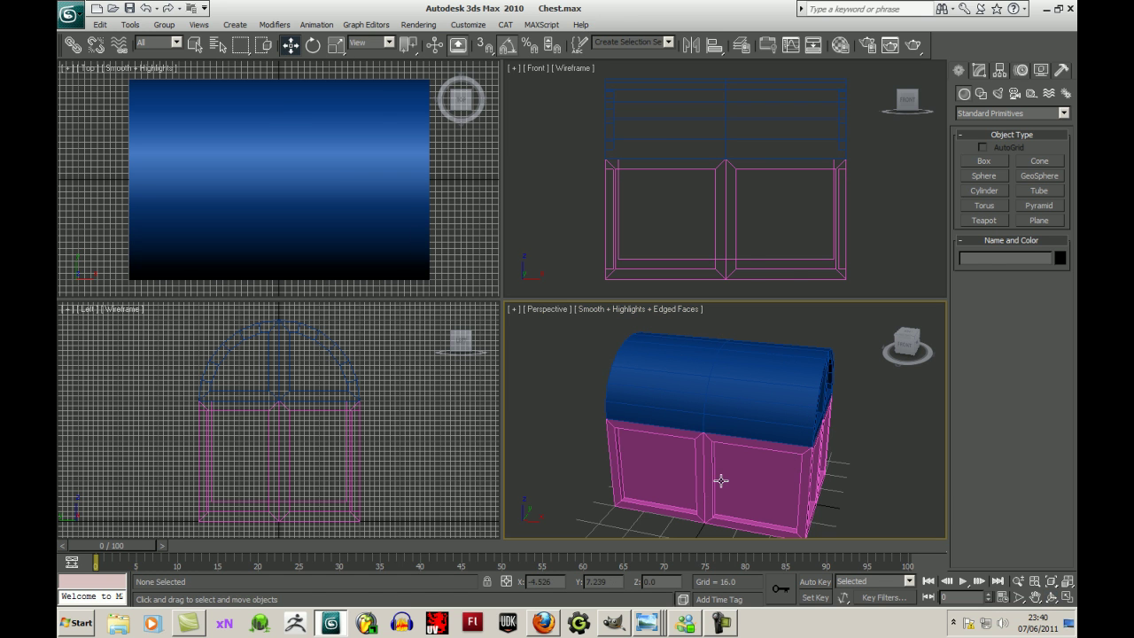
{"action": "left_click", "coordinate": [720, 481]}
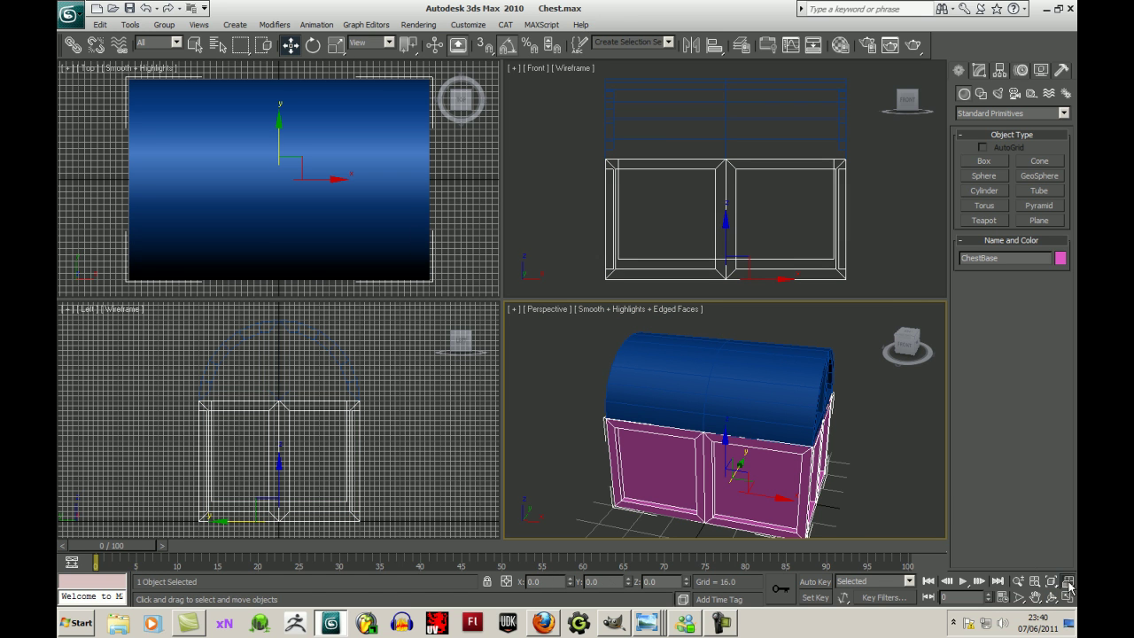
{"action": "left_click", "coordinate": [1070, 584]}
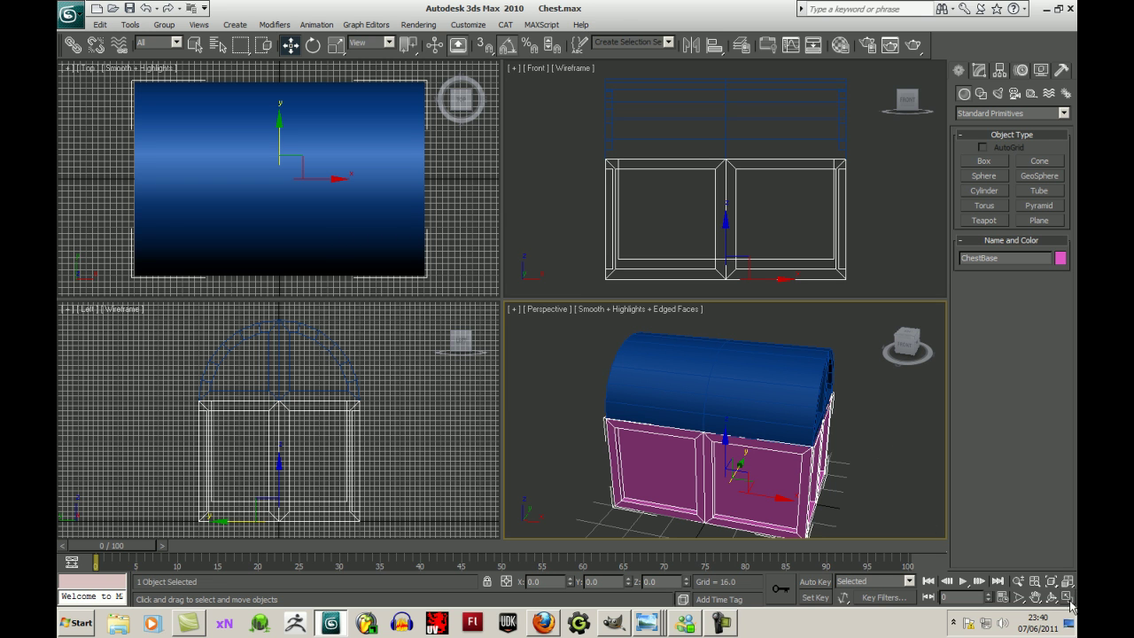
{"action": "left_click_drag", "start_coordinate": [1067, 584], "coordinate": [1069, 564]}
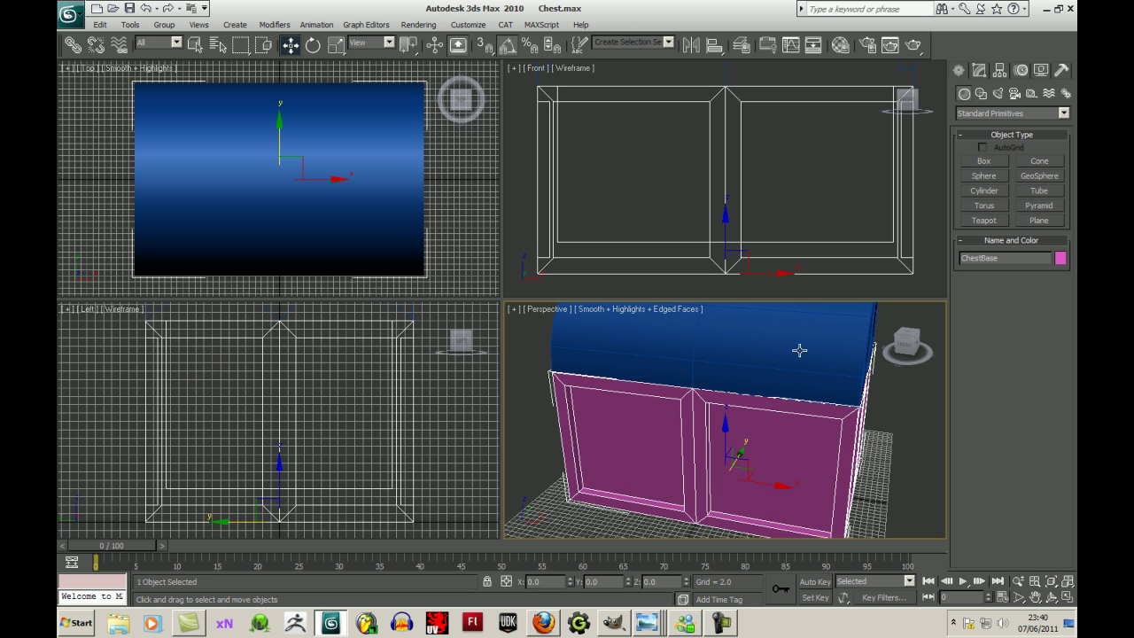
{"action": "left_click", "coordinate": [798, 350]}
{"action": "left_click", "coordinate": [1069, 583]}
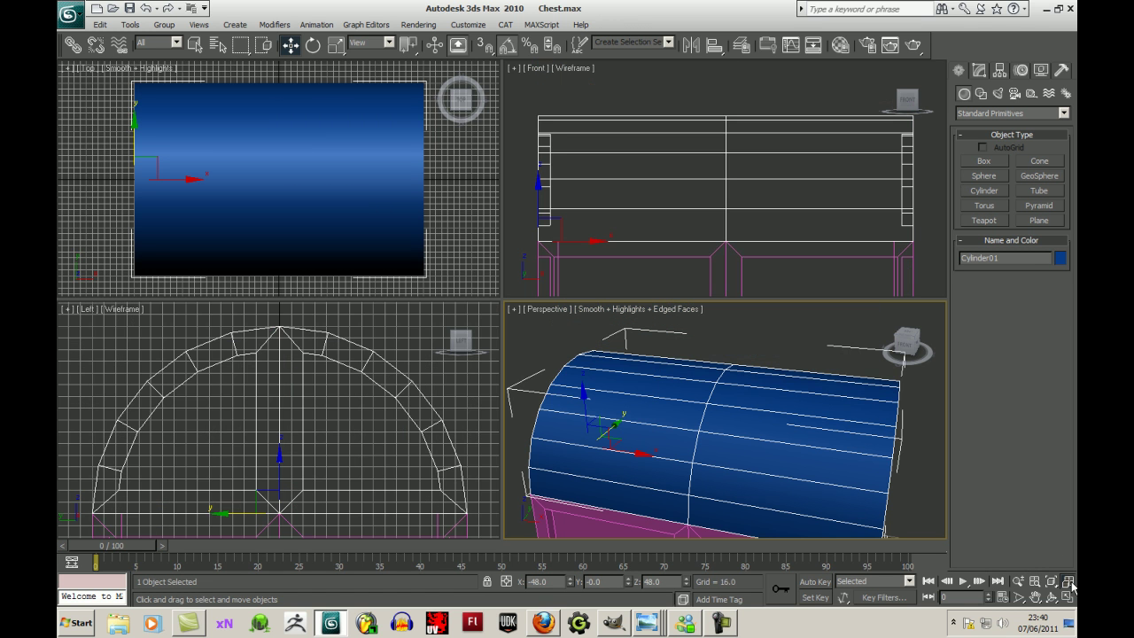
{"action": "left_click_drag", "start_coordinate": [1070, 586], "coordinate": [1070, 574]}
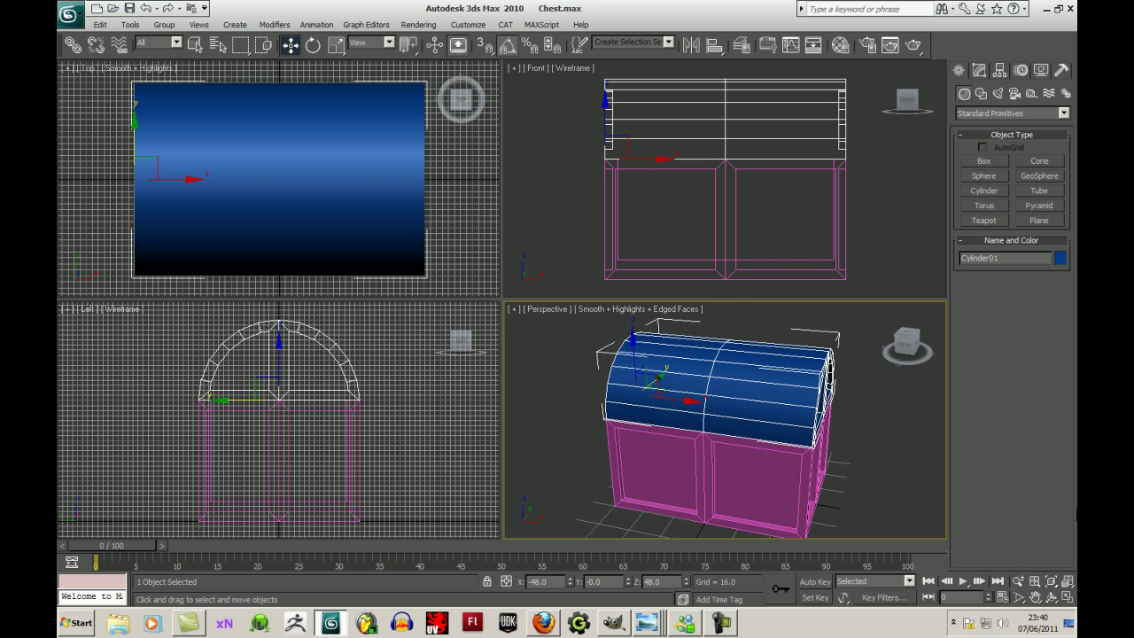
{"action": "left_click", "coordinate": [1051, 582]}
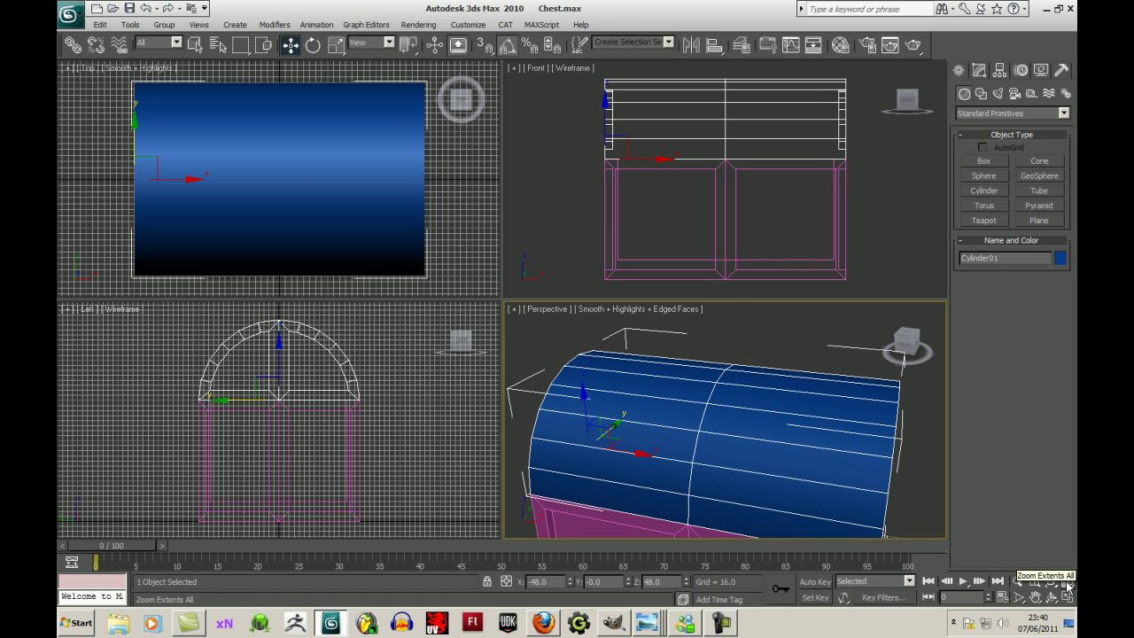
{"action": "left_click", "coordinate": [1069, 585]}
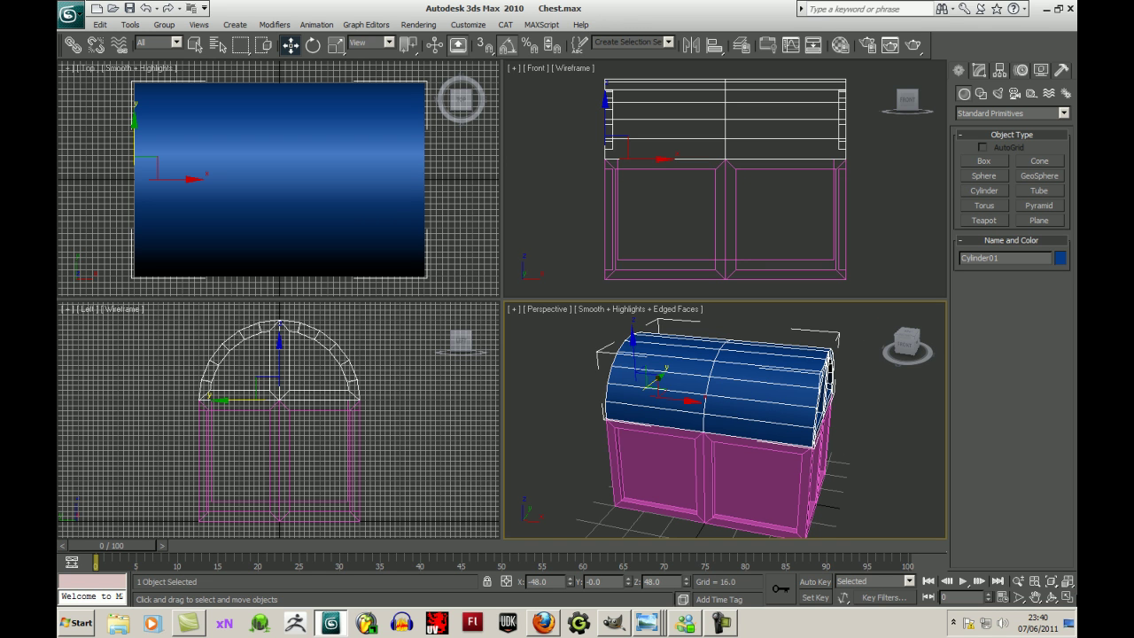
{"action": "left_click_drag", "start_coordinate": [910, 342], "coordinate": [824, 354]}
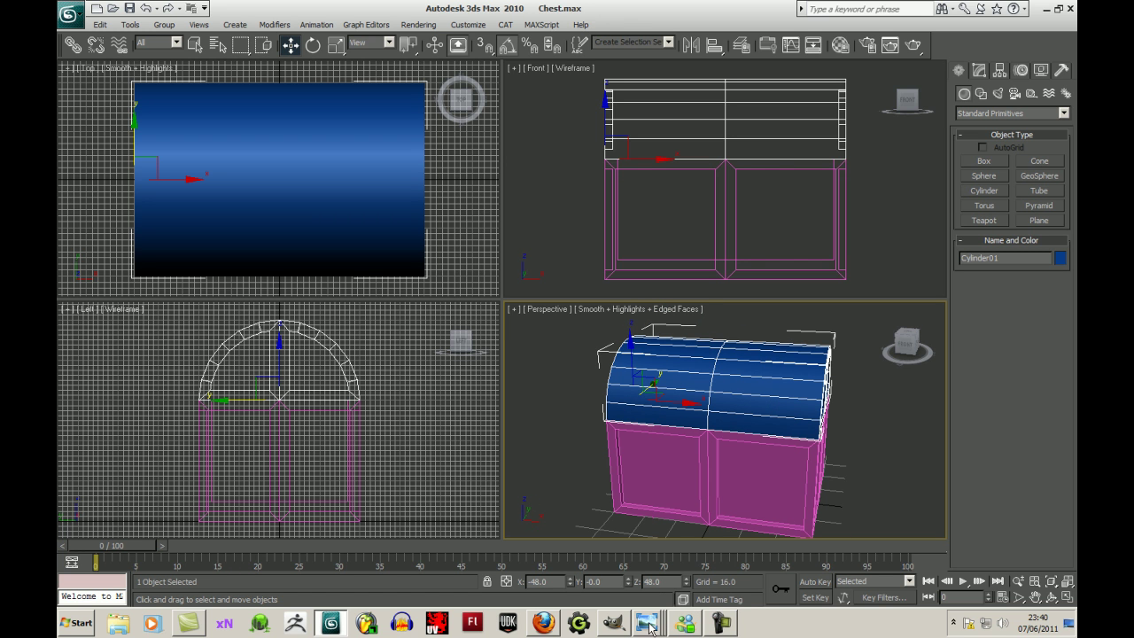
- Check the lid's panel layout on the concept sketch in GIMP, and return to the chest in 3ds Max
{"action": "left_click", "coordinate": [607, 630]}
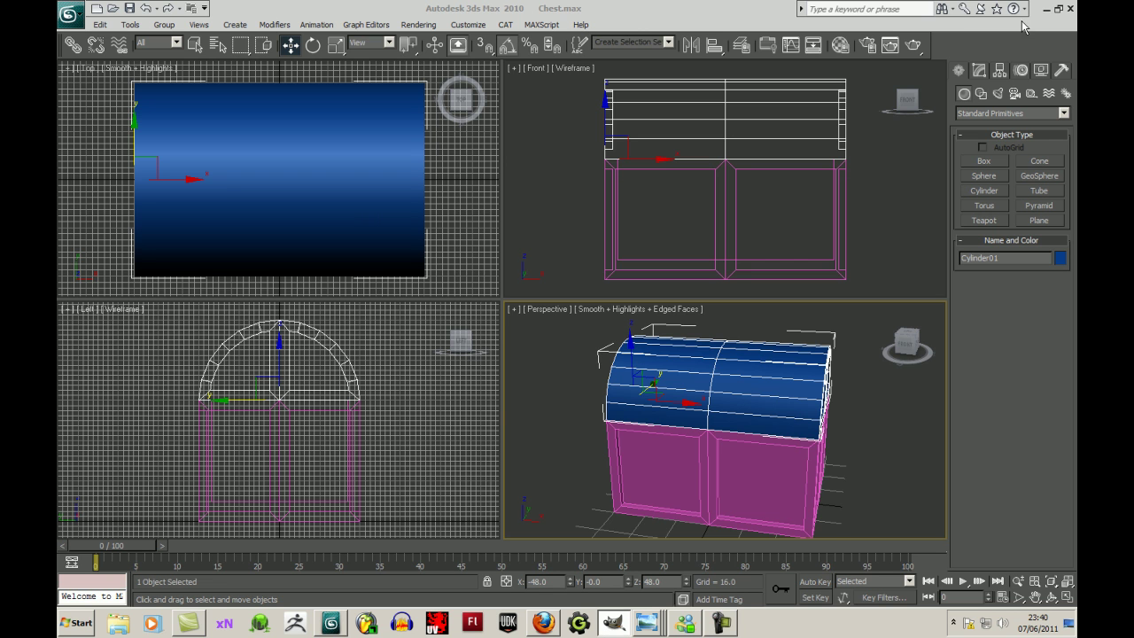
{"action": "left_click", "coordinate": [1046, 8]}
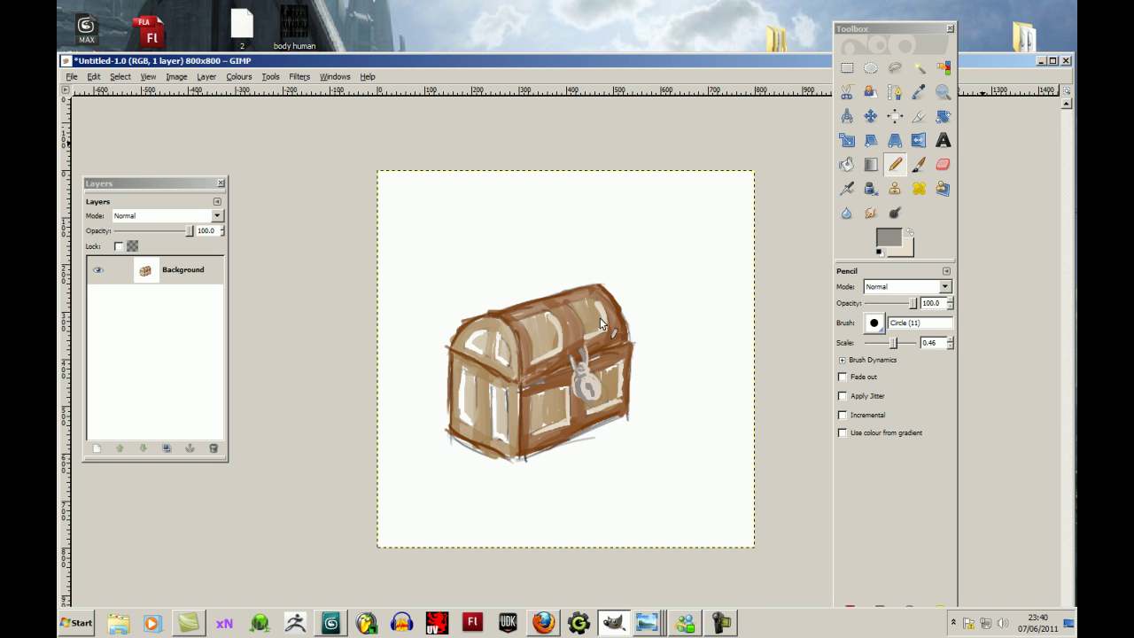
{"action": "left_click", "coordinate": [1040, 60]}
{"action": "left_click", "coordinate": [614, 624]}
{"action": "left_click", "coordinate": [331, 623]}
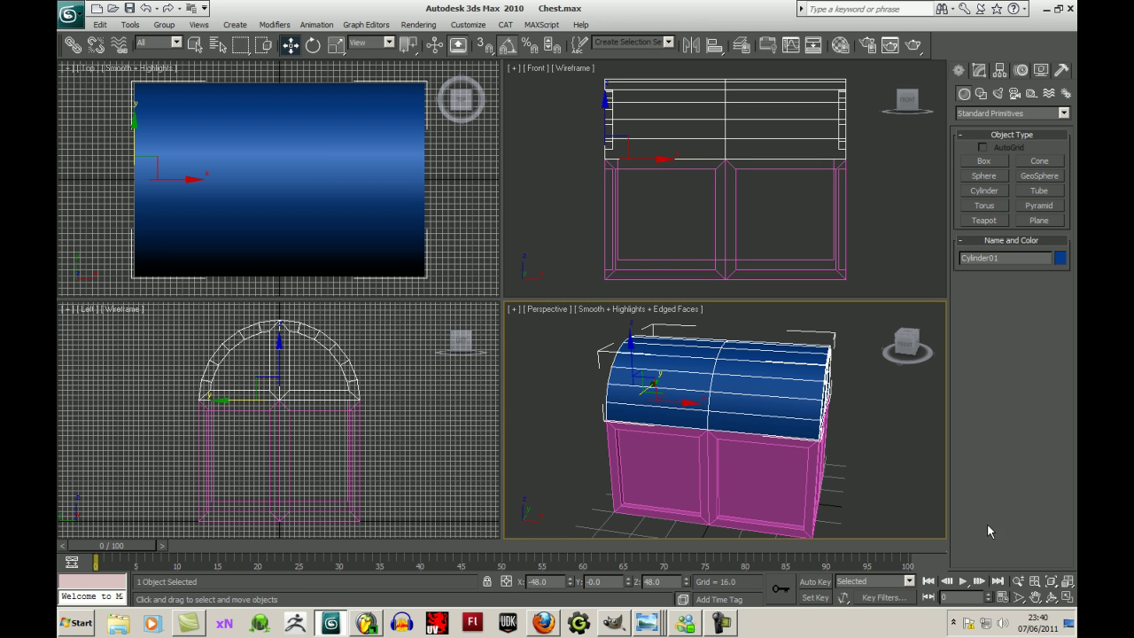
{"action": "left_click", "coordinate": [722, 625]}
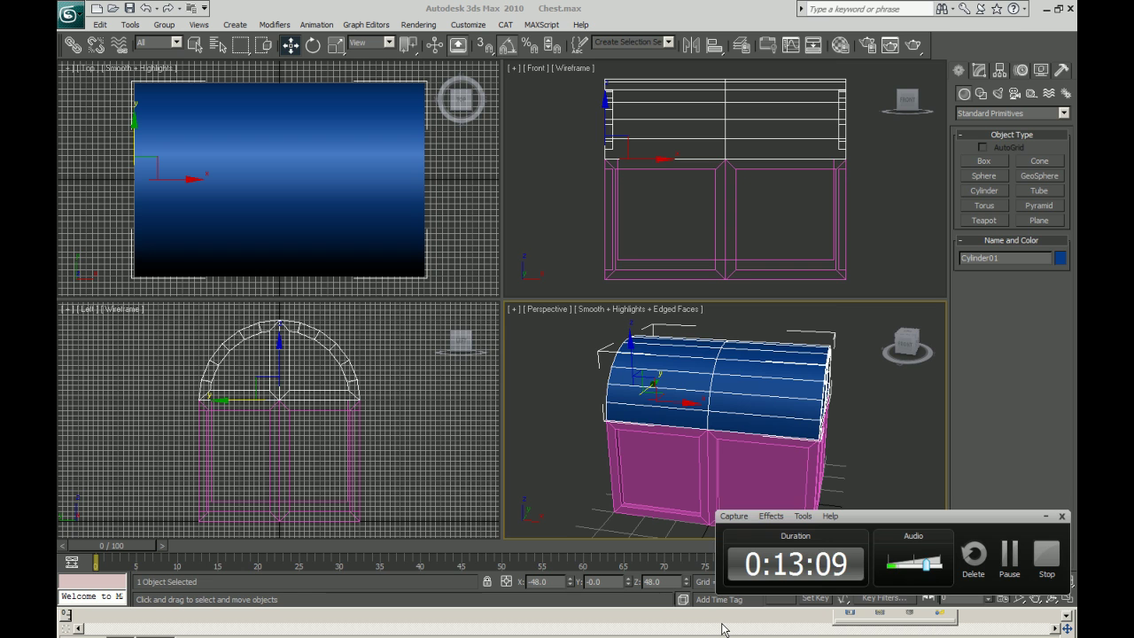
{"action": "left_click", "coordinate": [722, 624]}
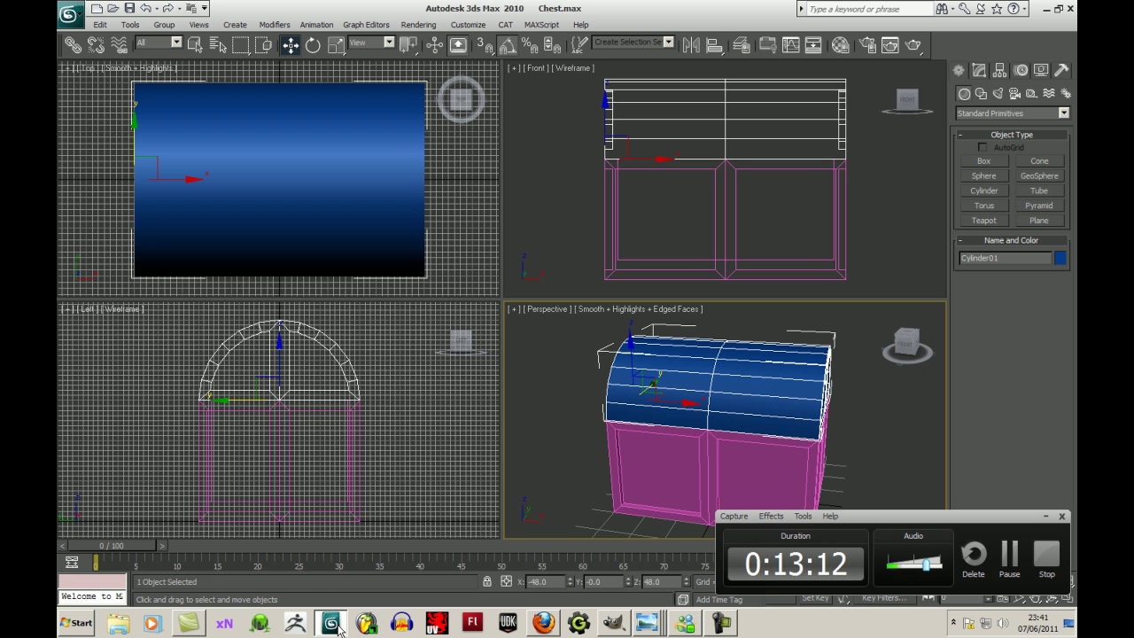
{"action": "left_click", "coordinate": [333, 624]}
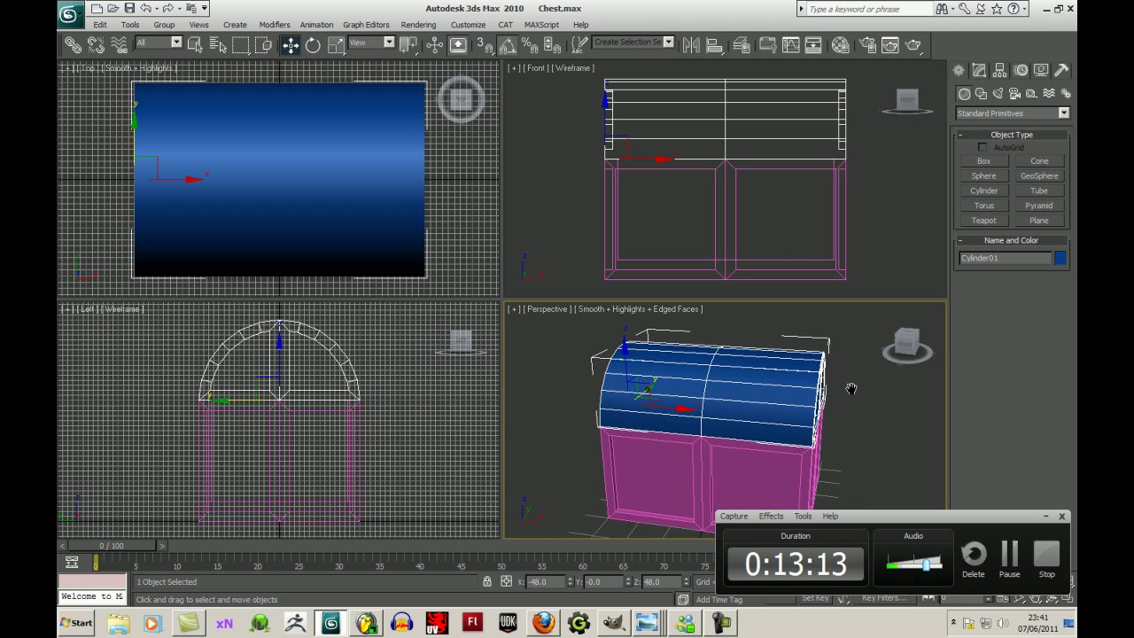
- In Polygon mode, add the four front curved polygons on the right half of the lid to the end-panel selection
{"action": "left_click", "coordinate": [979, 71]}
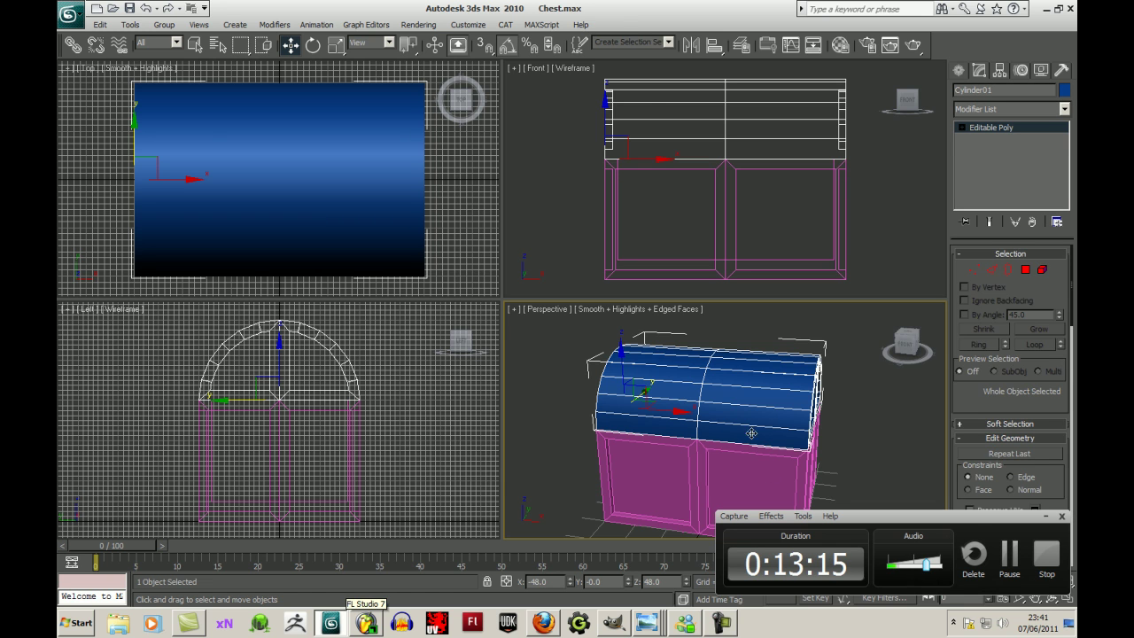
{"action": "left_click", "coordinate": [1025, 269]}
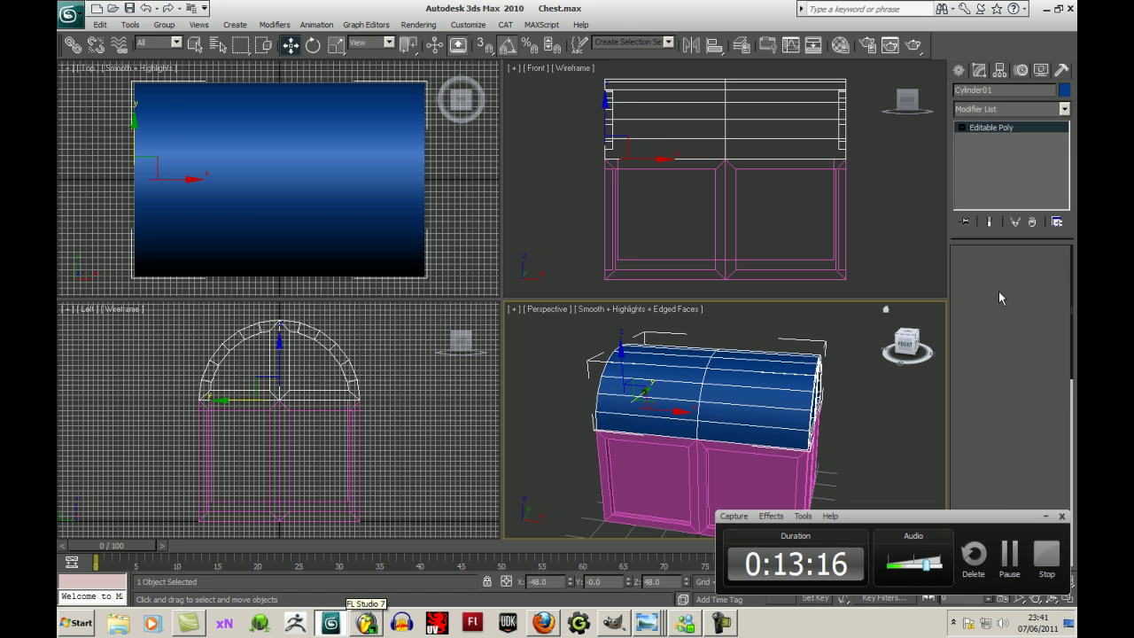
{"action": "left_click", "coordinate": [764, 416], "text": "ctrl"}
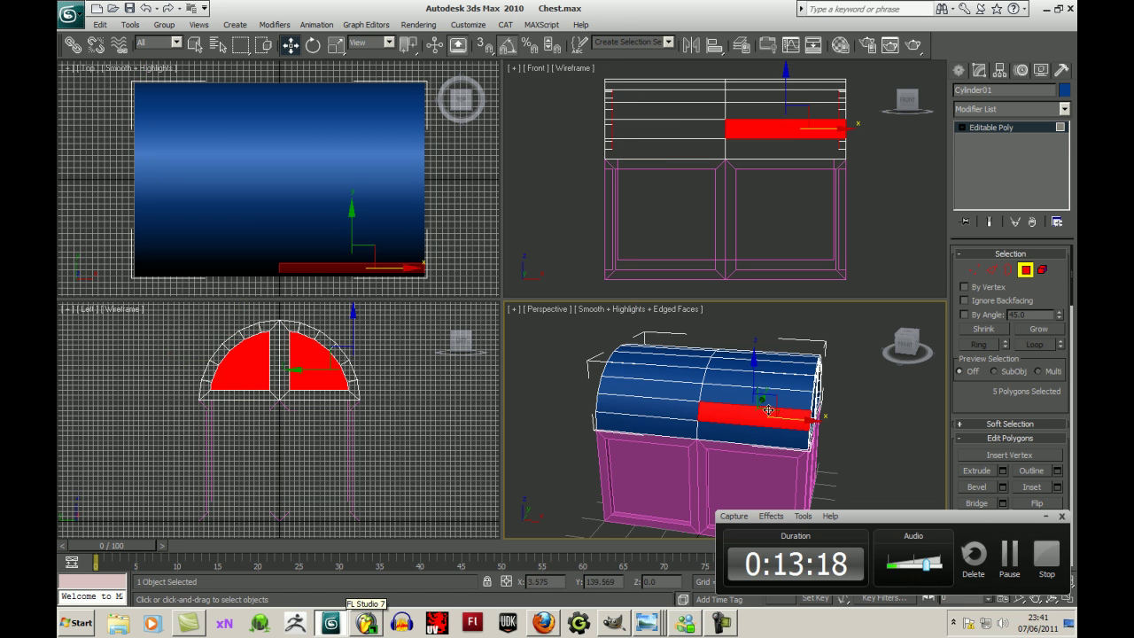
{"action": "left_click", "coordinate": [788, 363], "text": "ctrl"}
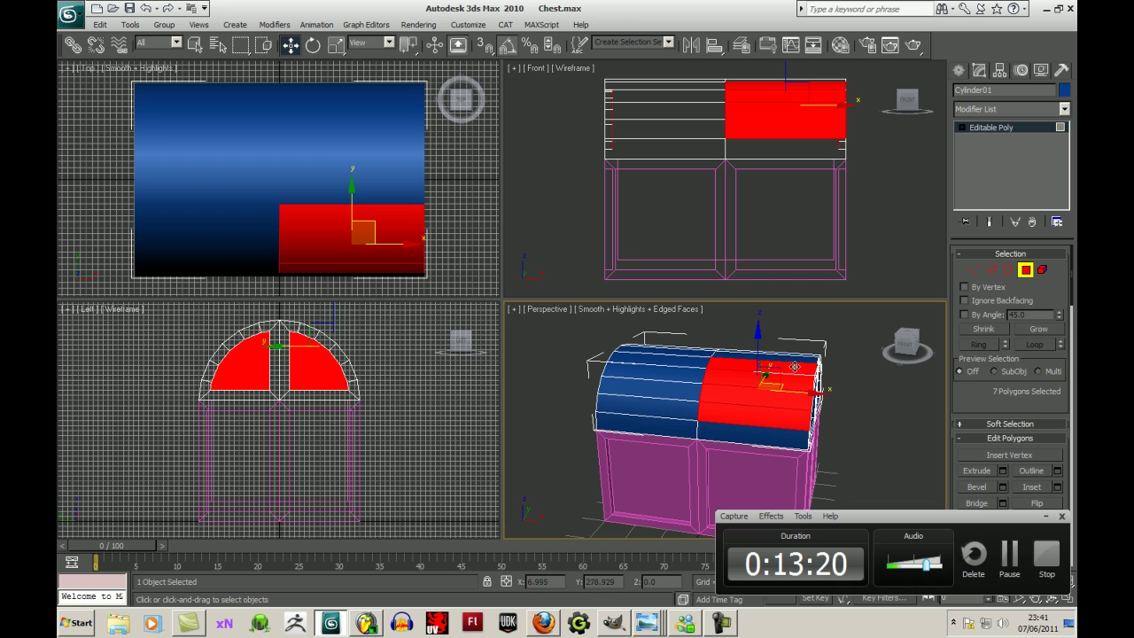
{"action": "left_click", "coordinate": [1048, 517]}
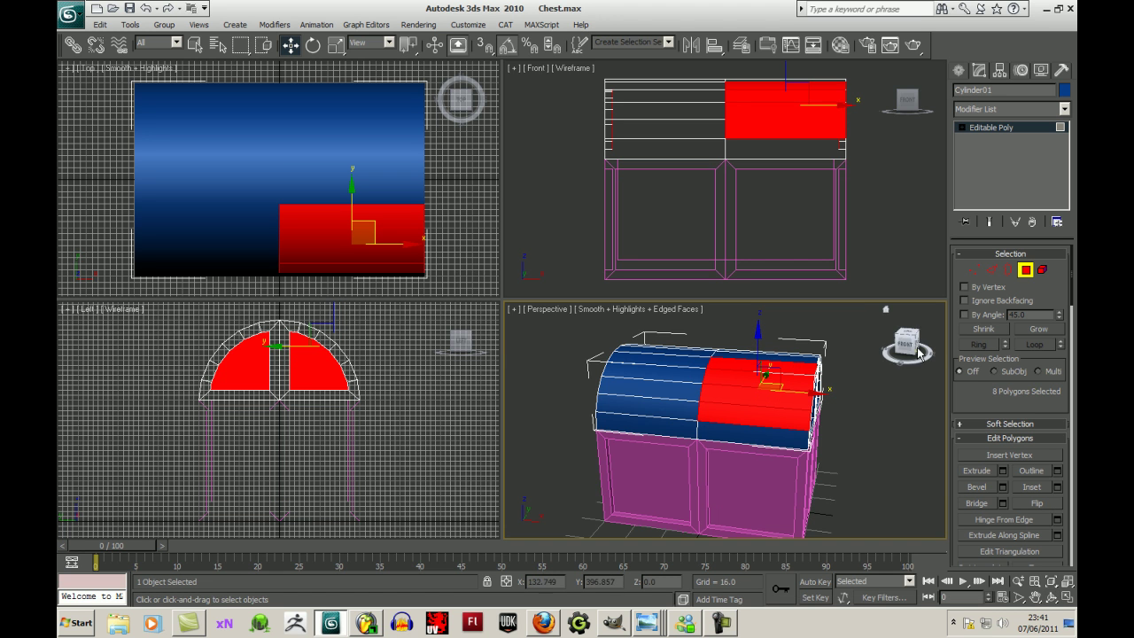
{"action": "mouse_move", "coordinate": [915, 348]}
{"action": "left_mouse_down"}
{"action": "mouse_move", "coordinate": [877, 376]}
{"action": "mouse_move", "coordinate": [842, 356]}
{"action": "mouse_move", "coordinate": [877, 343]}
{"action": "mouse_move", "coordinate": [870, 326]}
{"action": "mouse_move", "coordinate": [906, 341]}
{"action": "left_mouse_up"}
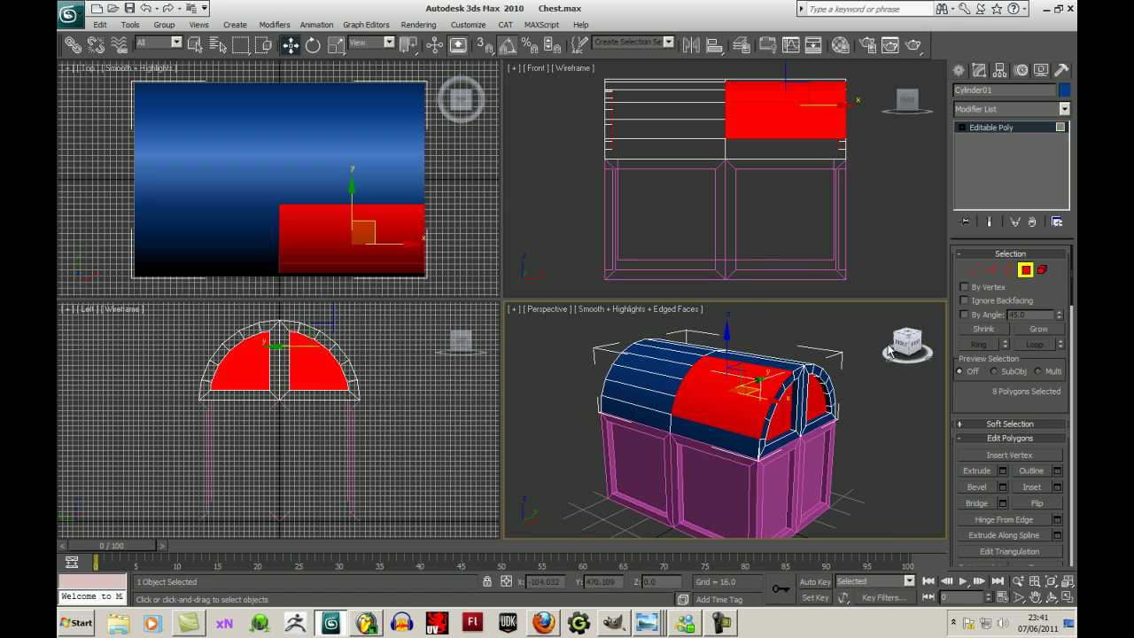
{"action": "left_click", "coordinate": [716, 418], "text": "alt"}
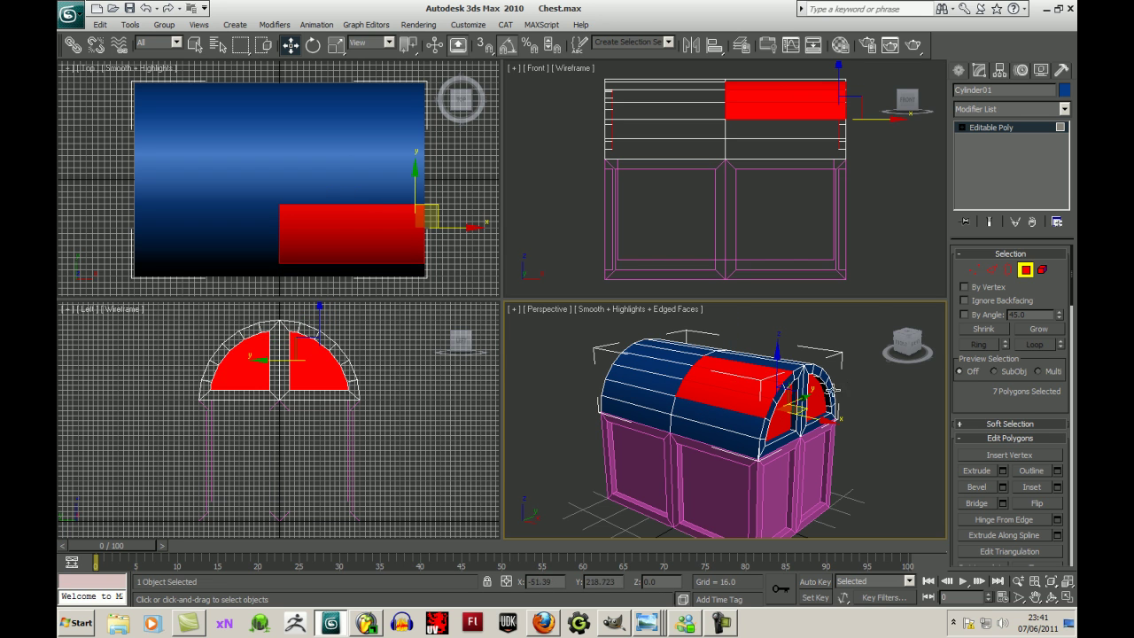
{"action": "left_click", "coordinate": [738, 423], "text": "ctrl"}
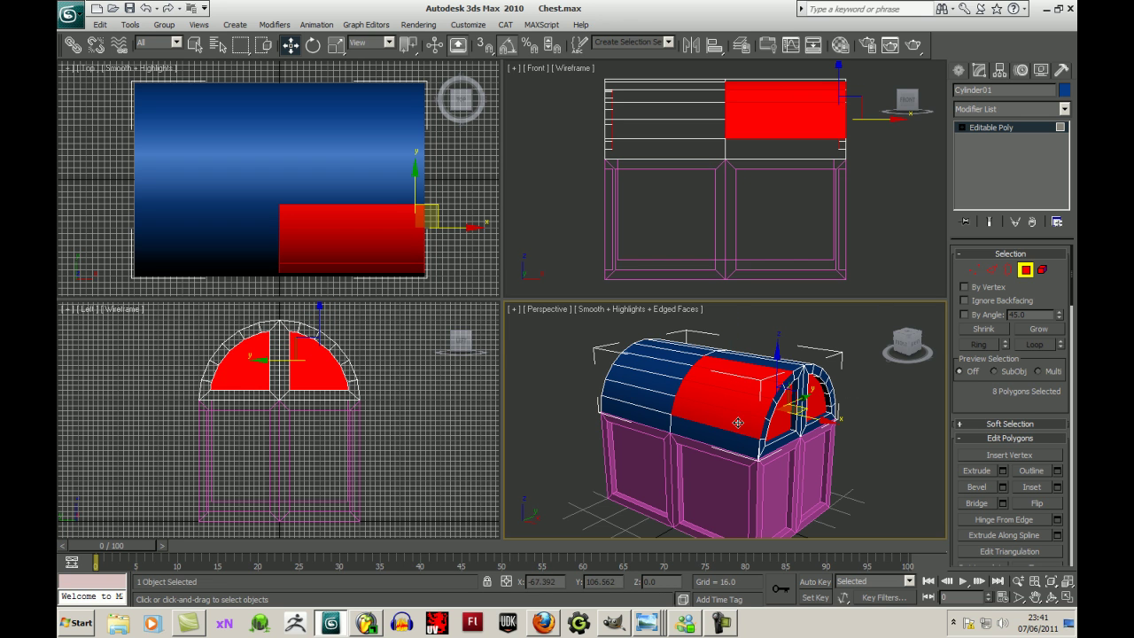
- Add the four matching rear curved polygons on the right half of the lid, leaving the crown strip unselected
{"action": "left_click_drag", "start_coordinate": [910, 351], "coordinate": [881, 349]}
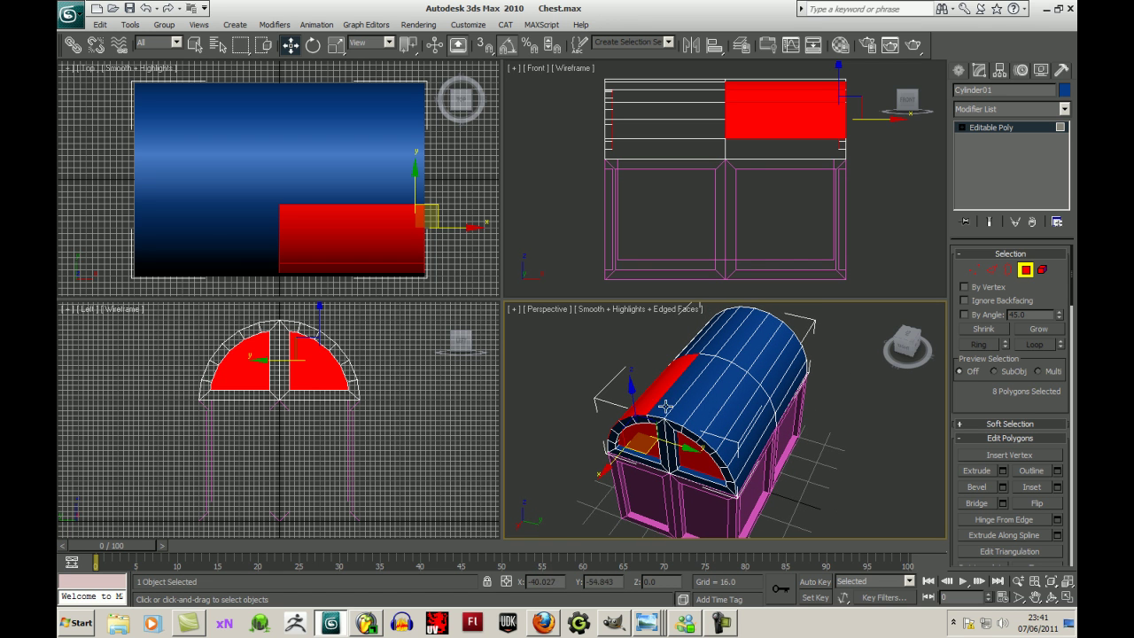
{"action": "left_click", "coordinate": [710, 409], "text": "ctrl"}
{"action": "left_click", "coordinate": [719, 424], "text": "ctrl"}
{"action": "left_click", "coordinate": [730, 441], "text": "ctrl"}
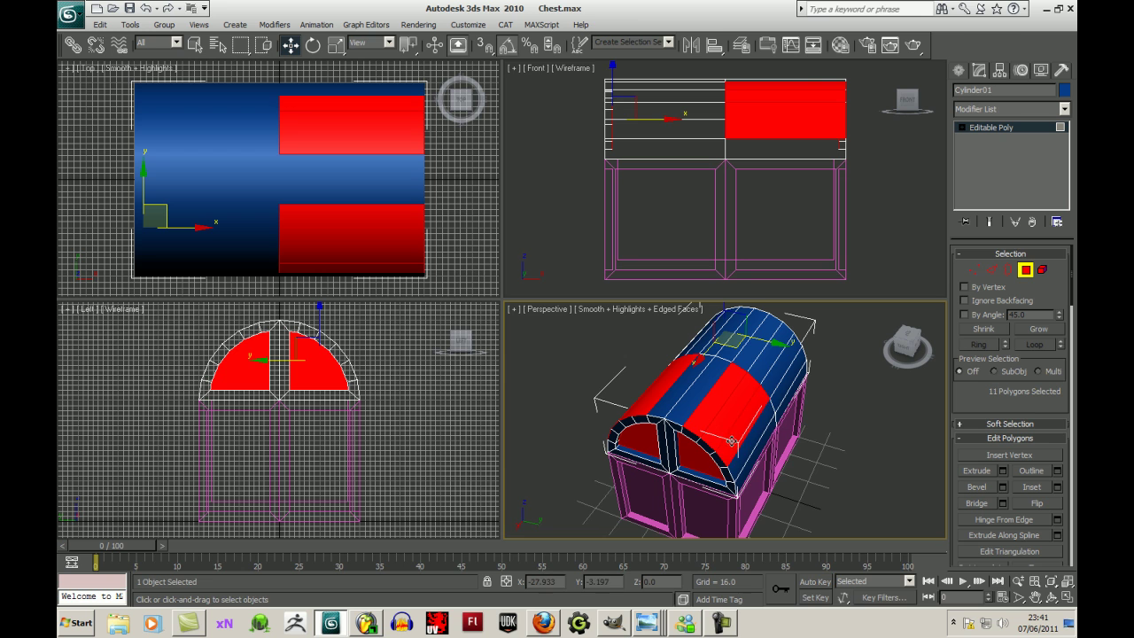
{"action": "left_click", "coordinate": [740, 459], "text": "ctrl"}
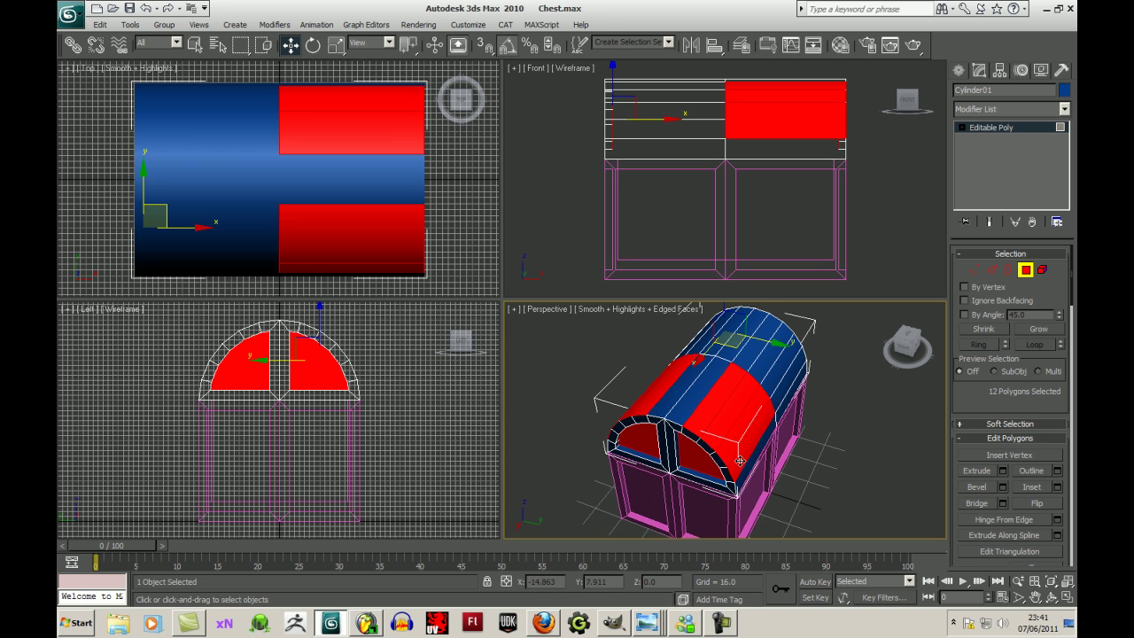
{"action": "left_click", "coordinate": [680, 390], "text": "ctrl"}
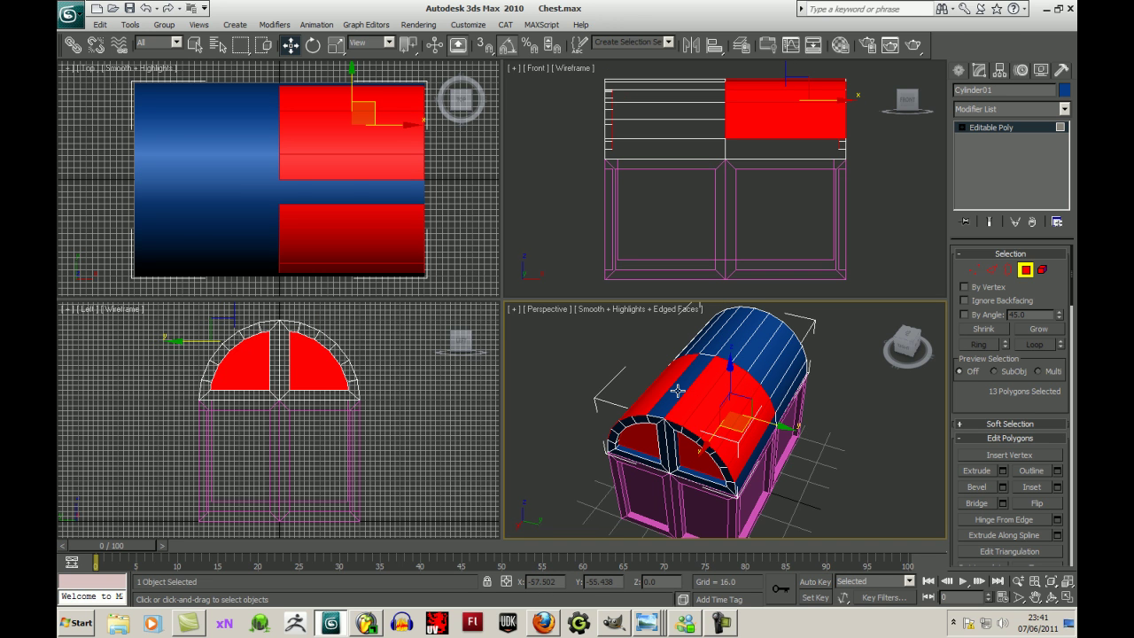
{"action": "key", "text": "ctrl+z"}
{"action": "mouse_move", "coordinate": [914, 347]}
{"action": "left_mouse_down"}
{"action": "mouse_move", "coordinate": [888, 344]}
{"action": "mouse_move", "coordinate": [905, 357]}
{"action": "left_mouse_up"}
{"action": "left_click", "coordinate": [758, 372], "text": "ctrl"}
{"action": "left_click", "coordinate": [748, 392], "text": "ctrl"}
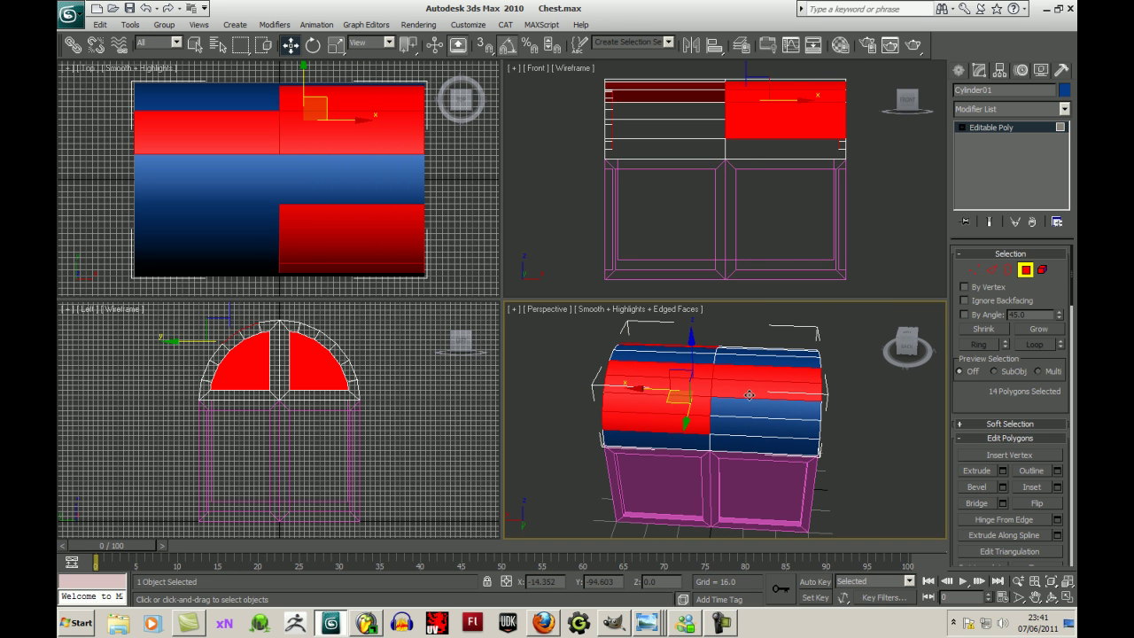
{"action": "left_click", "coordinate": [746, 409], "text": "ctrl"}
{"action": "left_click", "coordinate": [748, 428], "text": "ctrl"}
{"action": "left_click", "coordinate": [812, 408]}
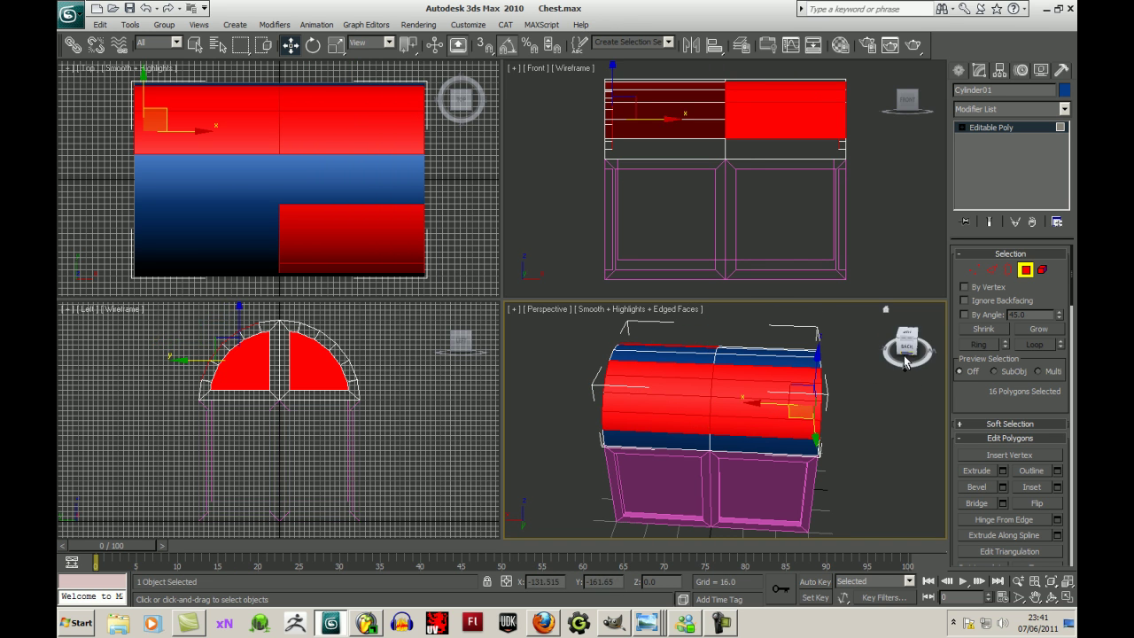
{"action": "left_click", "coordinate": [766, 425], "text": "alt"}
{"action": "left_click", "coordinate": [749, 407], "text": "alt"}
{"action": "left_click", "coordinate": [744, 391], "text": "alt"}
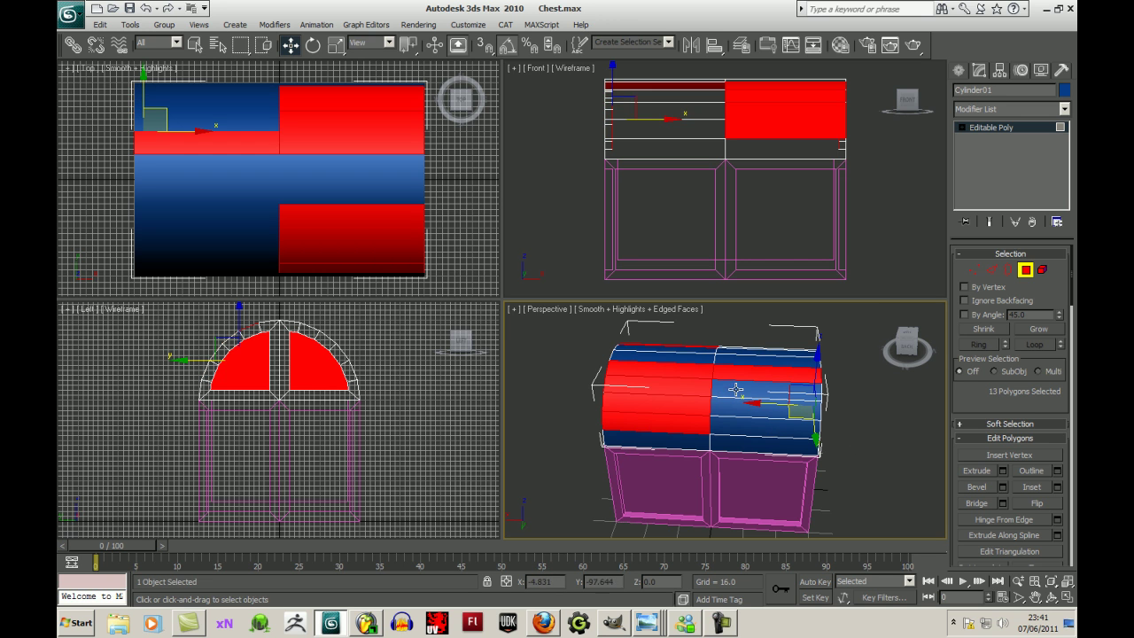
{"action": "left_click", "coordinate": [739, 376], "text": "alt"}
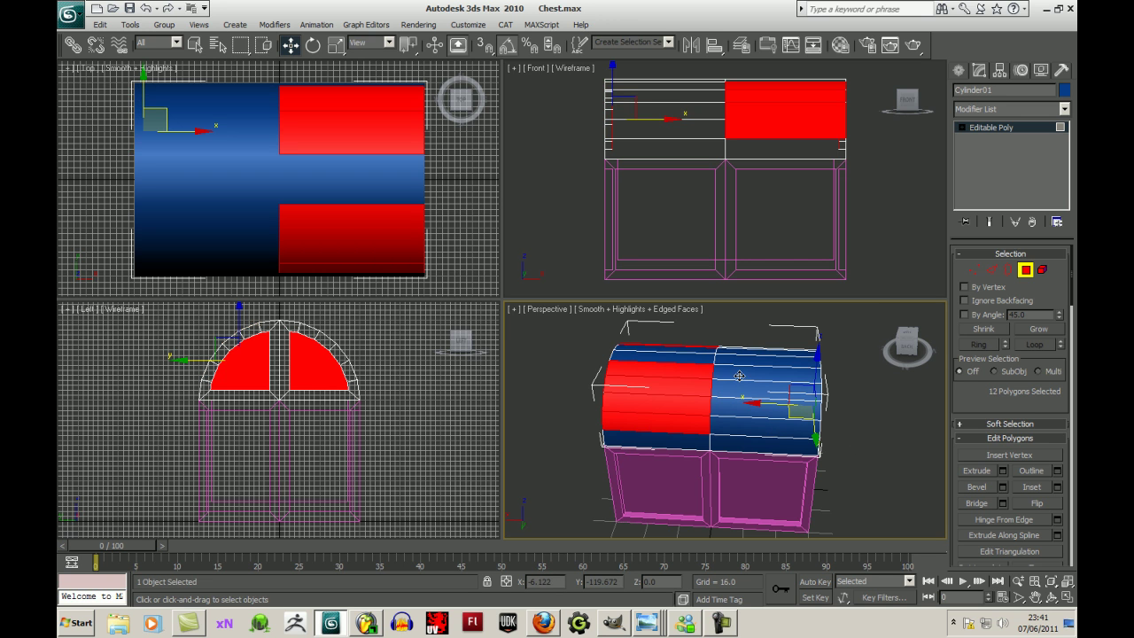
- Switch the inset type to Group and preview the 4.0 inset on the selected polygons without applying it
{"action": "left_click", "coordinate": [1057, 487]}
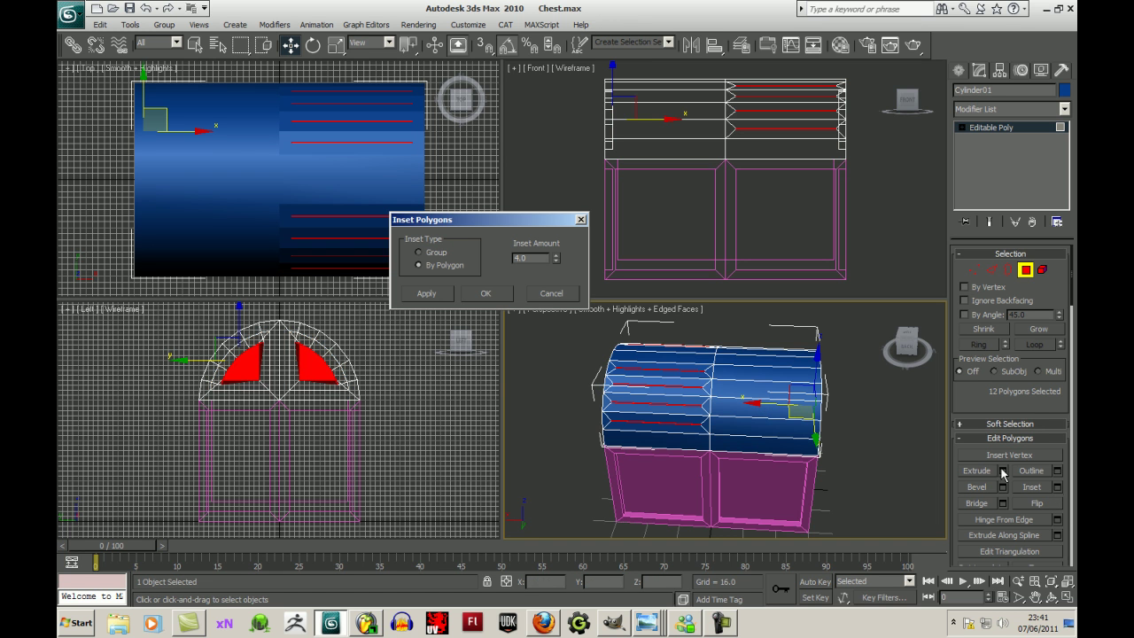
{"action": "left_click", "coordinate": [438, 254]}
{"action": "mouse_move", "coordinate": [892, 358]}
{"action": "left_mouse_down"}
{"action": "mouse_move", "coordinate": [927, 326]}
{"action": "mouse_move", "coordinate": [896, 340]}
{"action": "left_mouse_up"}
{"action": "left_click", "coordinate": [680, 426]}
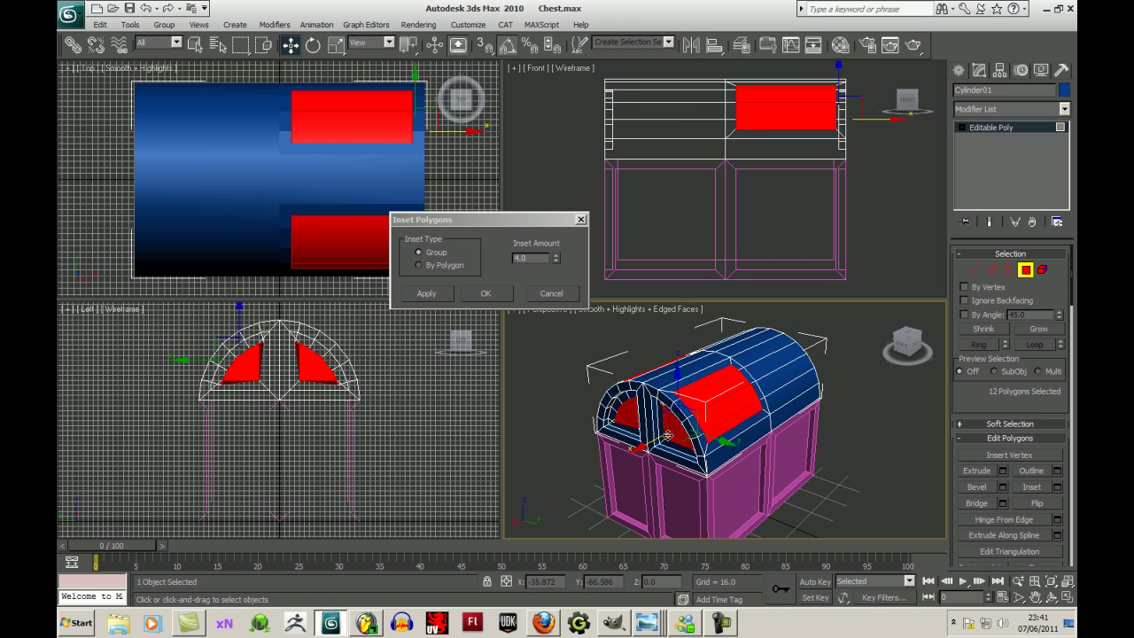
{"action": "left_click", "coordinate": [549, 294]}
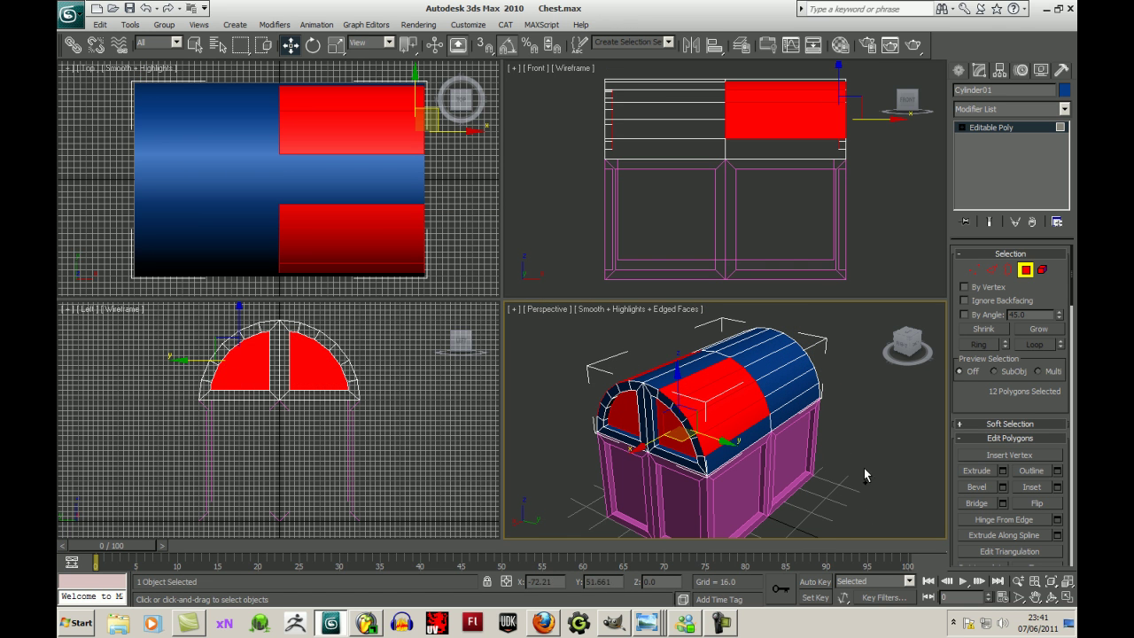
- Remove the four recessed end panels from the selection, keeping only the curved polygons on the lid's right half
{"action": "left_click", "coordinate": [673, 443], "text": "alt"}
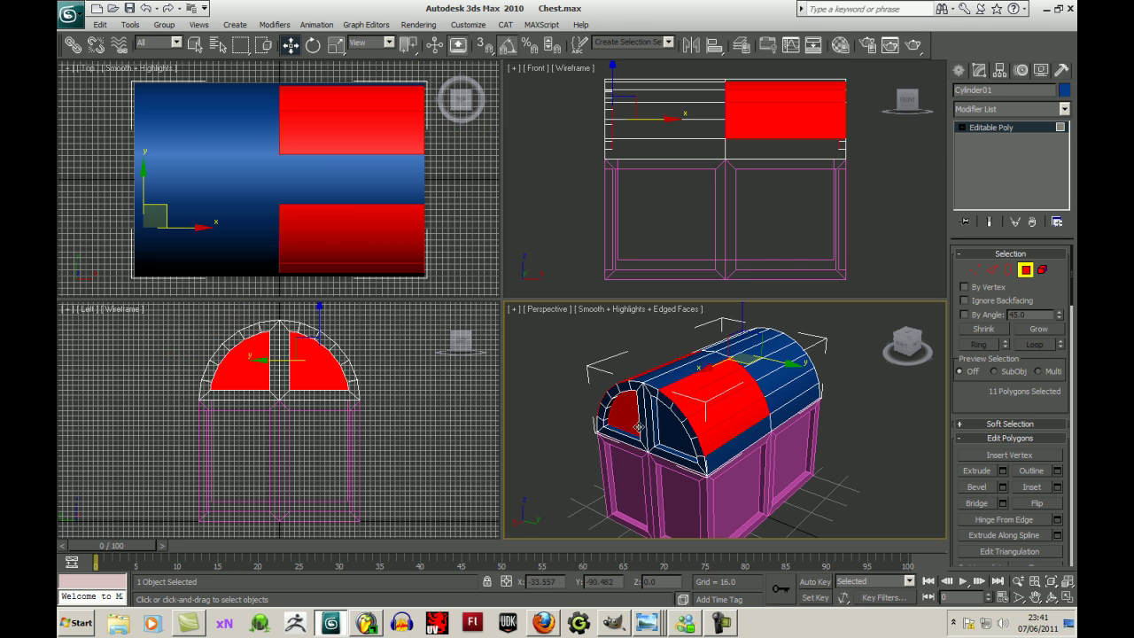
{"action": "left_click", "coordinate": [631, 420], "text": "alt"}
{"action": "left_click_drag", "start_coordinate": [905, 342], "coordinate": [806, 342]}
{"action": "left_click", "coordinate": [780, 410], "text": "alt"}
{"action": "left_click", "coordinate": [724, 401], "text": "alt"}
{"action": "left_click", "coordinate": [905, 344]}
{"action": "left_click_drag", "start_coordinate": [905, 344], "coordinate": [877, 362]}
- Inset the selected curved polygons by 4.0 as a group and extrude them by -3.0 as a group to recess them
{"action": "left_click", "coordinate": [1055, 487]}
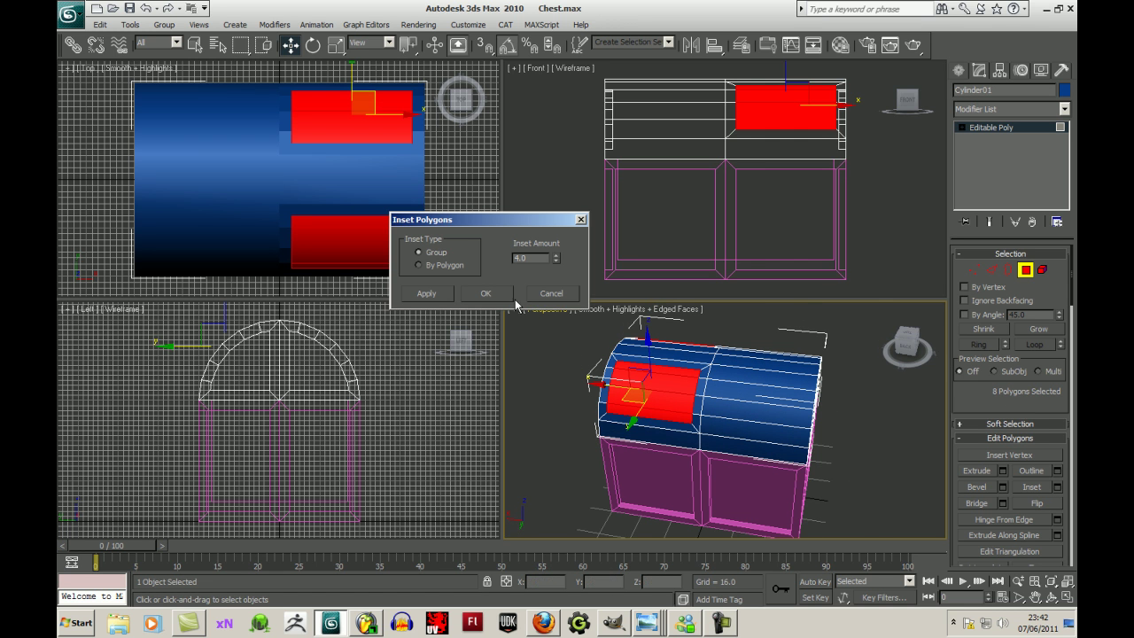
{"action": "left_click", "coordinate": [485, 293]}
{"action": "left_click", "coordinate": [1002, 471]}
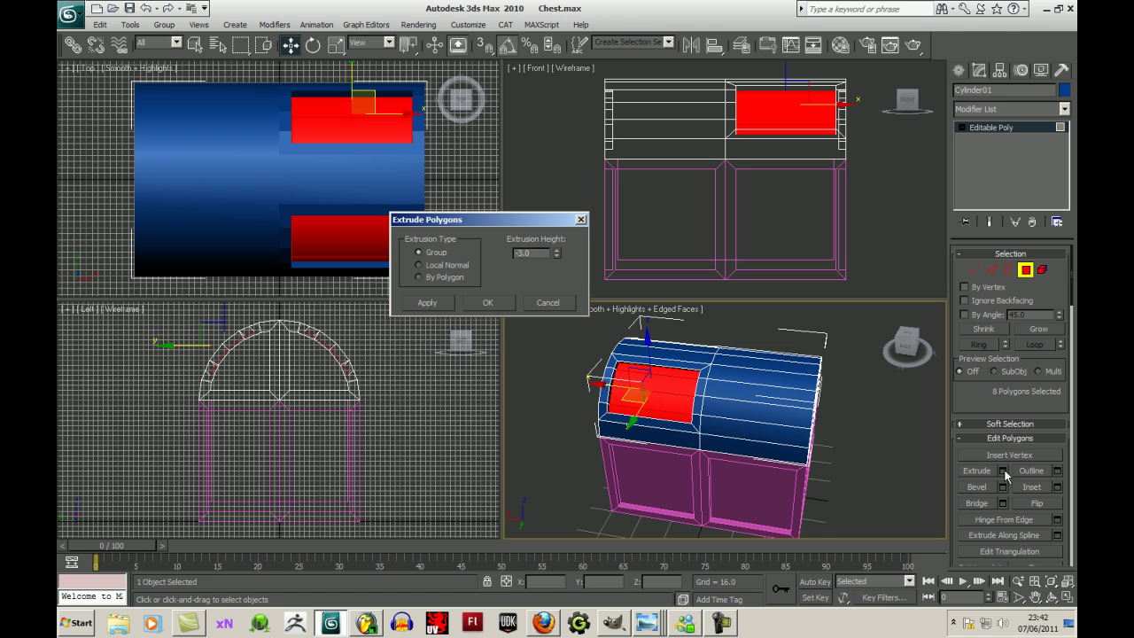
{"action": "left_click_drag", "start_coordinate": [906, 346], "coordinate": [785, 347]}
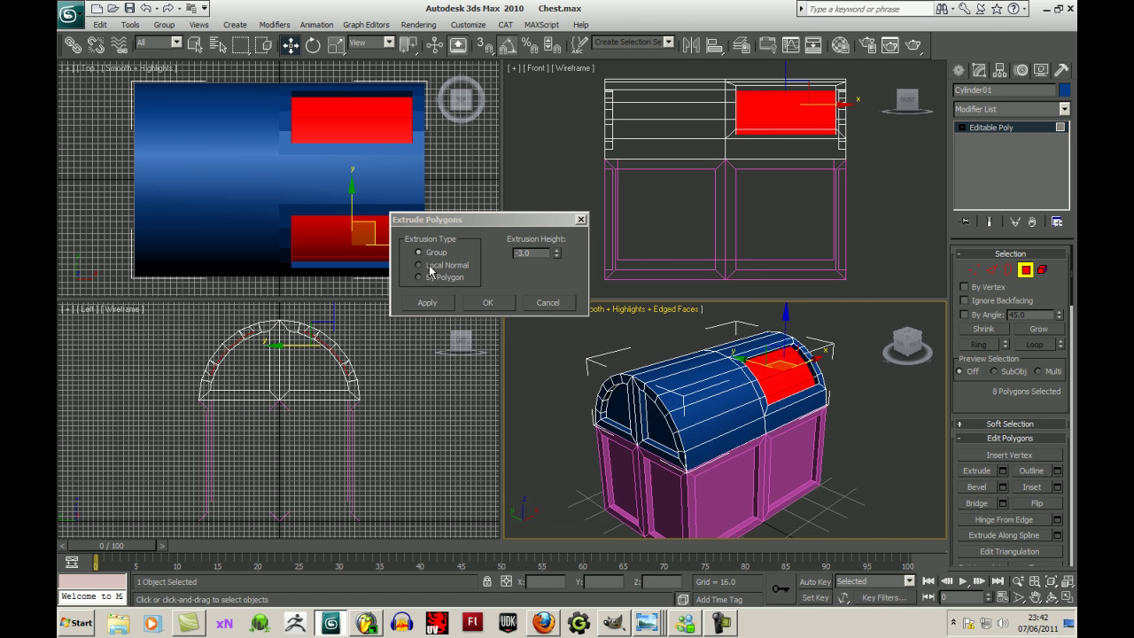
{"action": "left_click", "coordinate": [488, 303]}
- Select the four front curved polygons on the left half of the lid
{"action": "left_click", "coordinate": [739, 421]}
{"action": "left_click", "coordinate": [724, 404], "text": "ctrl"}
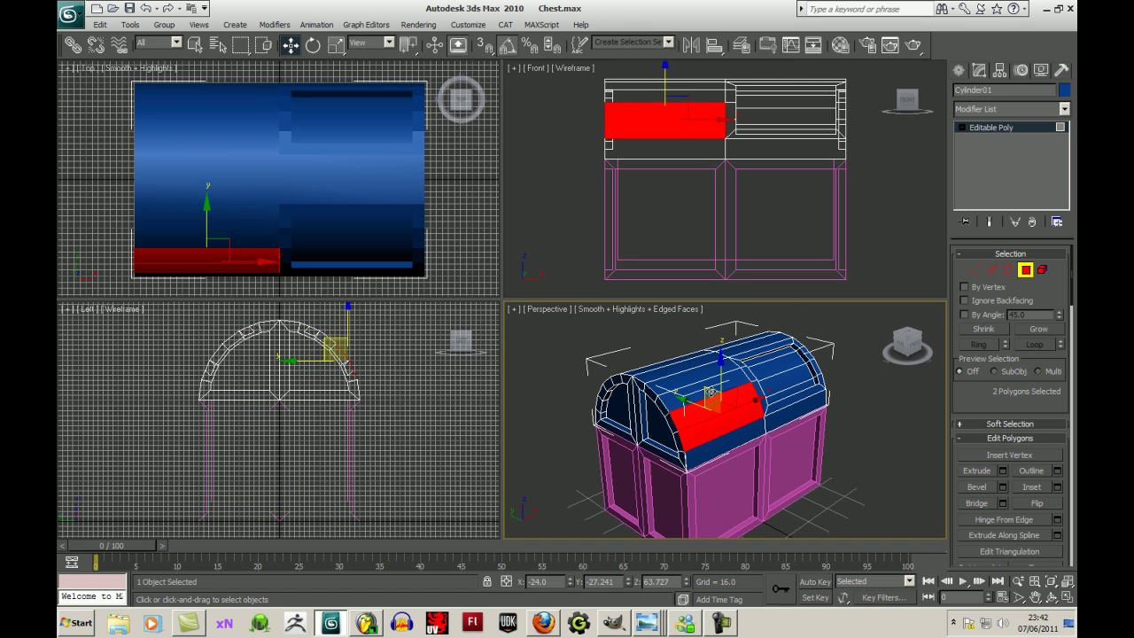
{"action": "left_click", "coordinate": [710, 389], "text": "ctrl"}
{"action": "left_click", "coordinate": [699, 378], "text": "ctrl"}
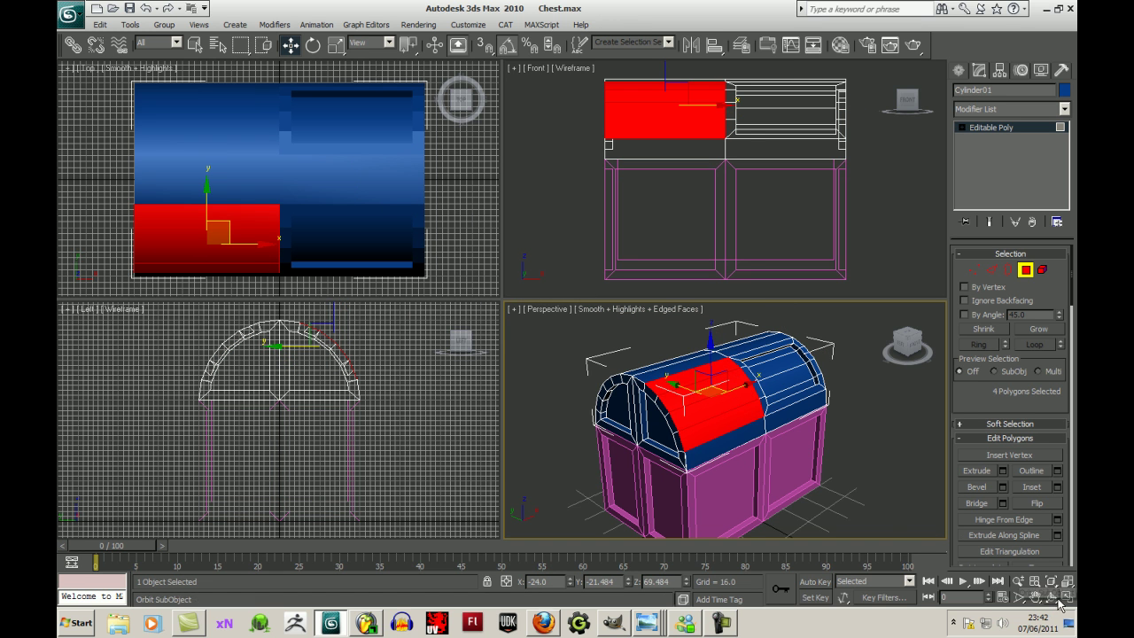
- Add the four rear curved polygons on the left half of the lid to the selection
{"action": "middle_click_drag", "start_coordinate": [735, 435], "coordinate": [867, 466], "text": "alt"}
{"action": "left_click", "coordinate": [631, 466], "text": "ctrl"}
{"action": "left_click", "coordinate": [641, 457], "text": "ctrl"}
{"action": "left_click", "coordinate": [653, 446], "text": "ctrl"}
{"action": "left_click_drag", "start_coordinate": [900, 351], "coordinate": [806, 390]}
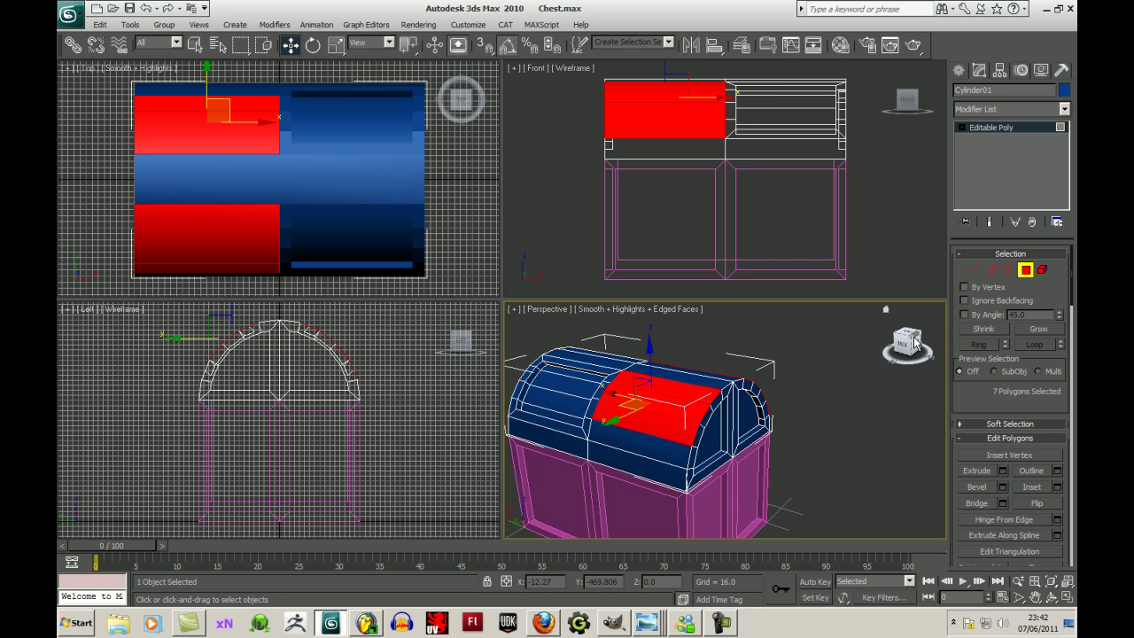
{"action": "left_click", "coordinate": [670, 453], "text": "ctrl"}
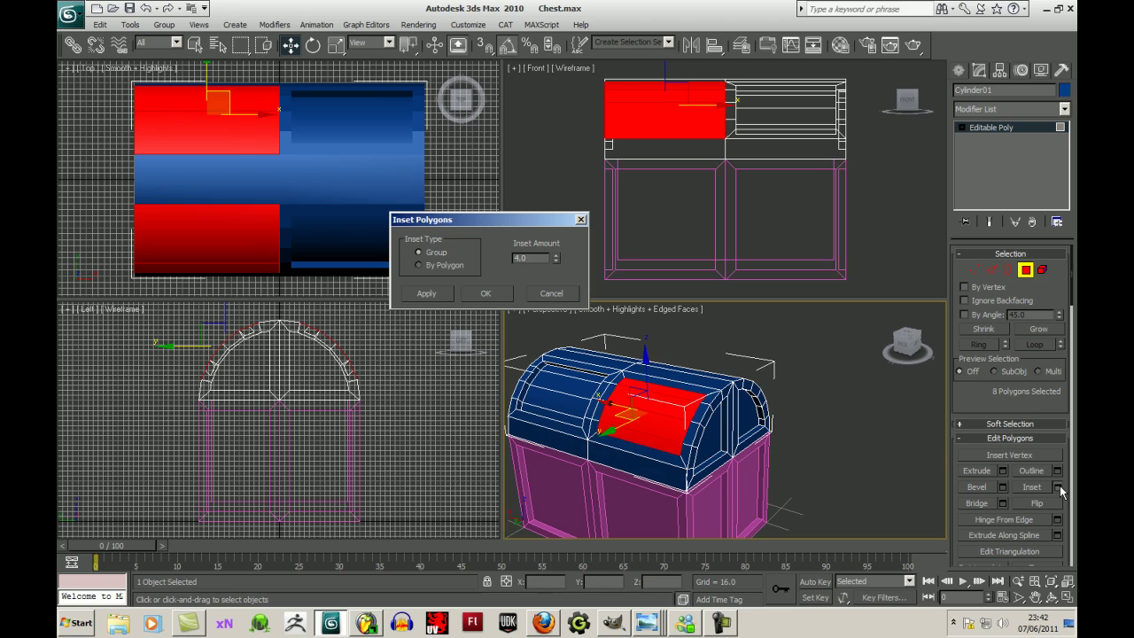